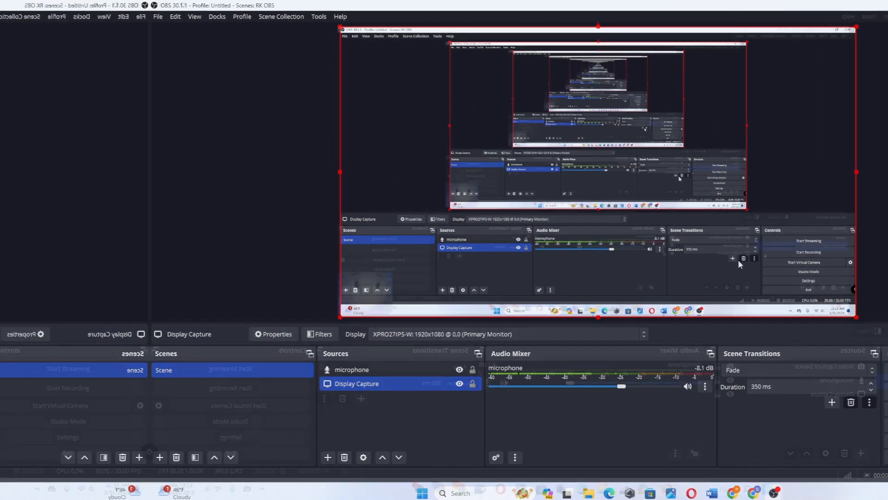
click(175, 453)
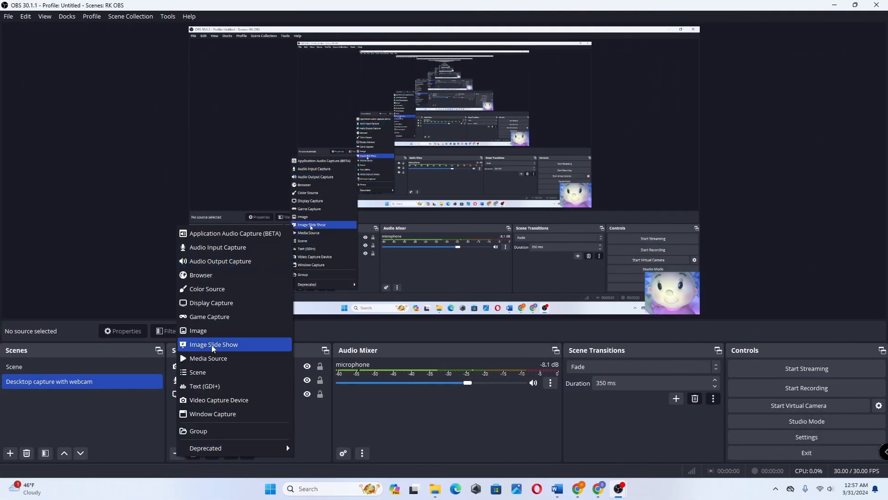
click(258, 126)
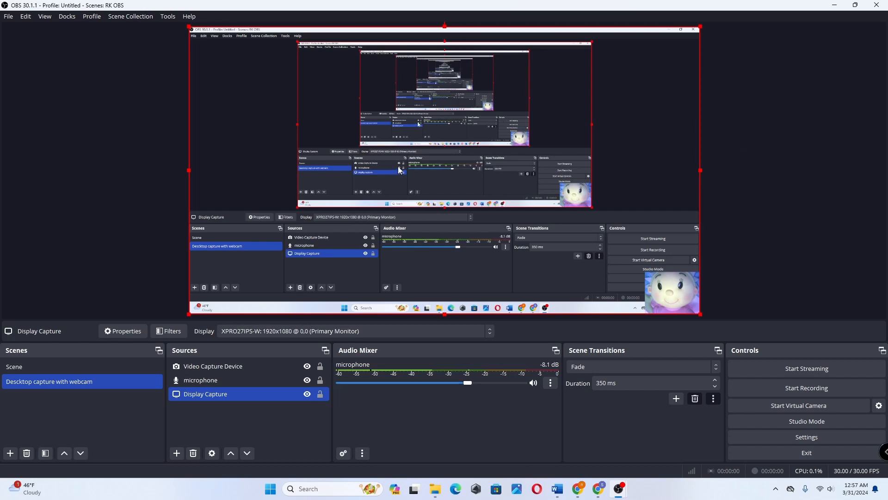
Add the Logo.png image file as a source in the "Descktop capture with webcam" scene
click(835, 5)
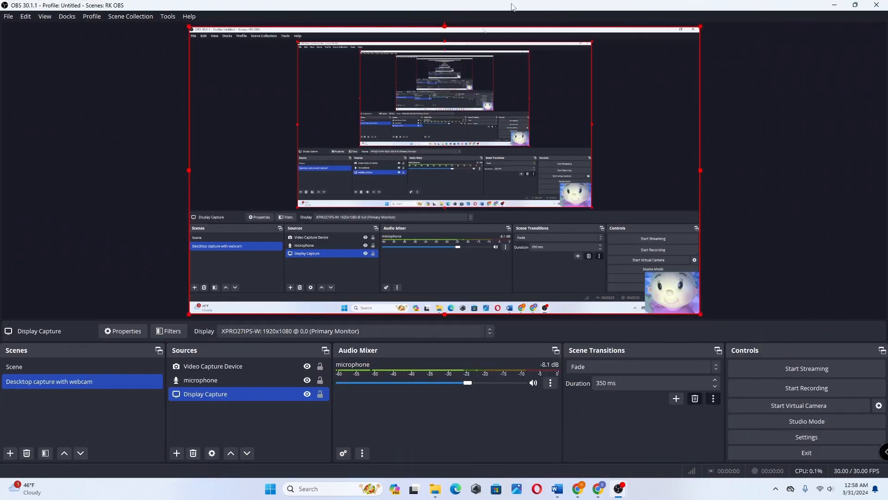
drag(511, 6, 650, 11)
drag(161, 90, 526, 160)
drag(671, 11, 503, 0)
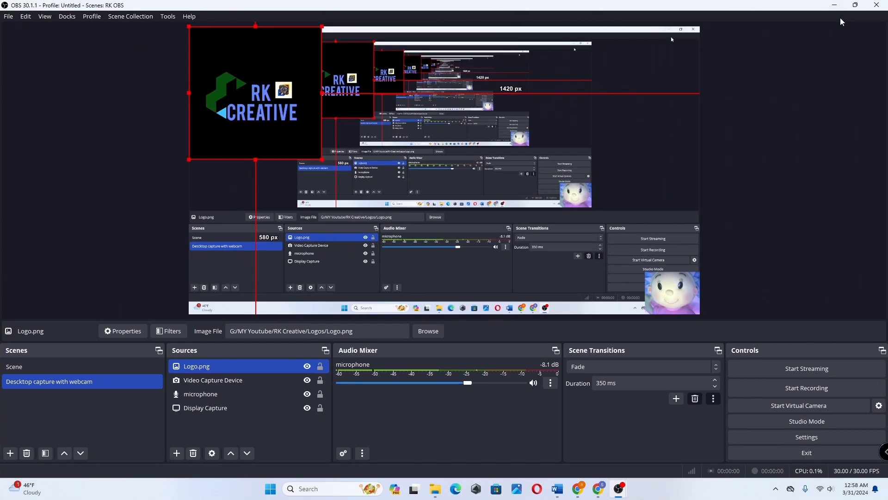
click(856, 6)
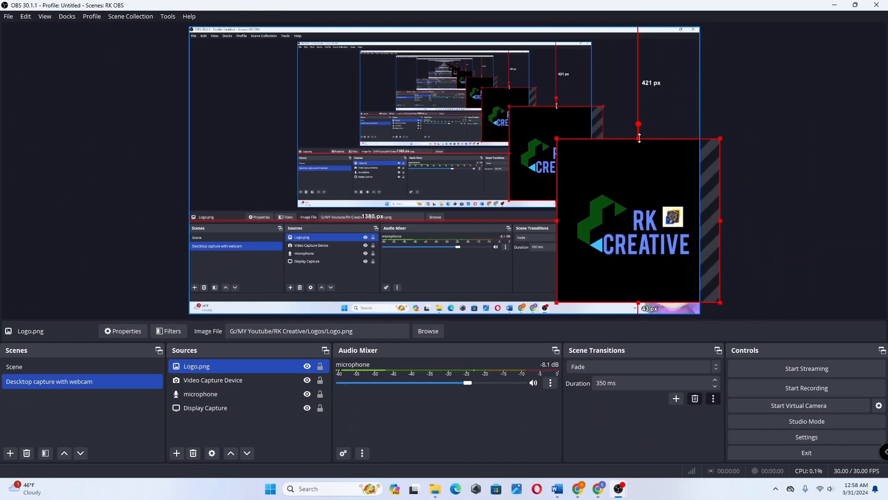
Crop the Logo.png source in the preview from its upper and lower edges
drag(648, 137, 613, 236)
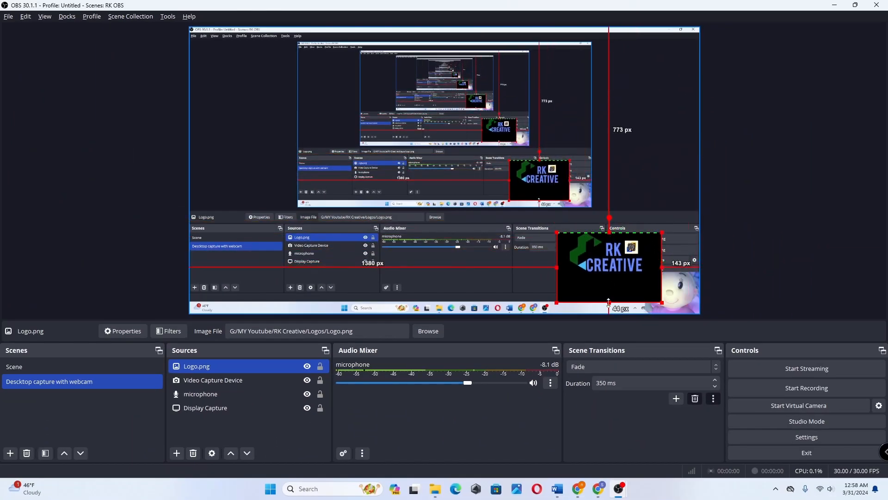
drag(609, 302, 625, 243)
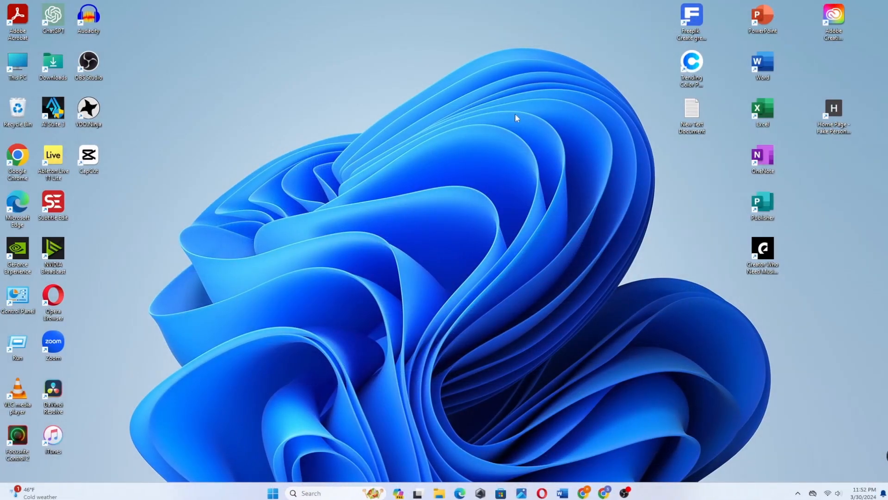
Switch to Chrome and look over the obsproject.com home page, including the sponsors and Features sections
click(603, 494)
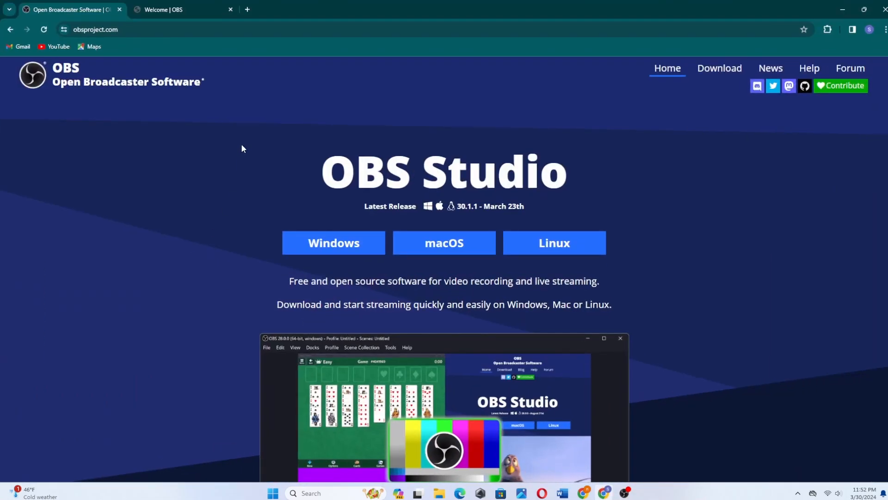
scroll(537, 321, down, 4)
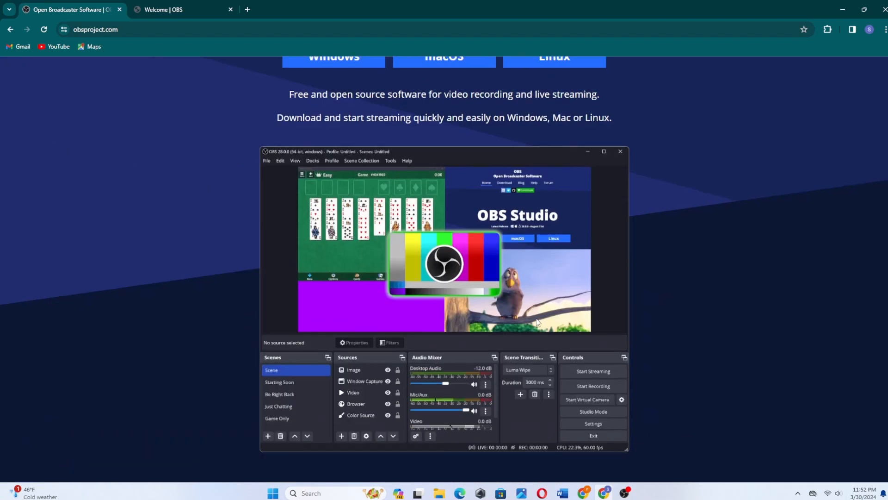
scroll(538, 322, up, 4)
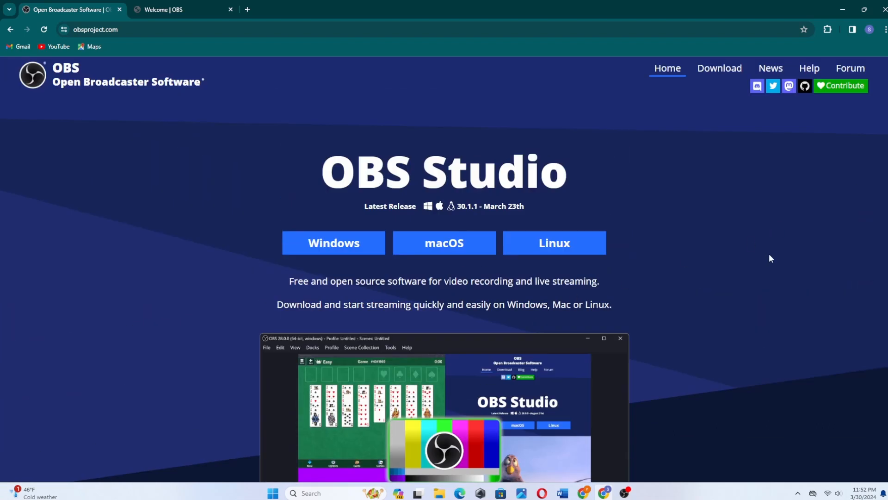
scroll(785, 212, down, 5)
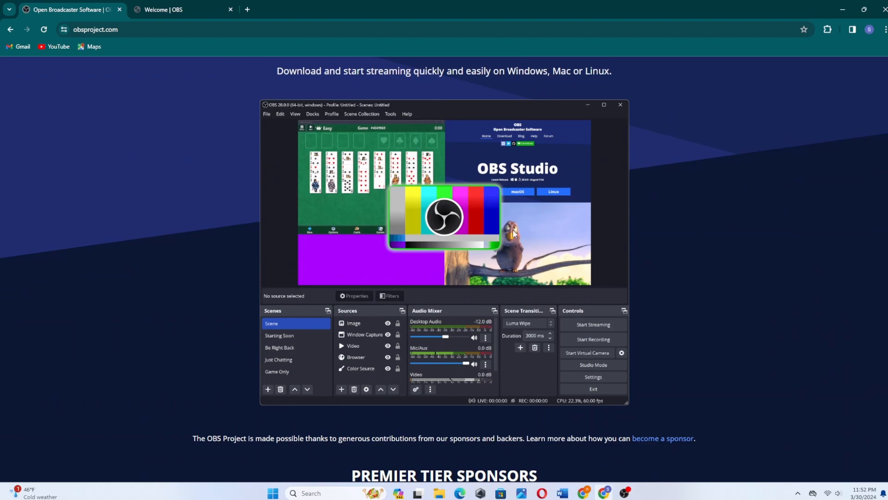
scroll(342, 163, down, 3)
scroll(362, 166, down, 4)
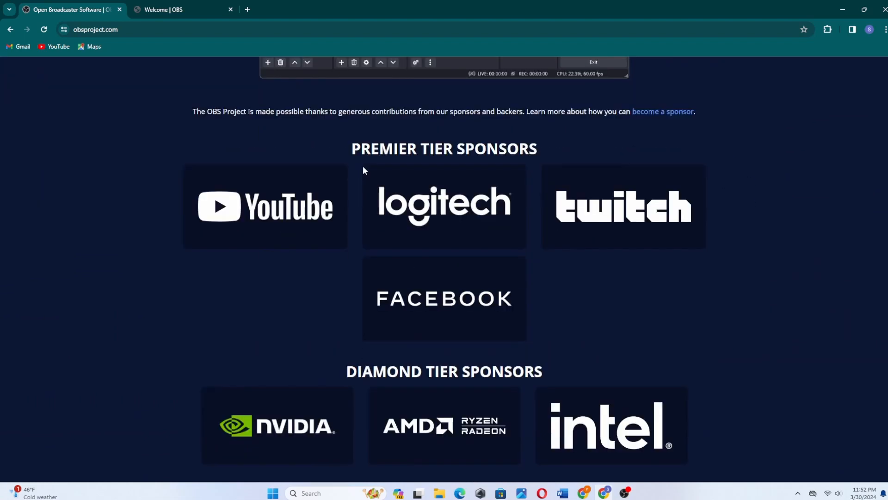
scroll(363, 170, down, 4)
scroll(364, 170, down, 4)
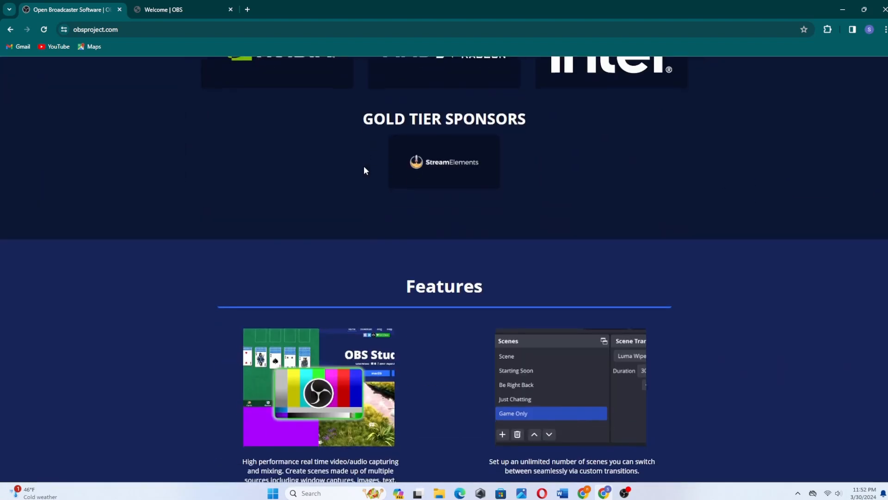
key(Home)
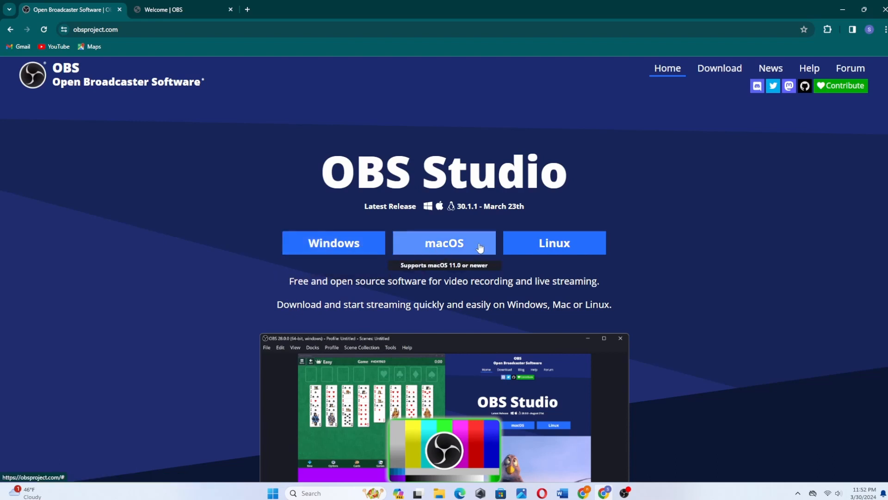
Download the Windows version of OBS Studio and check the download in the browser
click(364, 246)
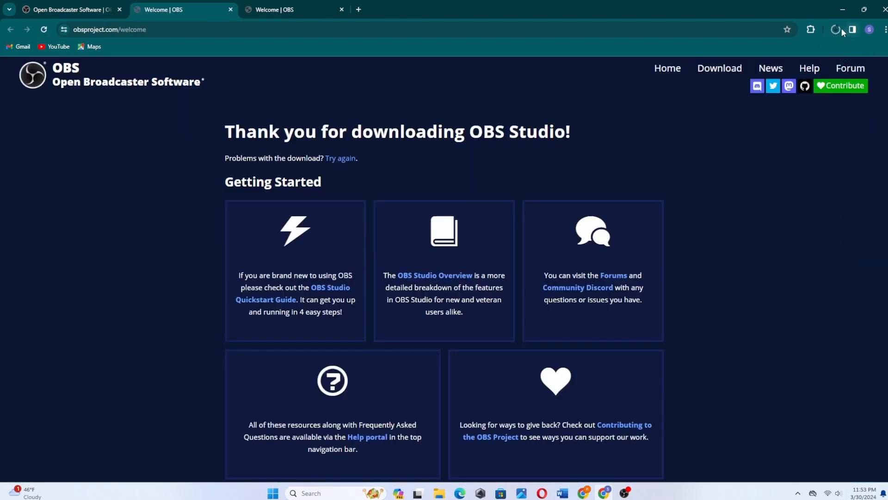
click(840, 30)
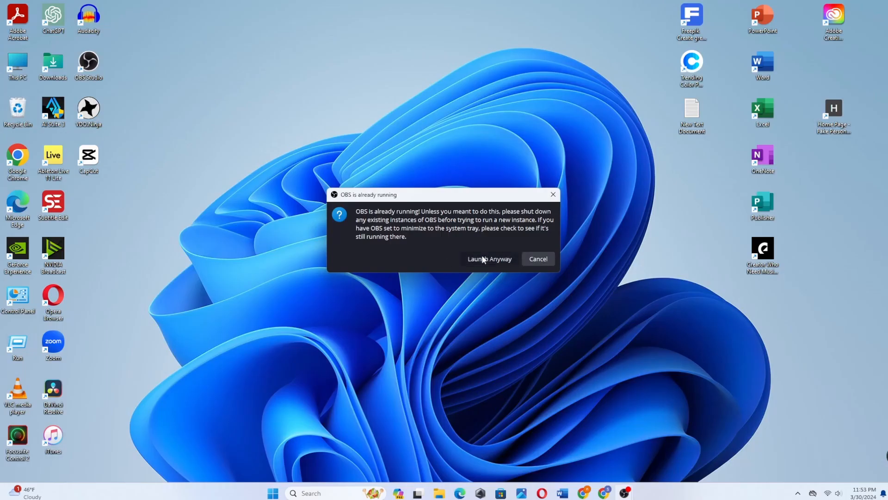
Launch OBS despite the running instance and start the Auto-Configuration Wizard, optimized for streaming with recording secondary
click(482, 259)
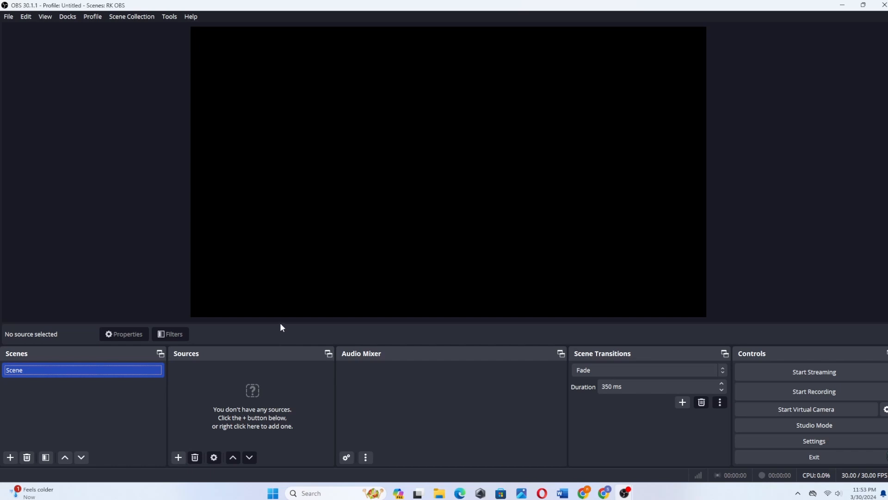
click(169, 17)
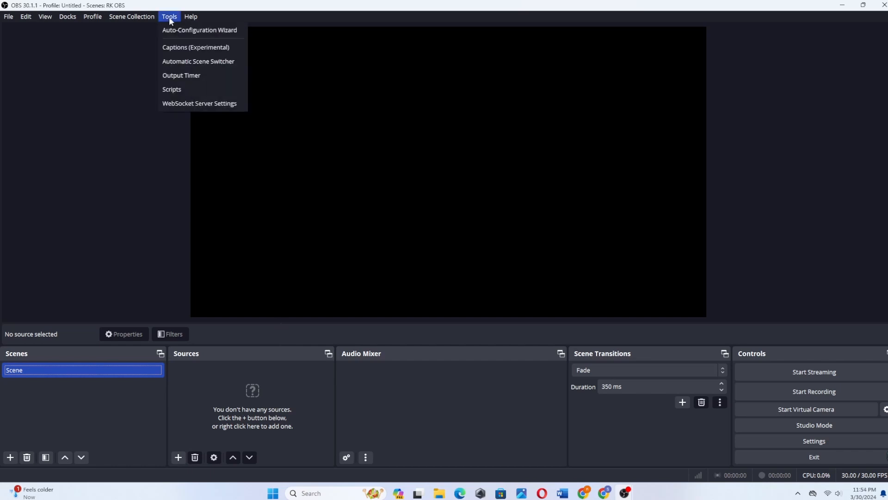
click(227, 29)
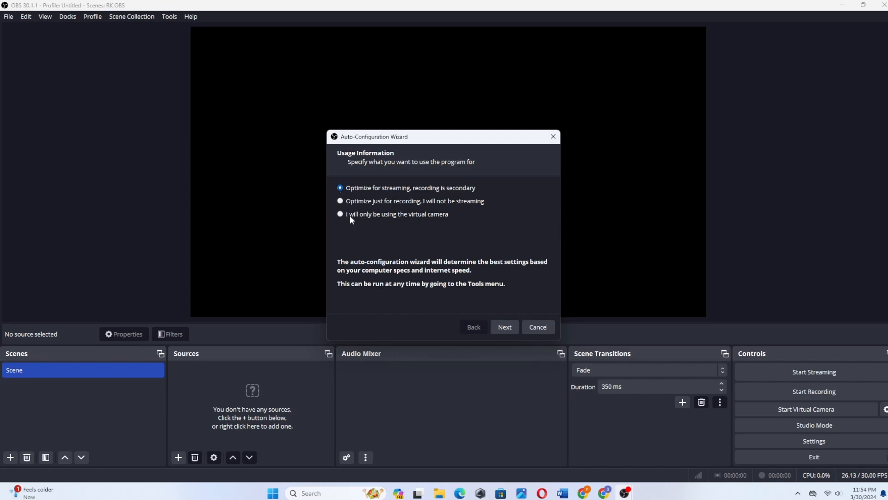
click(507, 326)
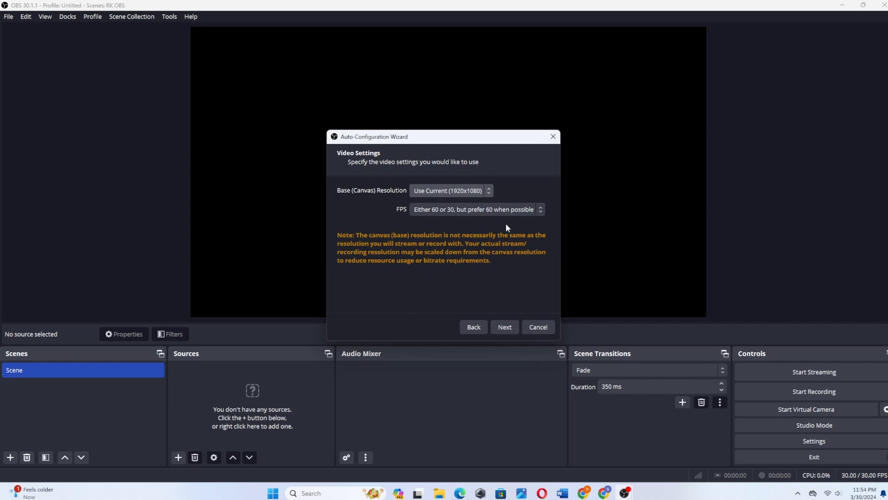
Set the wizard's base canvas resolution to Display 1 (1920x1080) and FPS to 30, and continue to the stream information
click(489, 191)
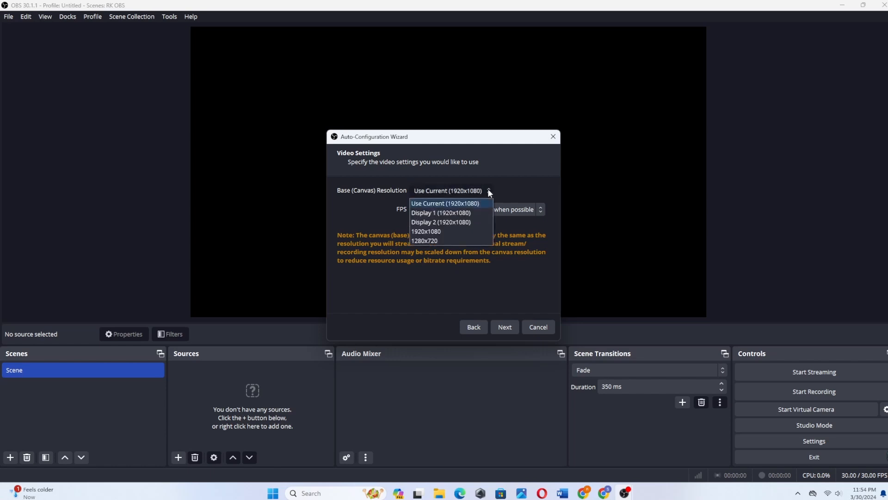
click(456, 212)
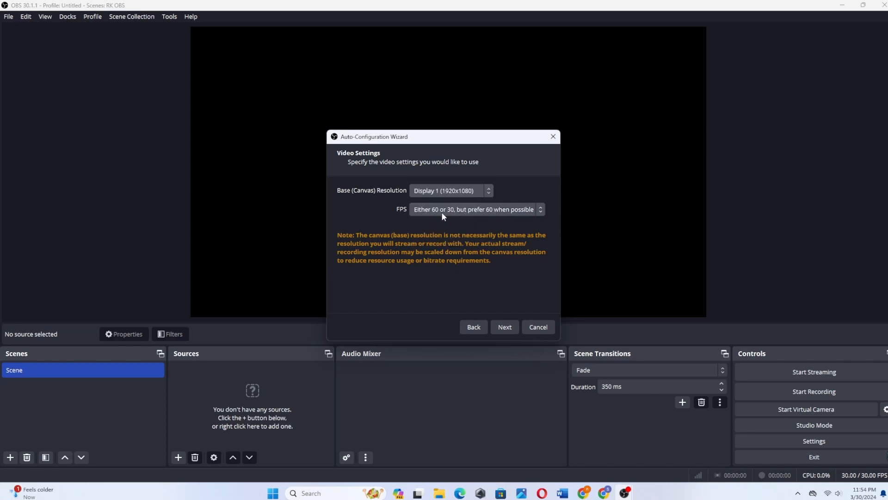
click(537, 209)
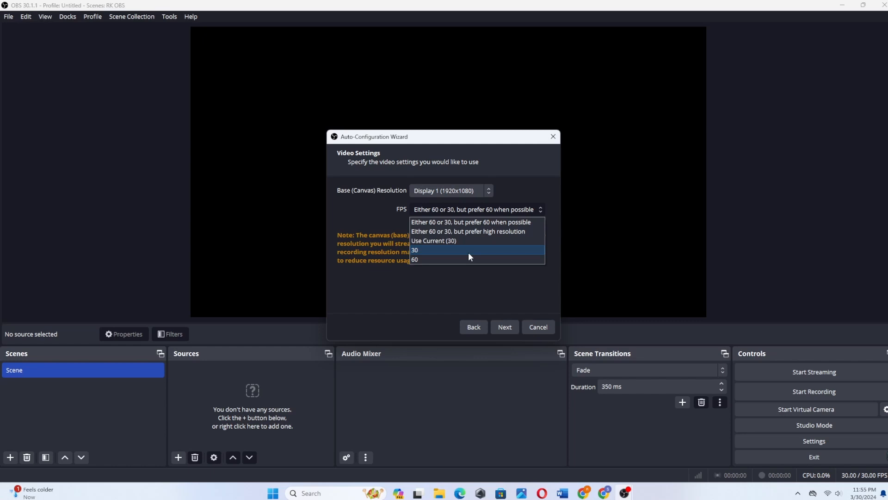
click(421, 250)
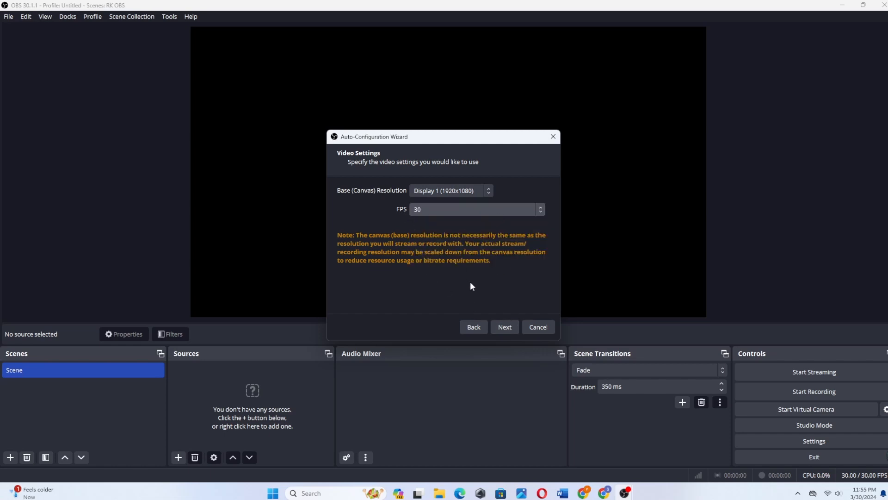
click(515, 328)
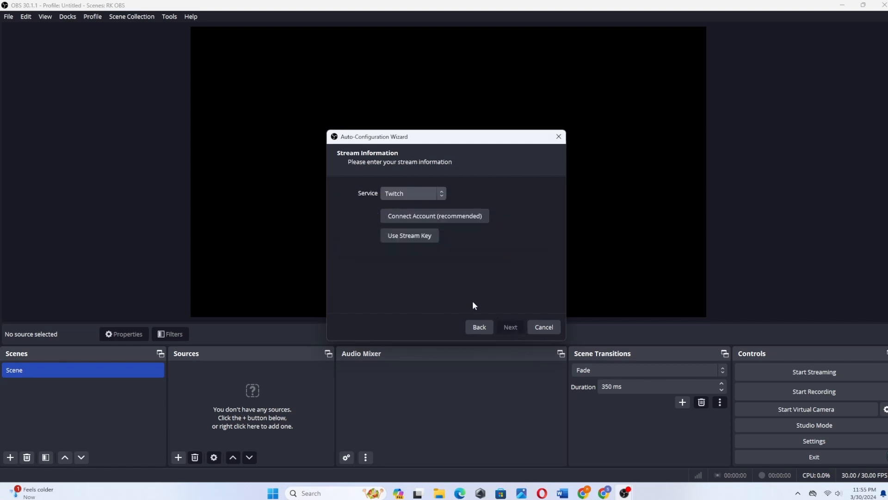
View the available streaming services without changing the selection and return to the wizard's Usage Information page
click(442, 194)
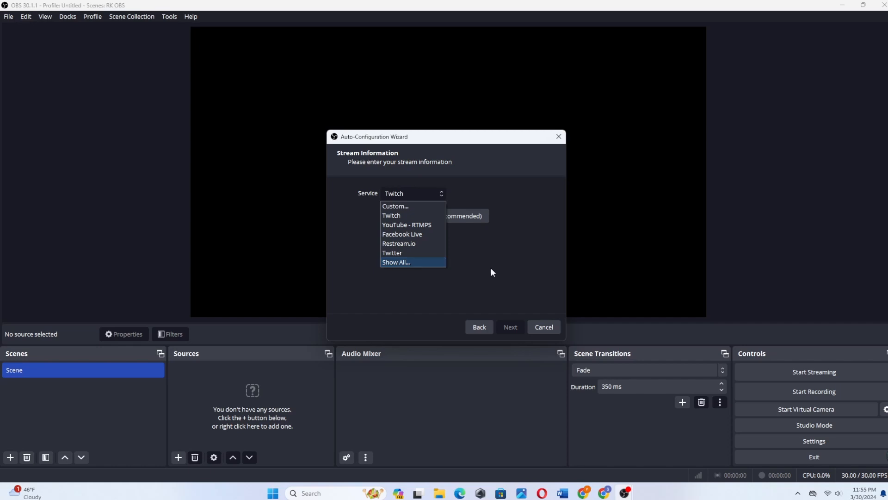
click(483, 254)
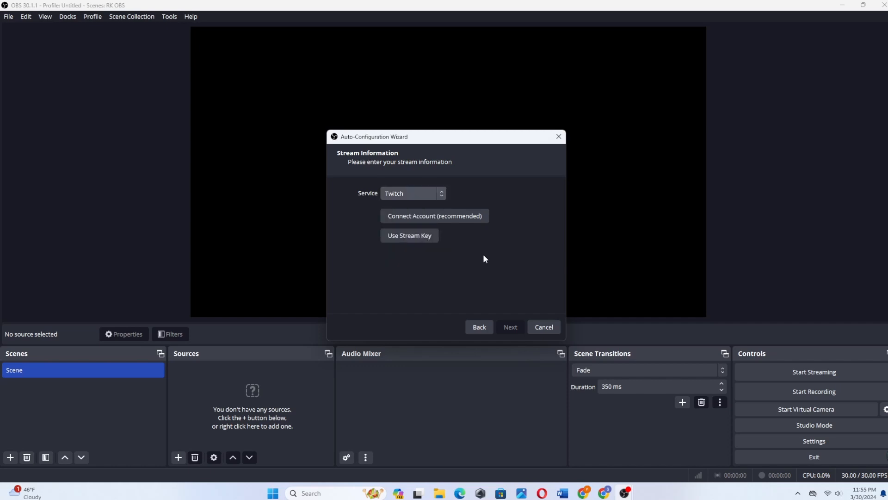
click(478, 328)
click(478, 327)
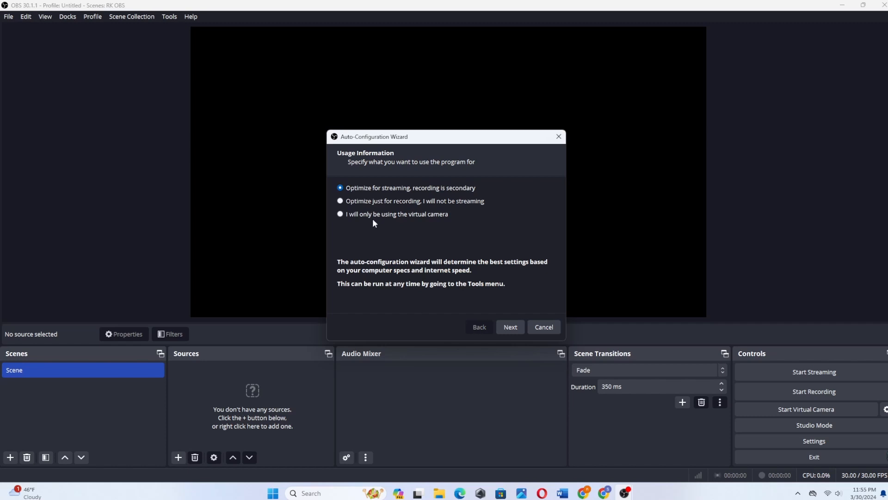
Choose to optimize just for recording without streaming and continue to the video settings
click(341, 202)
click(341, 214)
click(341, 201)
click(510, 328)
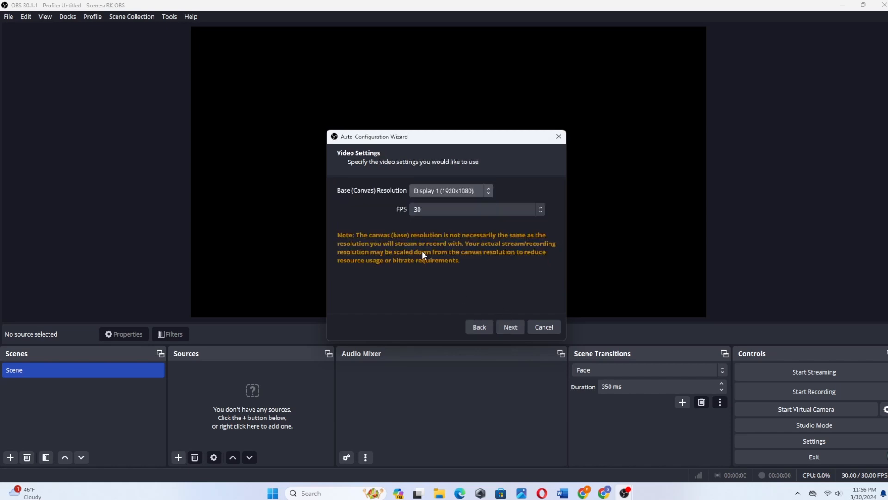
Select Display 1 (1920x1080) as the base canvas resolution with 30 FPS, run the wizard's tests and apply the suggested settings
click(485, 187)
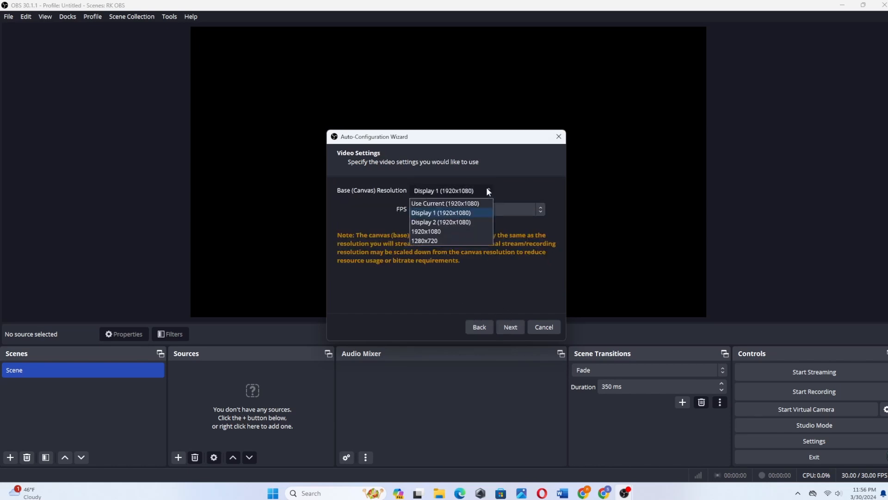
click(451, 213)
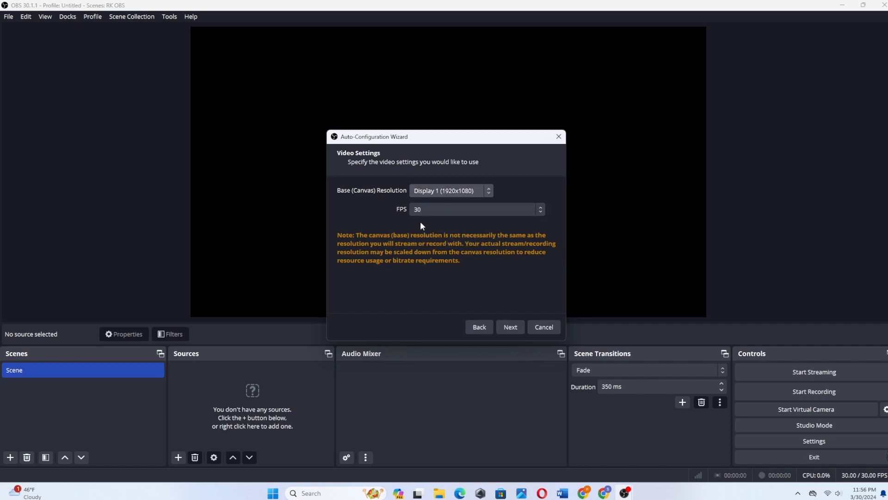
click(539, 210)
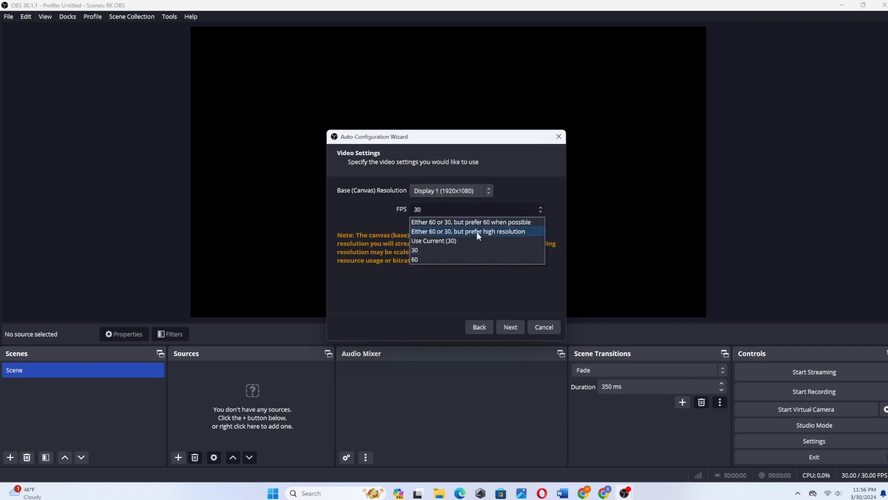
click(445, 250)
click(507, 326)
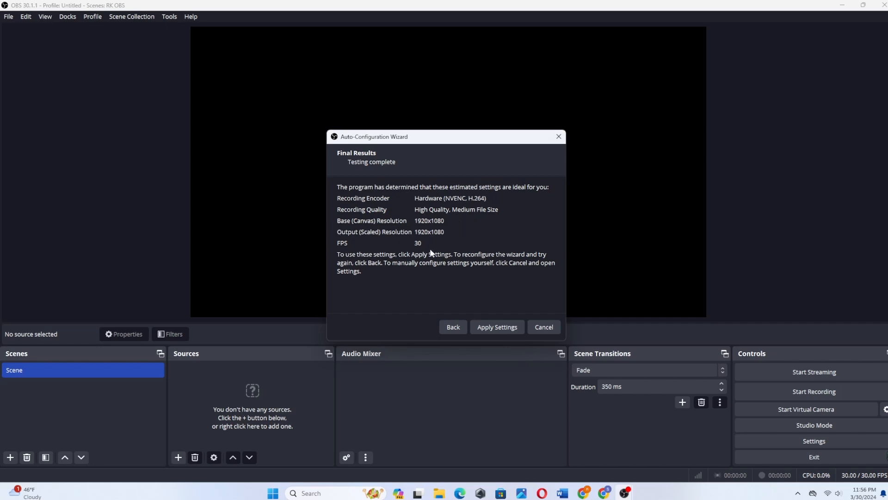
click(510, 327)
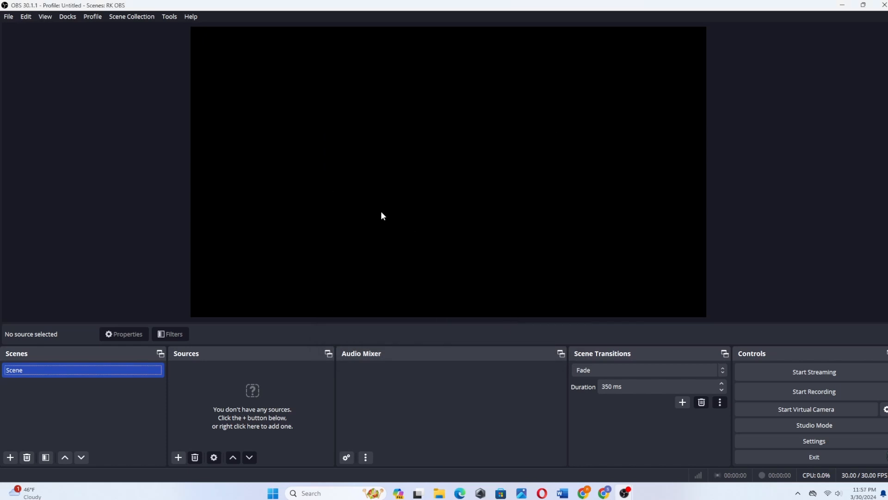
click(165, 17)
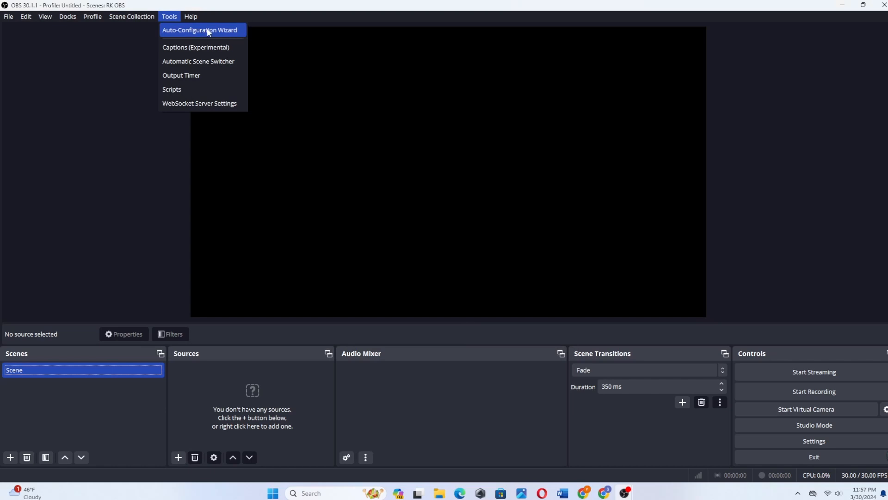
Switch the output mode to Advanced in the output settings, review the recording options and save
click(450, 201)
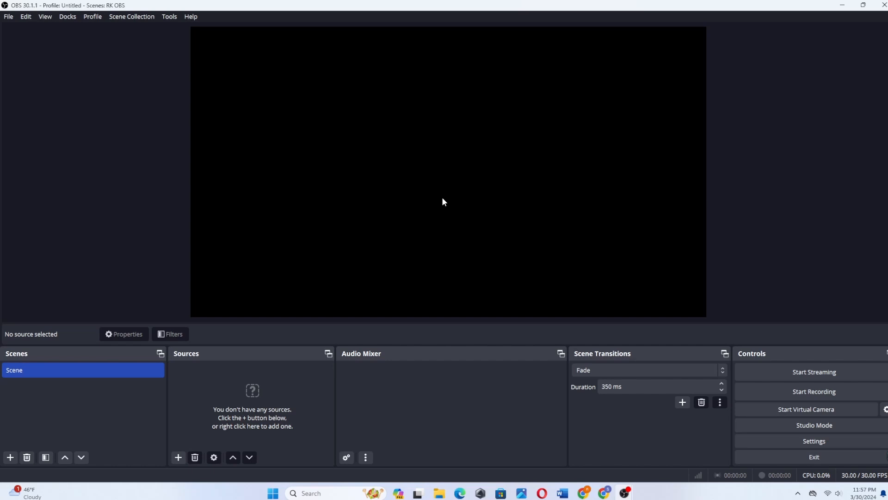
click(9, 16)
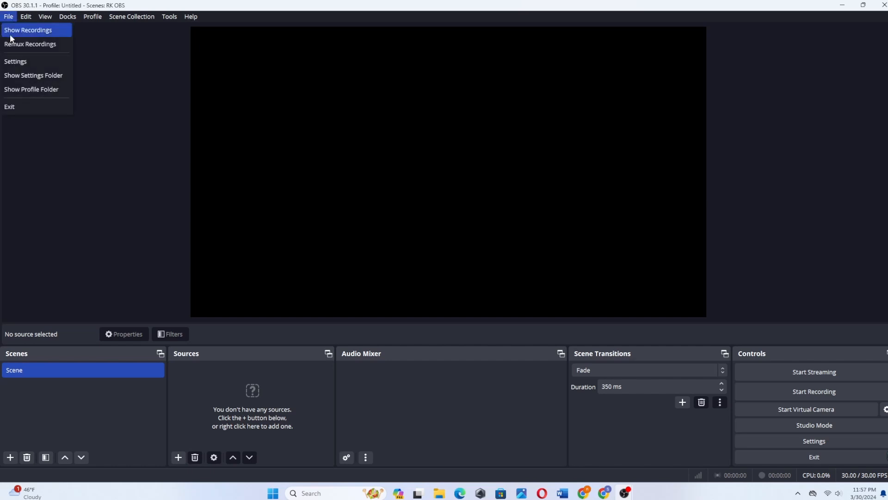
click(16, 59)
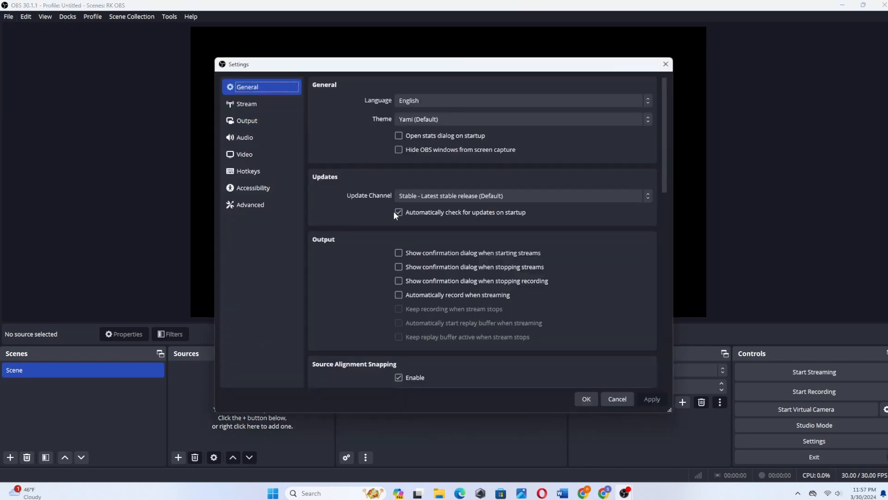
click(236, 125)
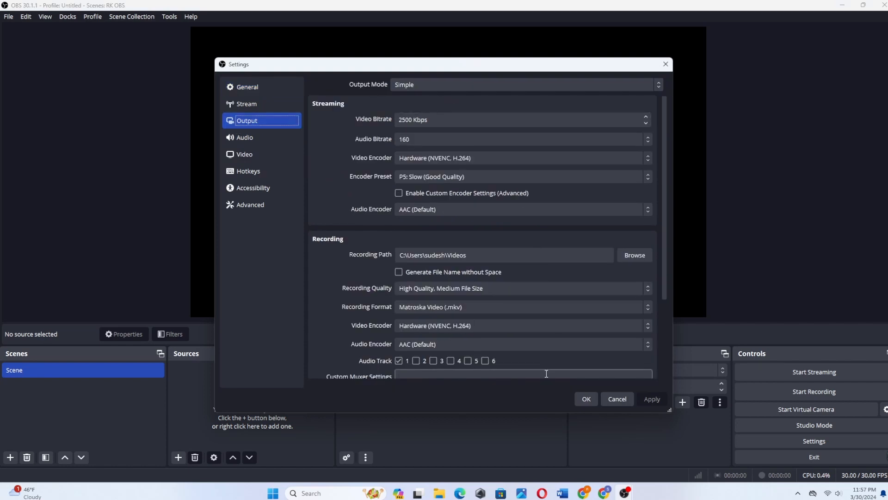
drag(666, 245, 659, 210)
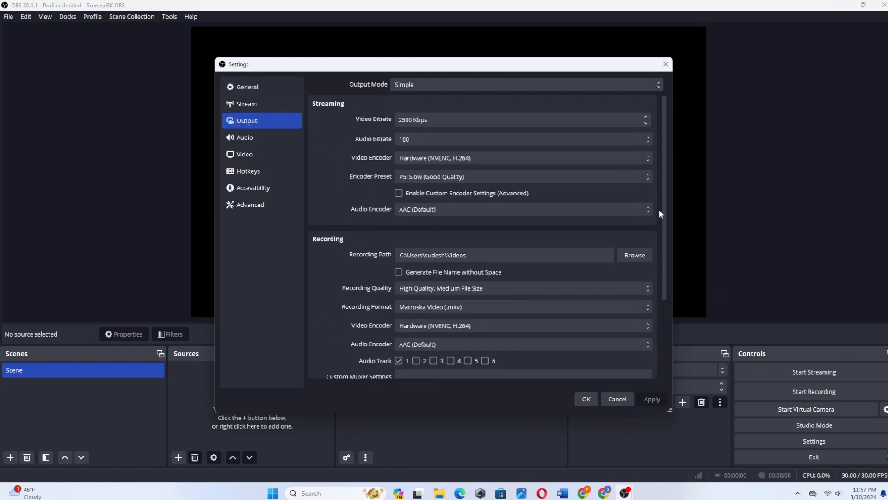
click(426, 86)
click(409, 107)
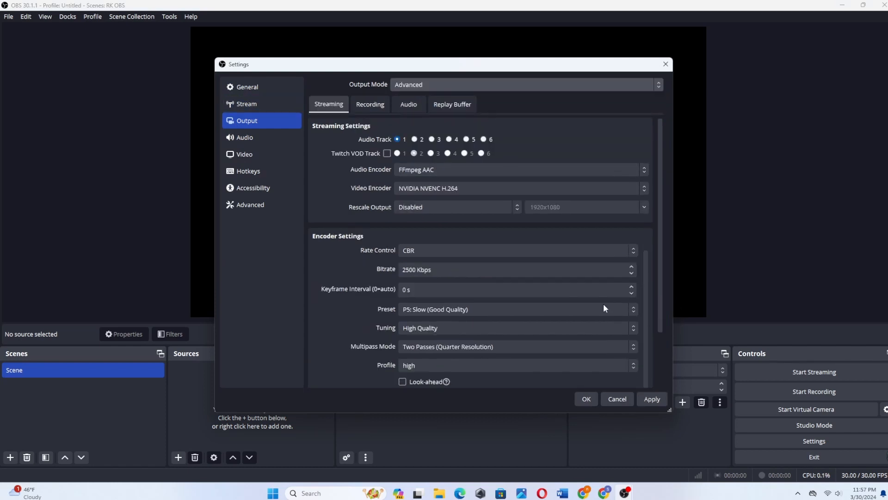
click(371, 104)
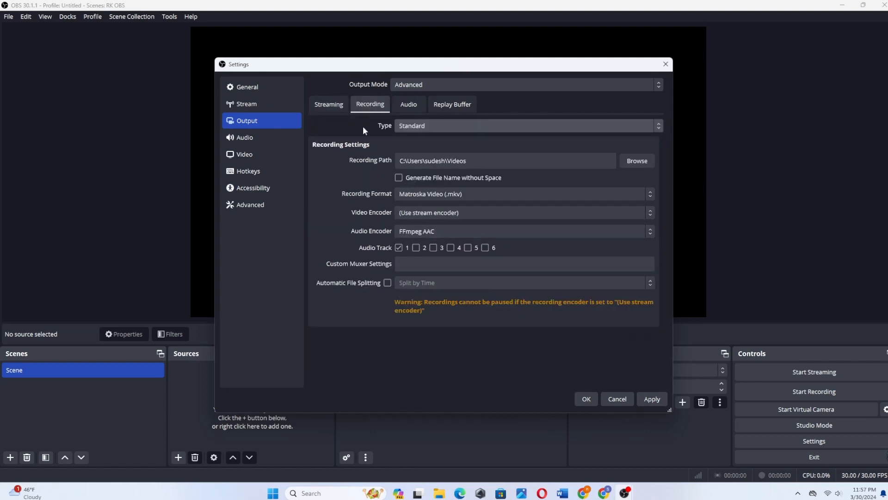
click(587, 399)
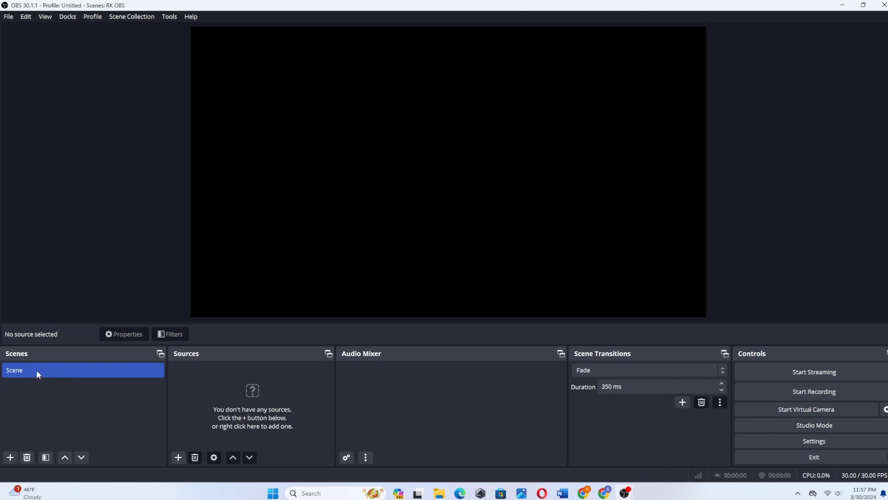
right_click(89, 373)
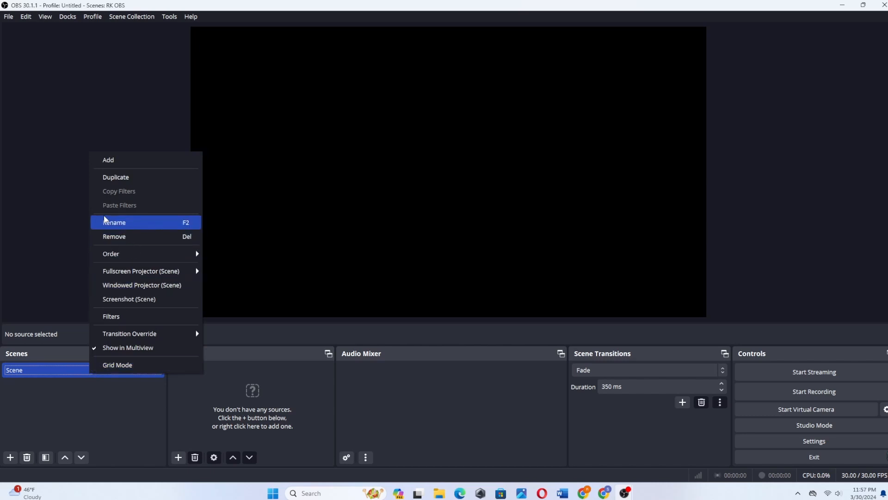
click(58, 394)
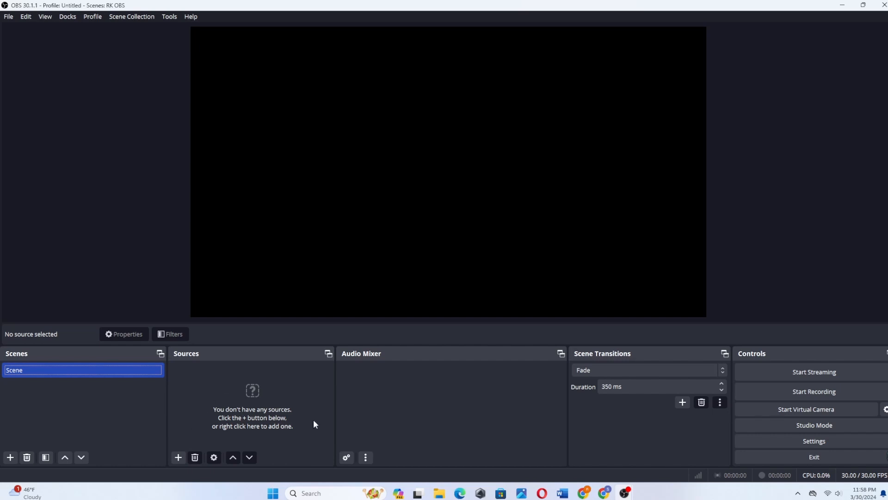
Add a new Display Capture source to the scene, keeping its default name and visibility
click(179, 457)
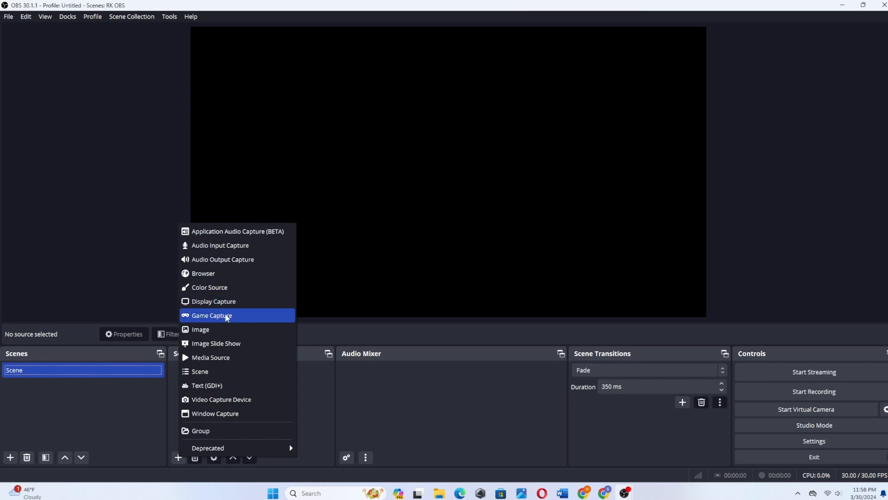
click(234, 301)
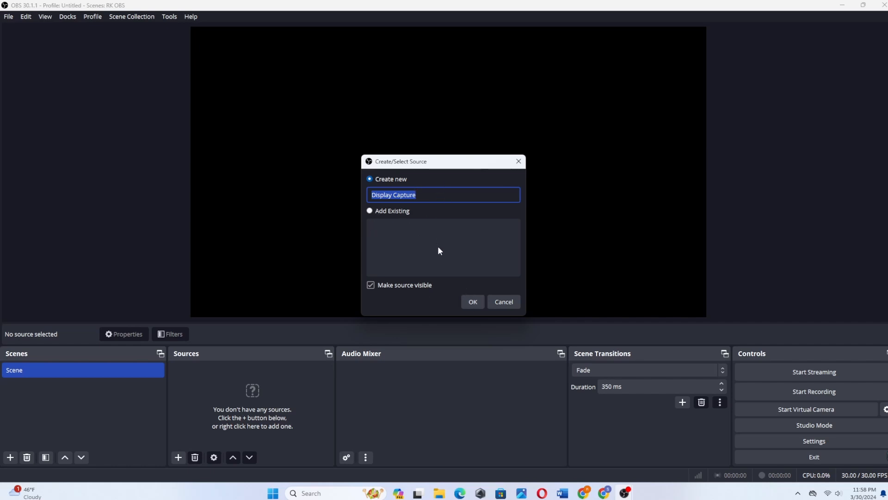
click(475, 301)
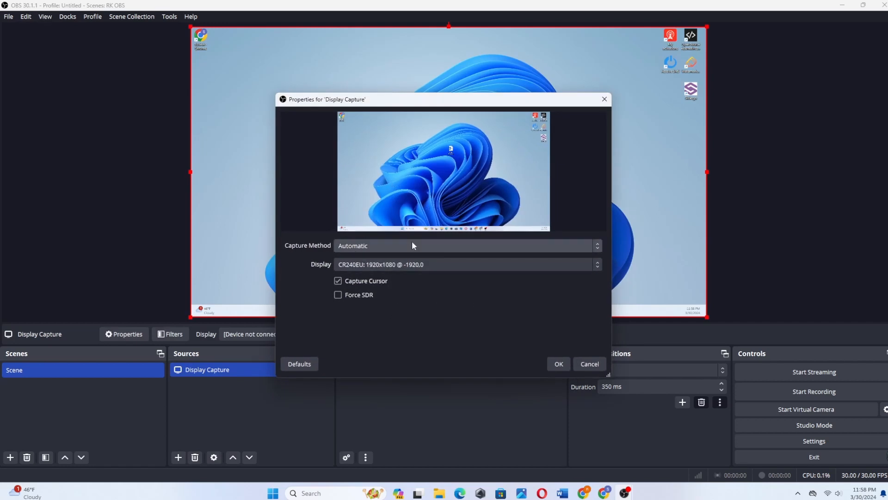
Set the display capture to the primary monitor XPRO27IPS-W: 1920x1080 with Capture Cursor enabled, and confirm
click(435, 266)
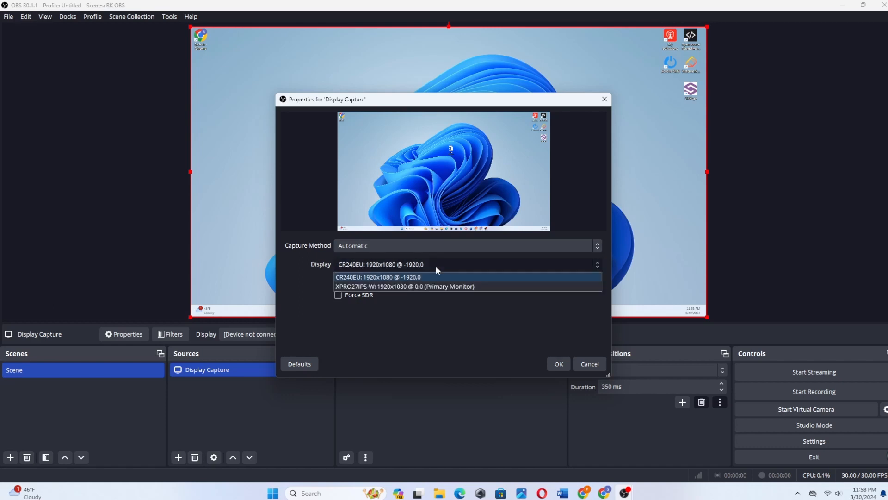
click(401, 286)
click(338, 281)
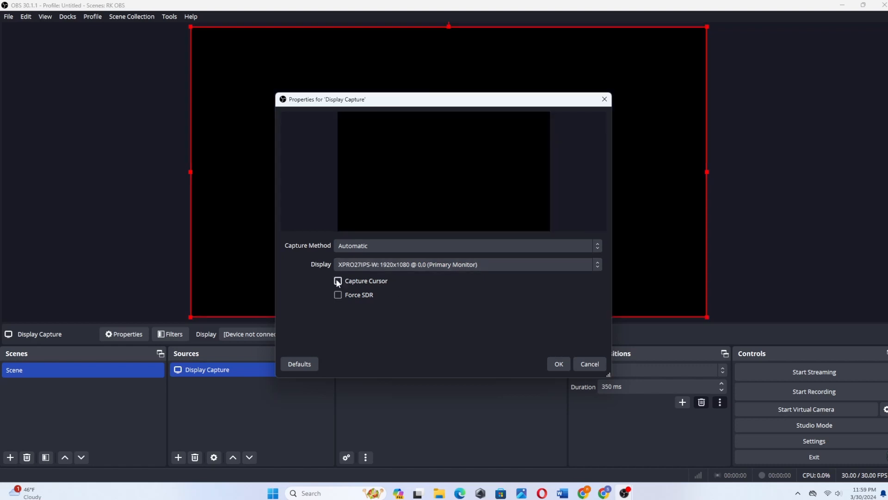
click(339, 280)
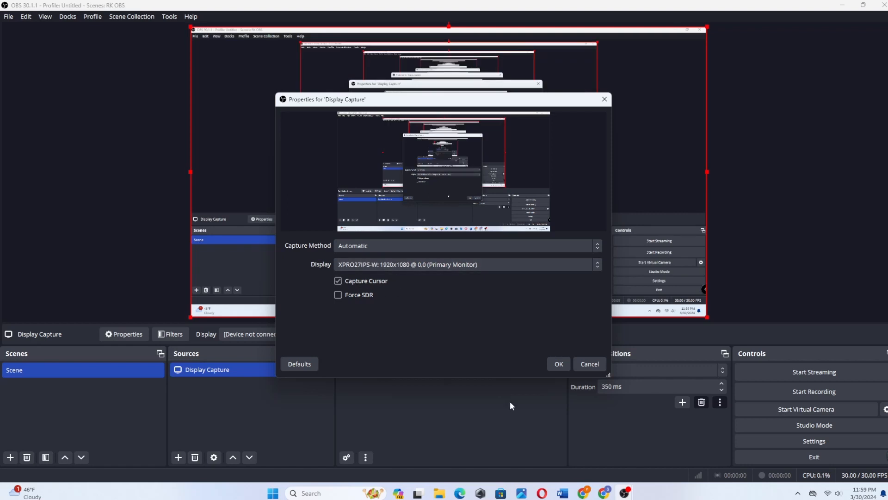
click(559, 363)
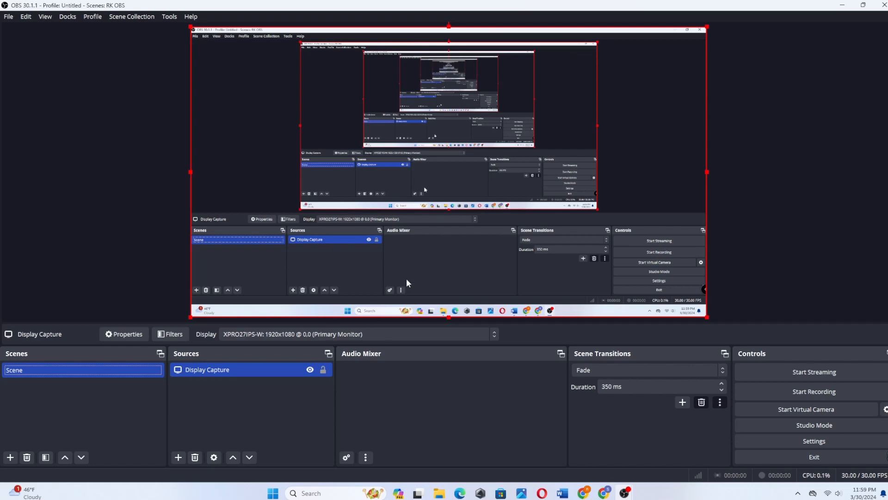
Add a new Audio Input Capture source named "microphone" to the scene
click(178, 457)
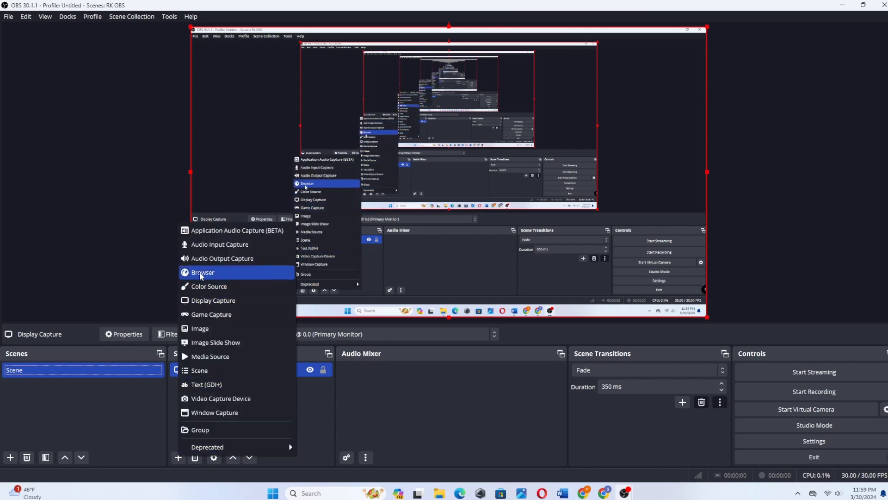
click(230, 245)
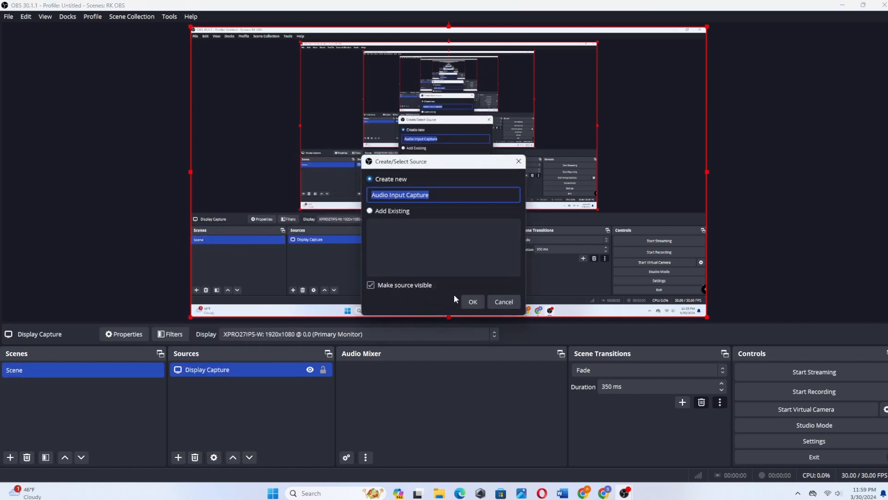
text(m)
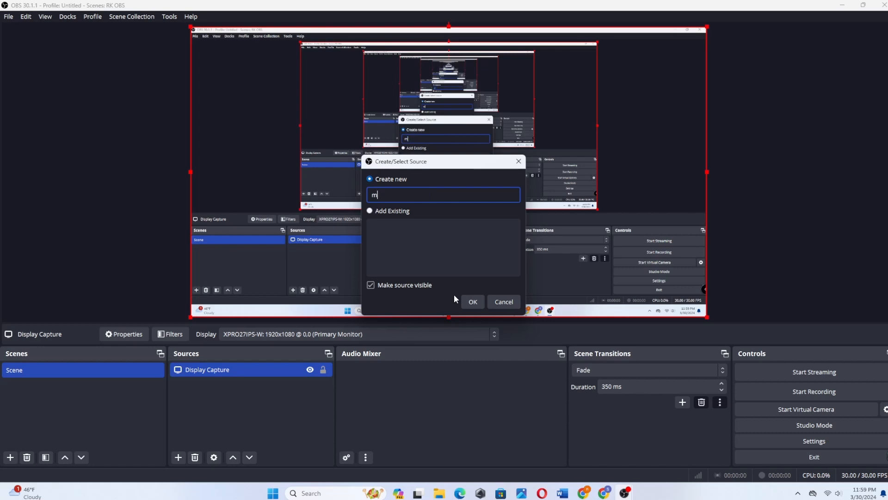
text(icrophone)
click(470, 306)
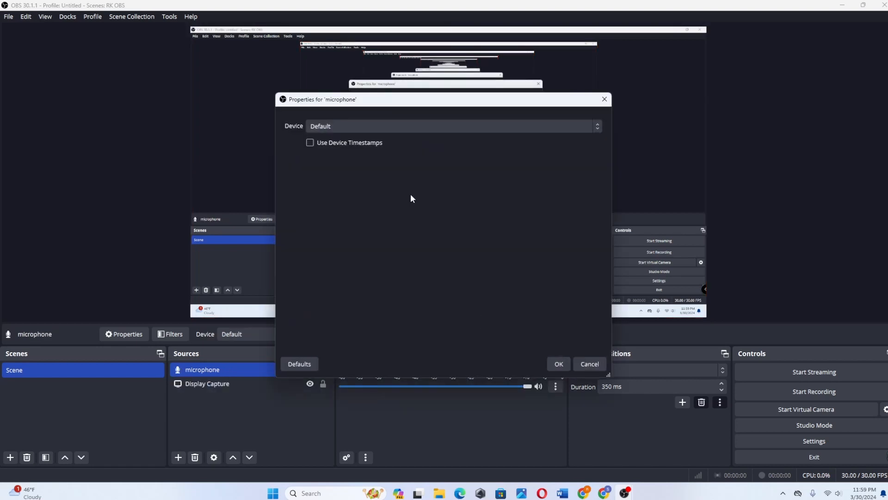
Set the microphone source's device to Analogue 1 + 2 (Focusrite USB Audio) and confirm
click(449, 124)
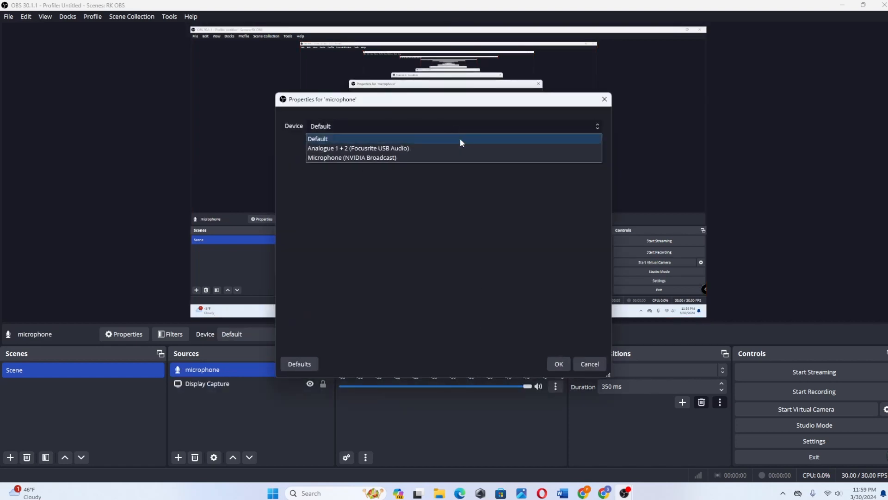
click(387, 148)
click(558, 364)
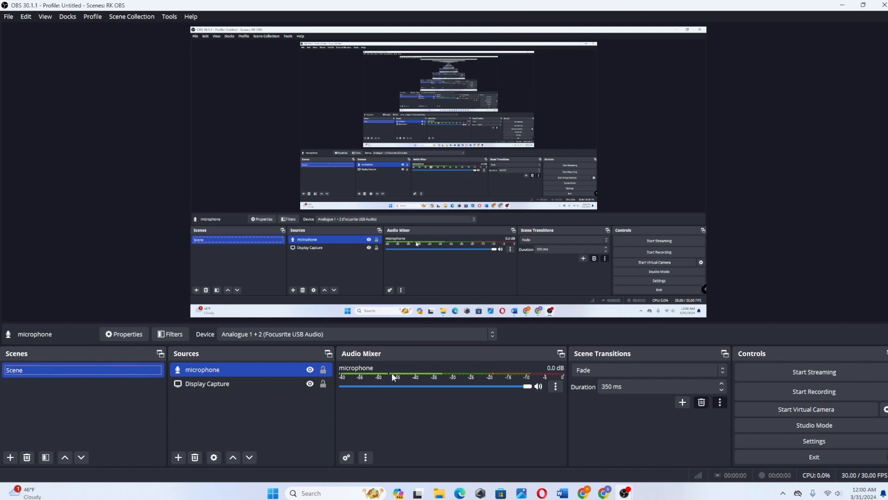
Lower the microphone's volume to about -8.1 dB in the audio mixer, and test muting and unmuting it
drag(528, 386, 473, 386)
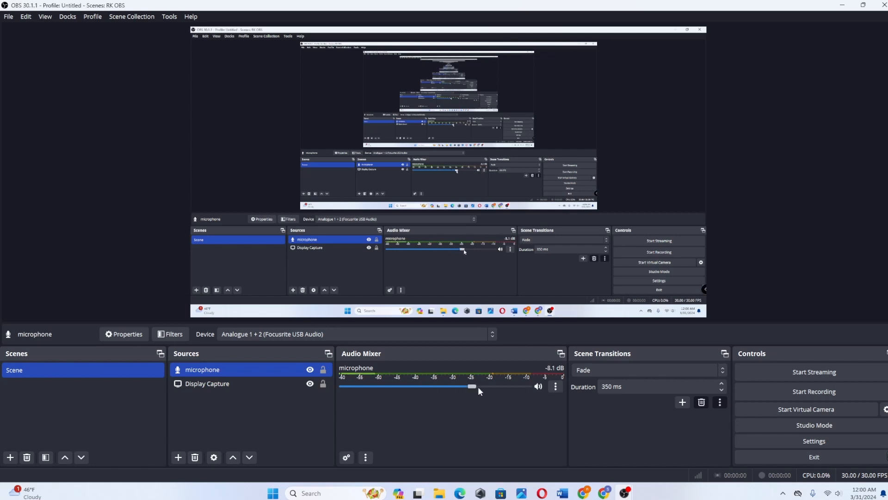
click(539, 387)
click(539, 385)
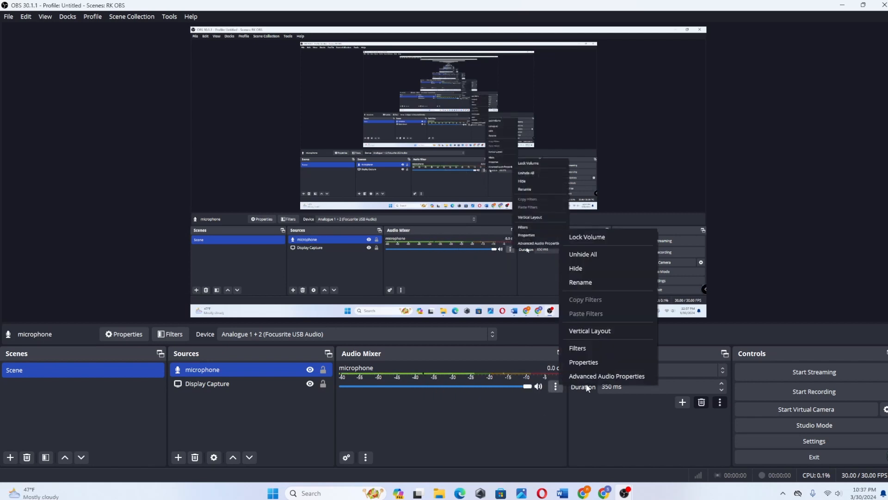
click(537, 415)
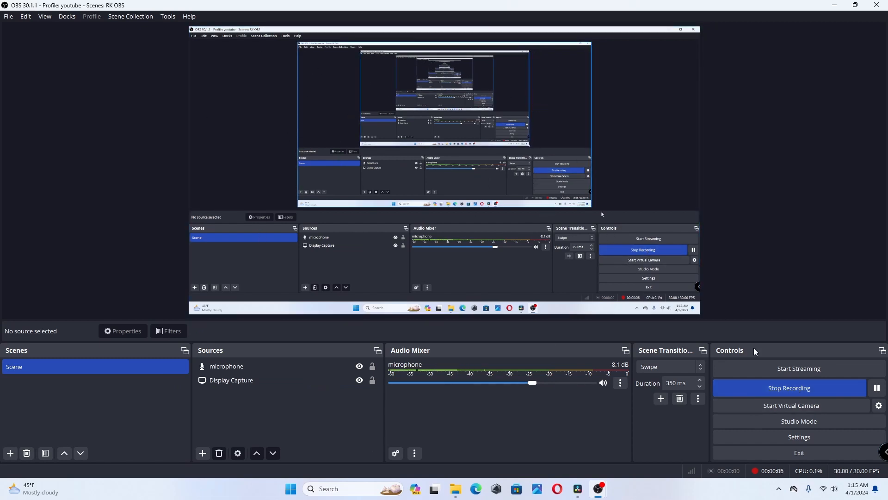
Pause the running recording, resume it and stop it
click(878, 388)
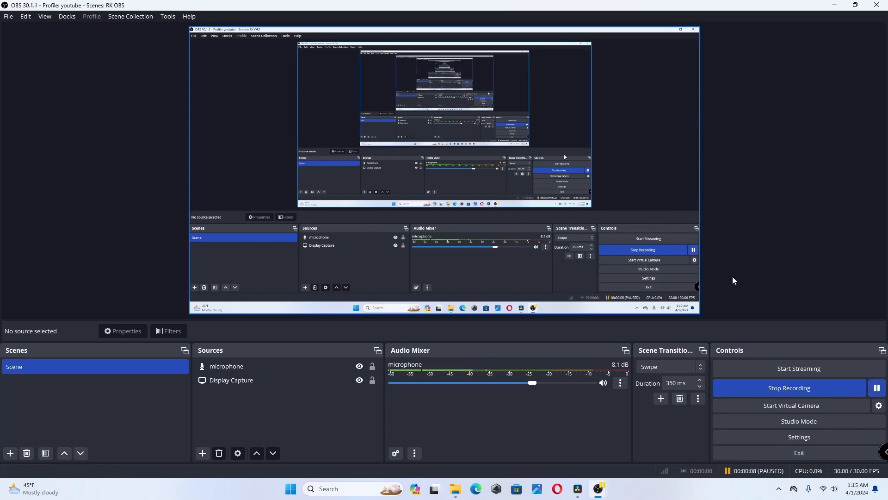
click(876, 390)
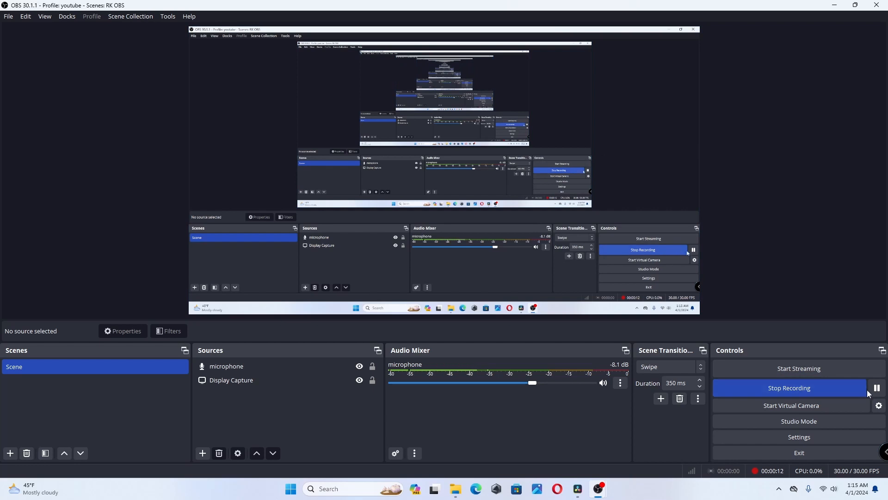
click(842, 388)
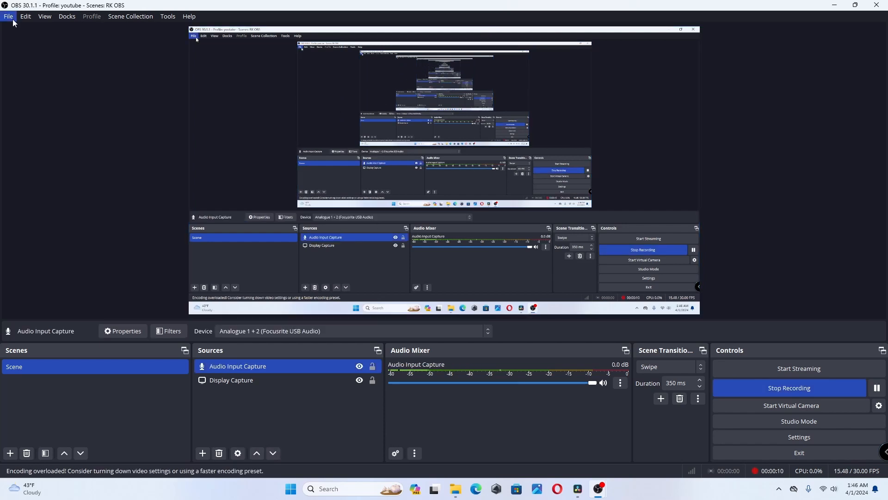
Show the saved recordings in their Videos folder and view the file properties of the "display capture" video
click(9, 17)
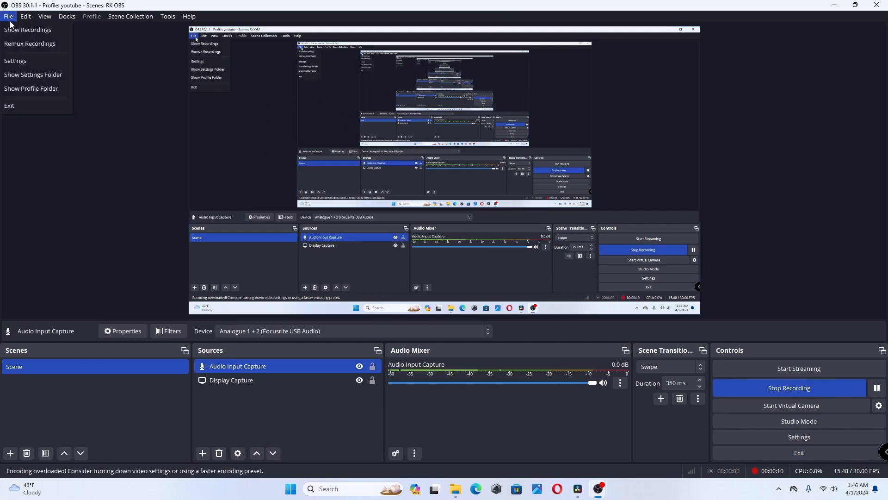
click(19, 31)
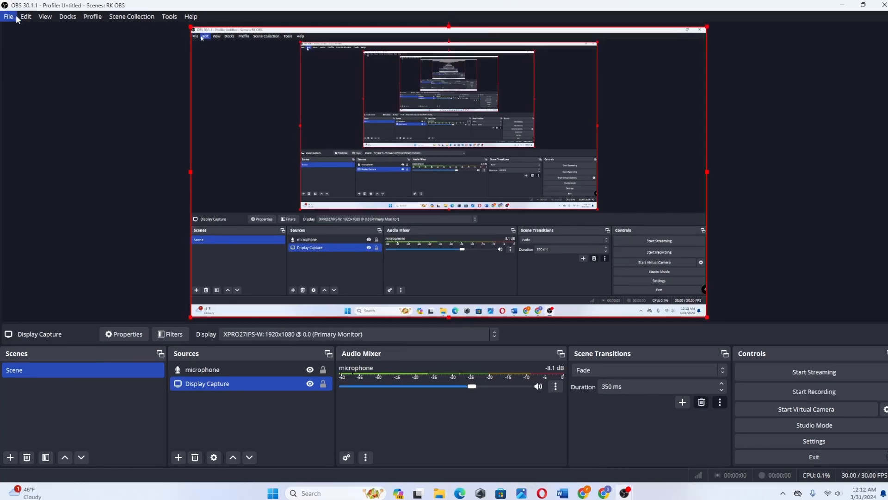
click(9, 16)
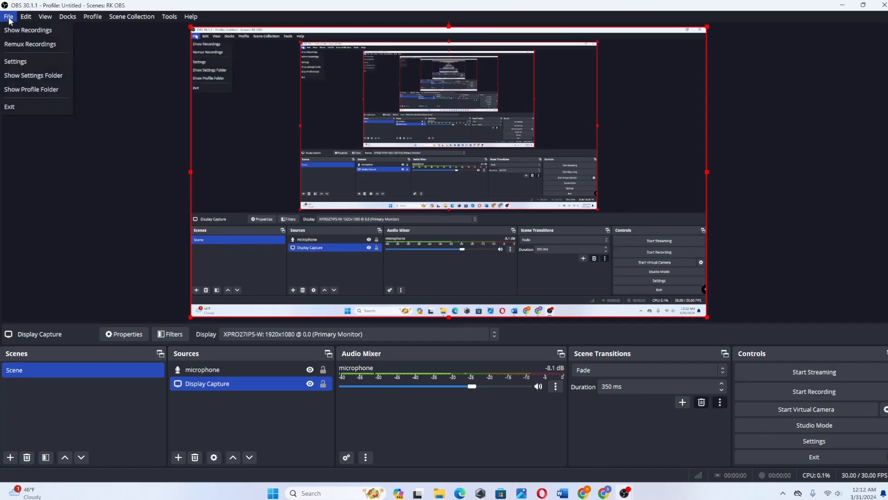
click(32, 30)
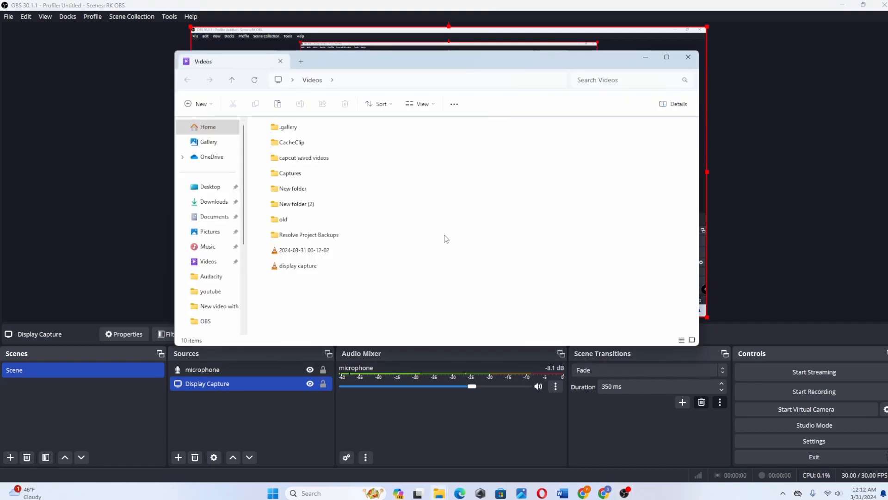
right_click(314, 268)
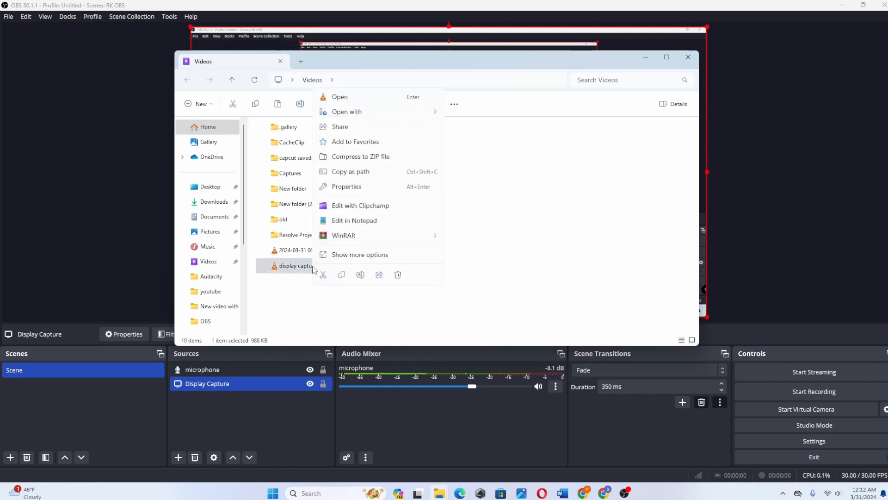
click(347, 187)
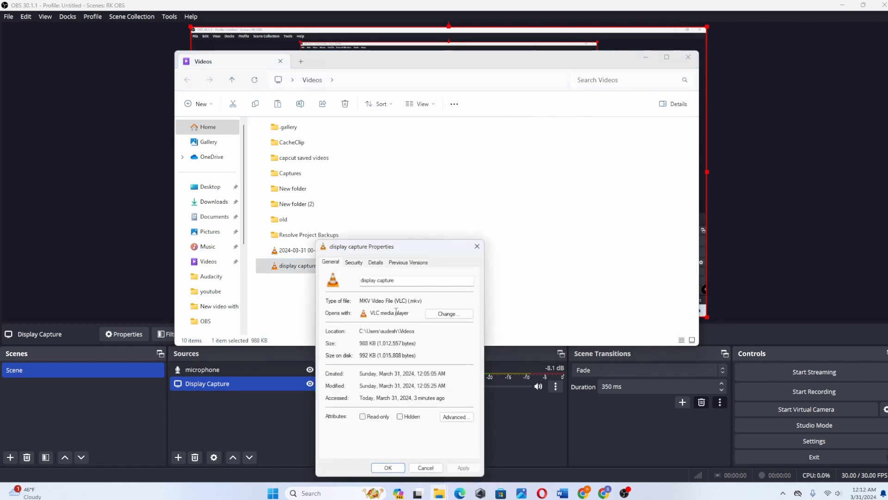
Remux the "display capture" MKV recording from the Videos folder to MP4, and close the remux window
drag(428, 299, 371, 298)
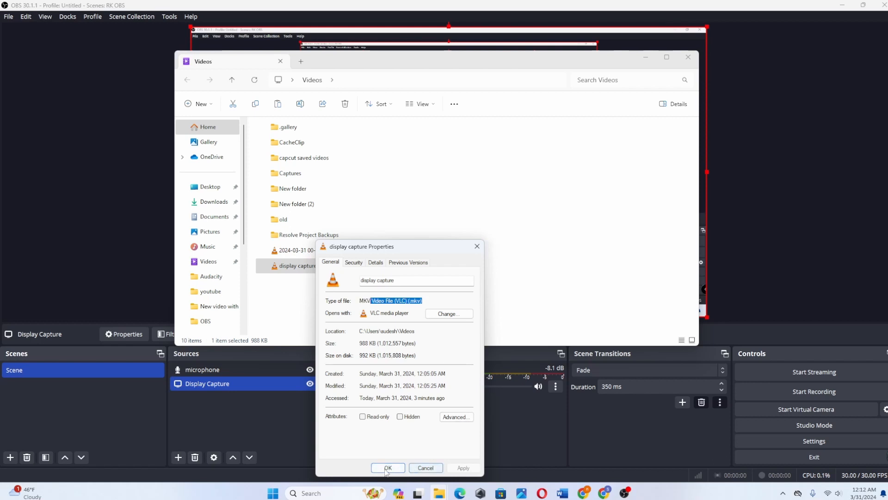
click(8, 17)
click(28, 42)
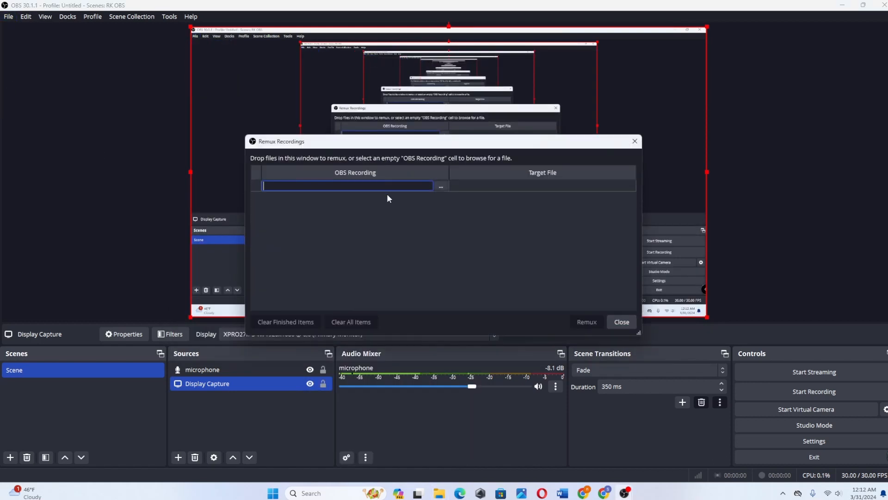
click(440, 187)
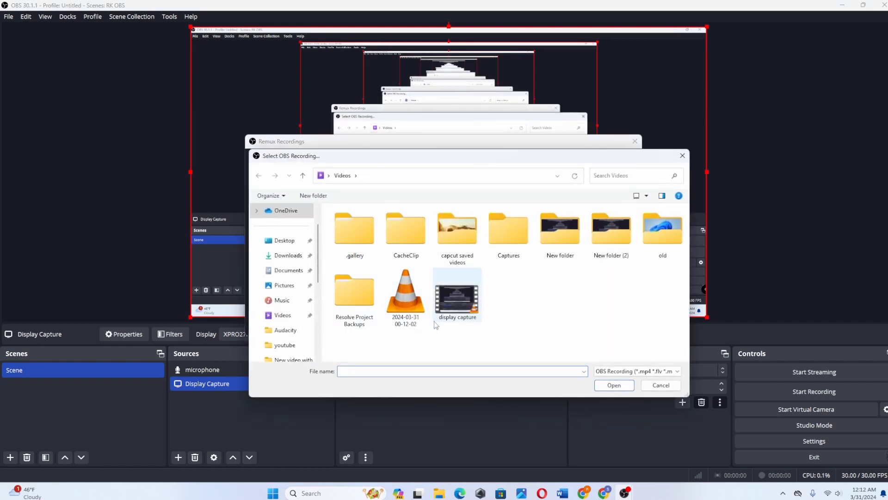
click(468, 314)
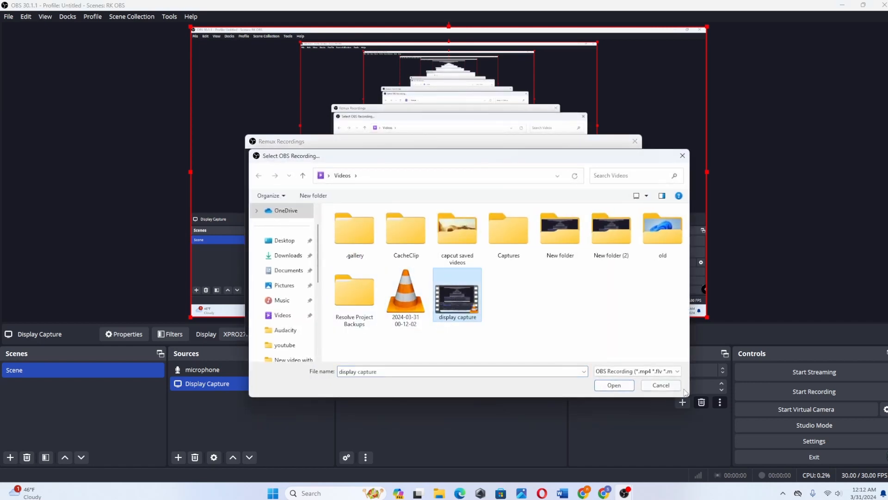
click(619, 386)
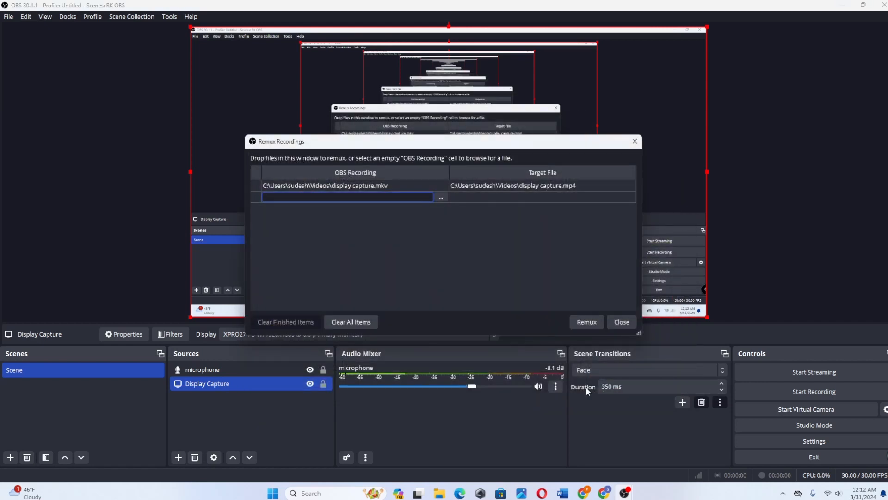
click(588, 323)
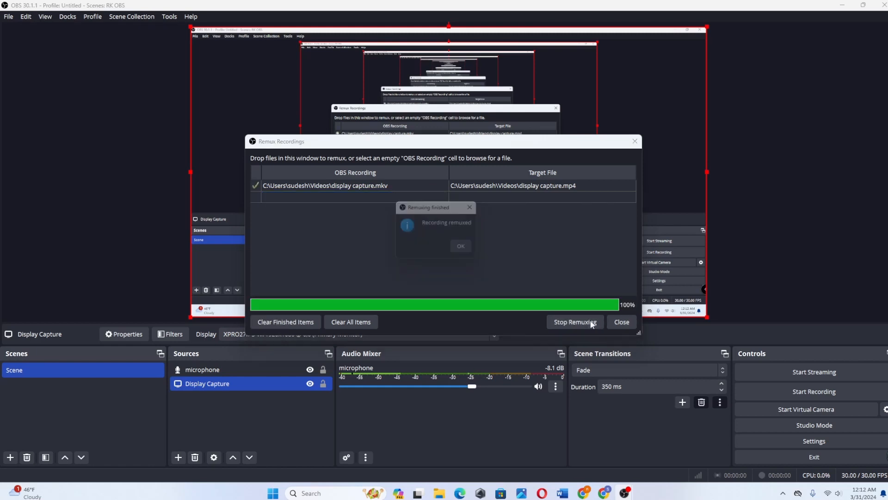
click(463, 248)
click(630, 322)
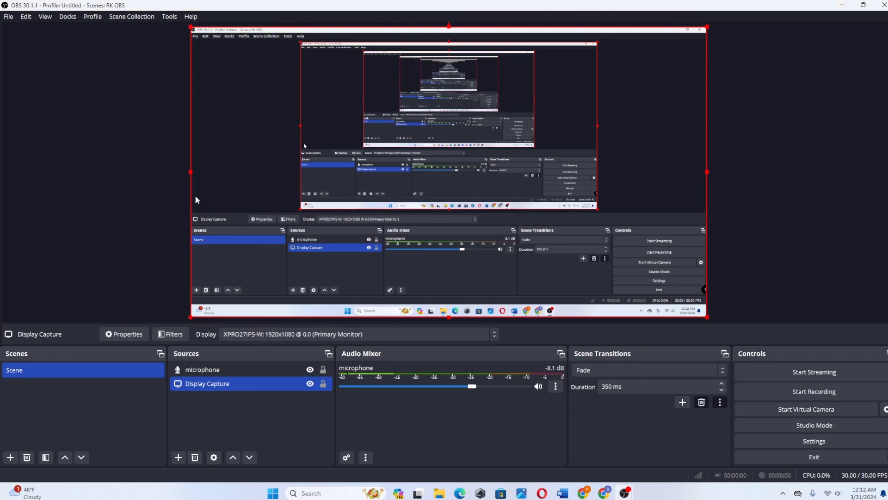
Show the saved recordings and view the file properties of the remuxed "display capture" MP4 video
click(2, 14)
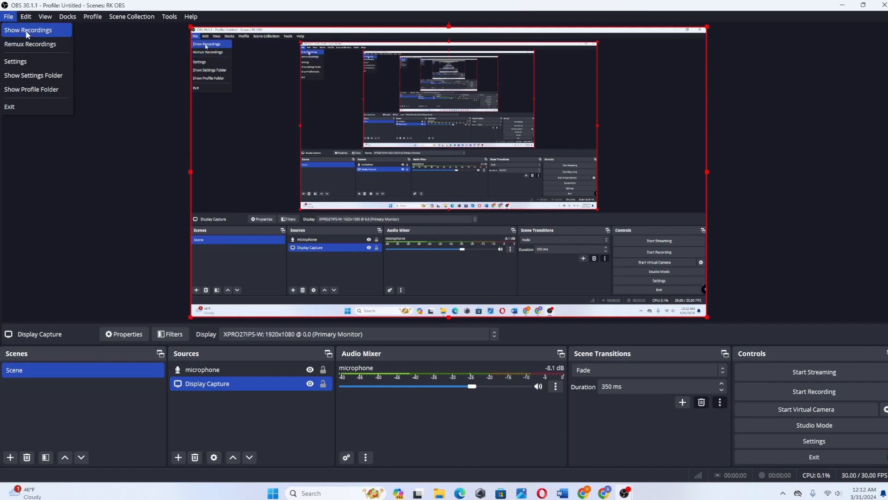
click(26, 33)
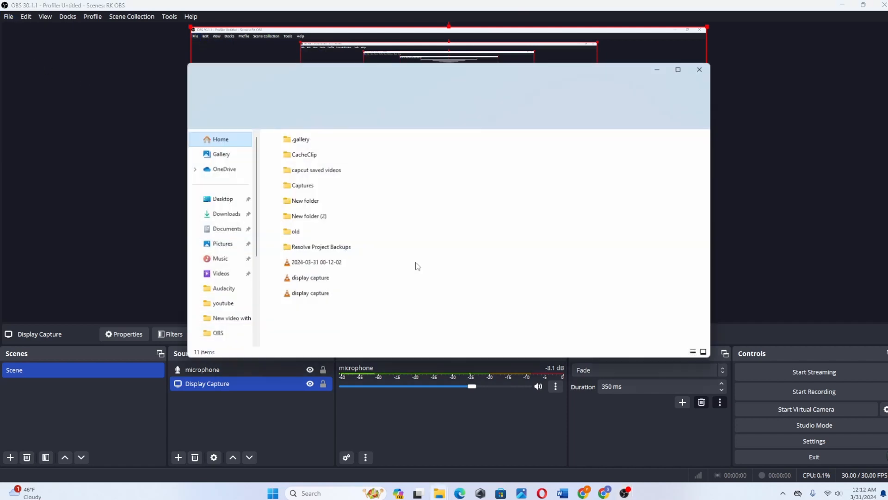
right_click(317, 293)
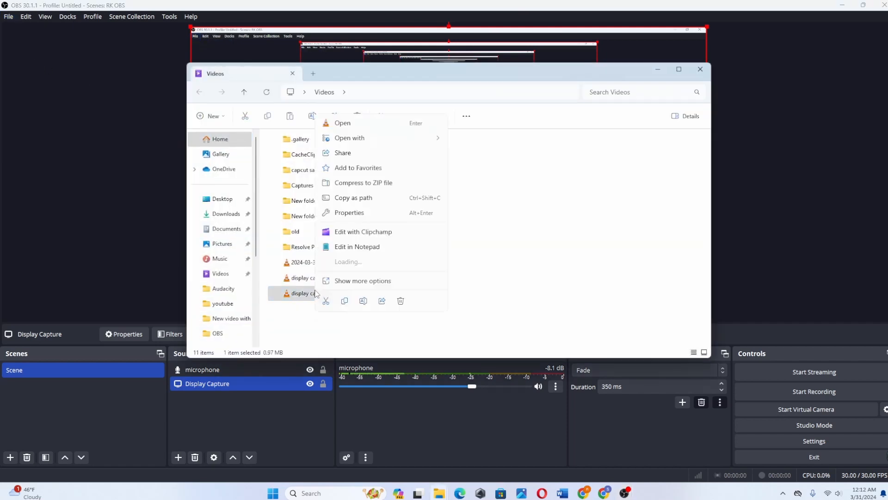
click(350, 213)
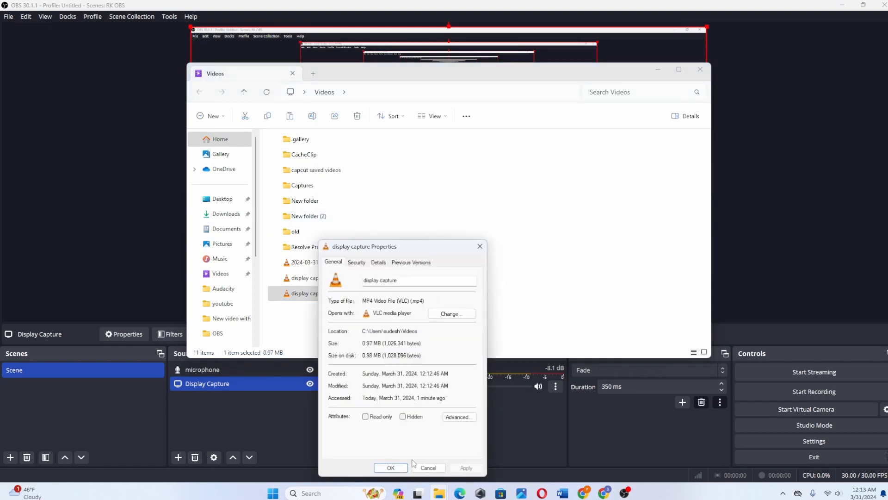
click(397, 468)
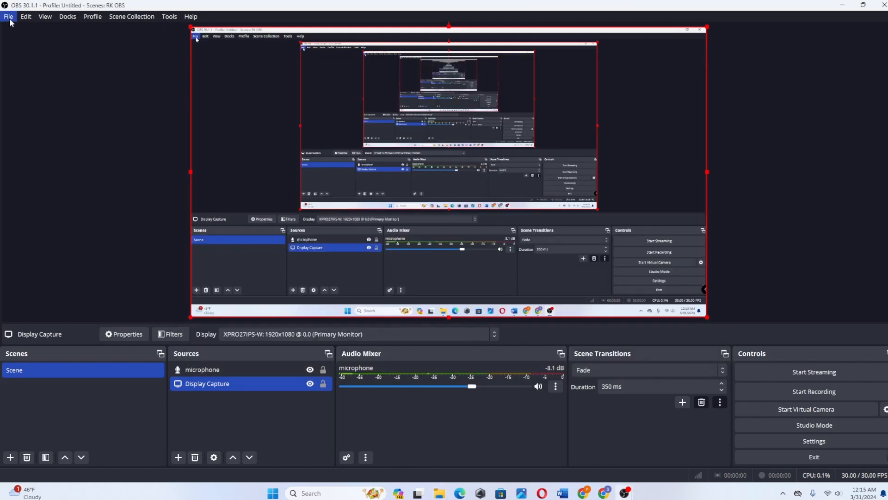
Examine the recording quality, recording format and encoder options in the output settings
click(9, 17)
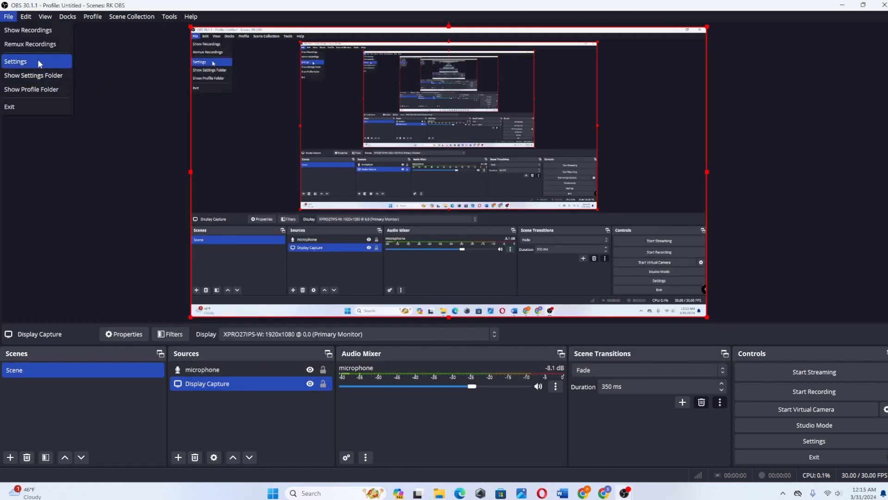
click(38, 61)
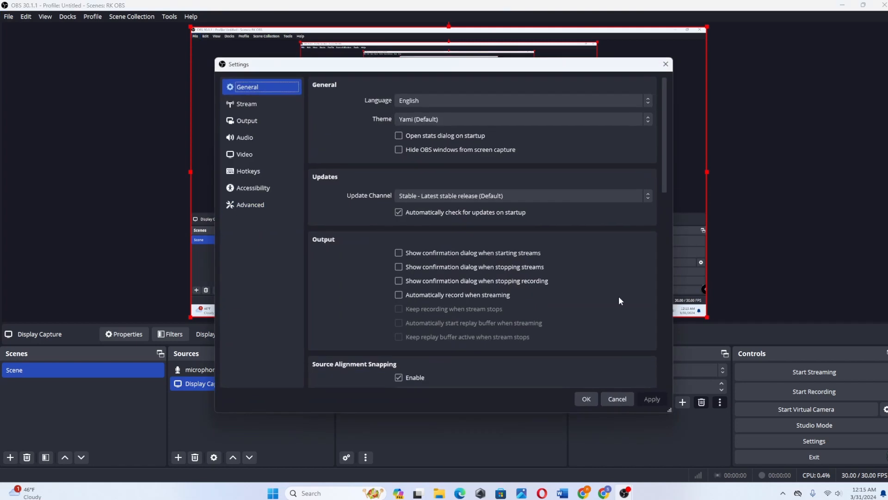
click(256, 121)
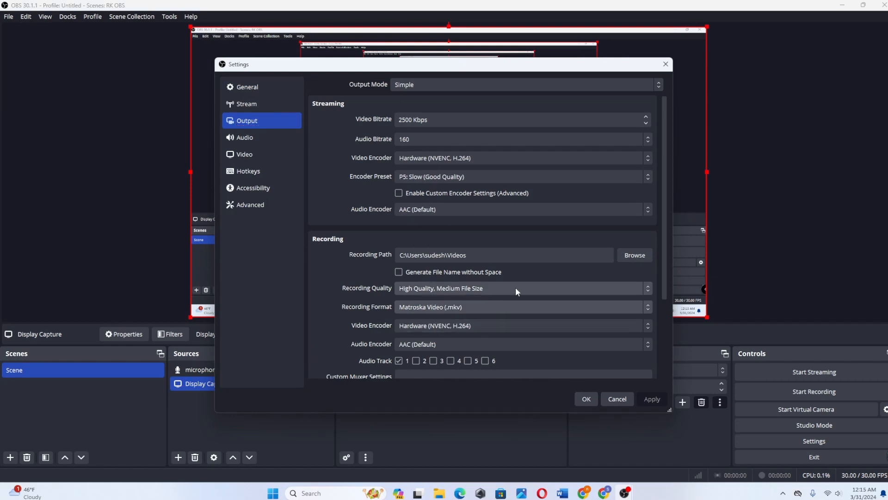
click(540, 286)
click(539, 286)
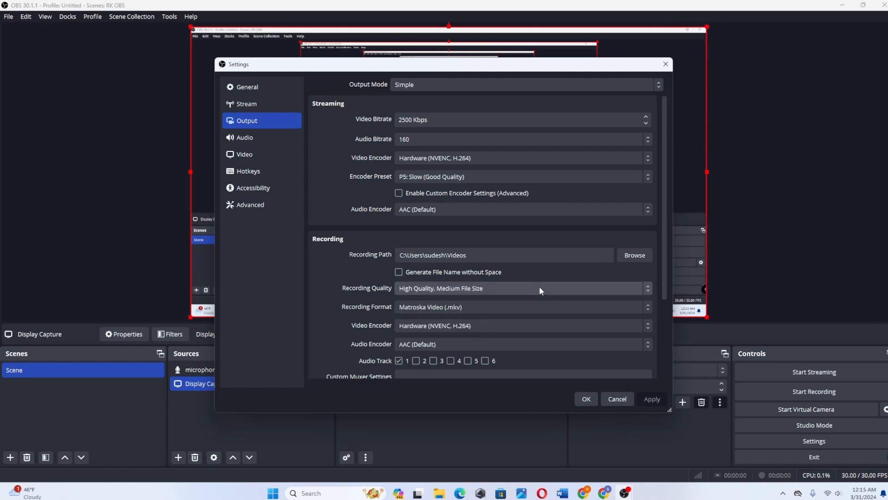
click(515, 307)
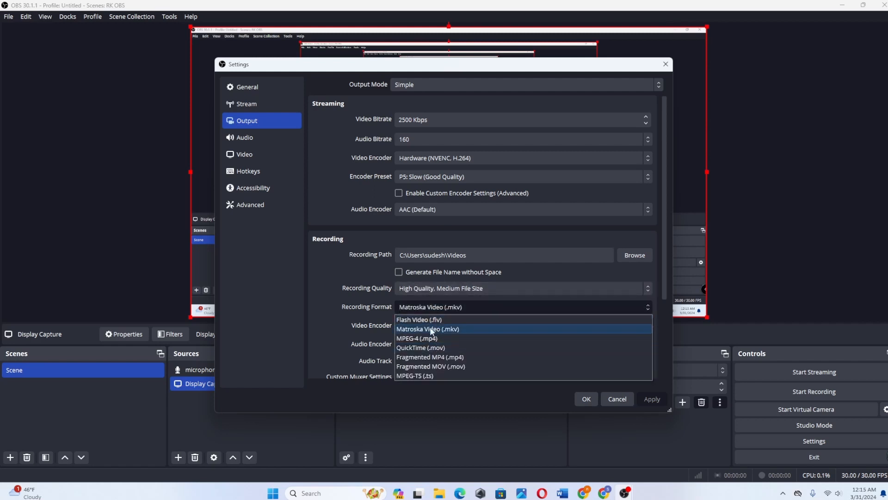
click(334, 284)
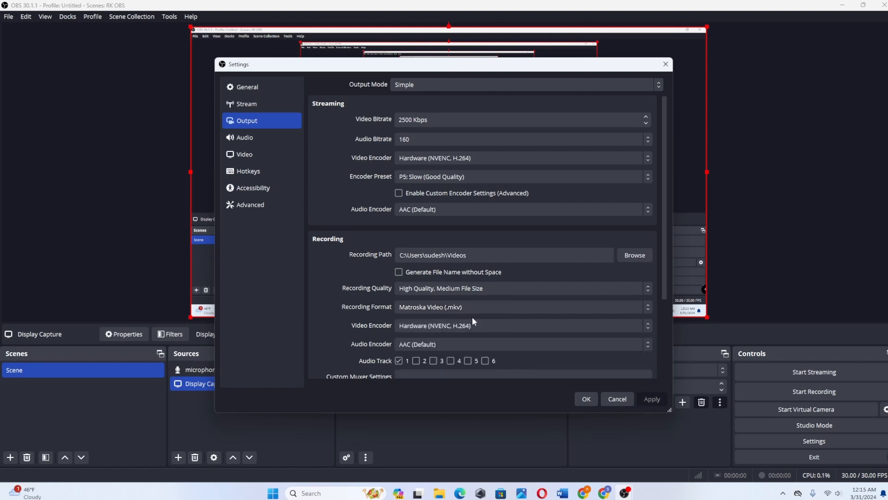
scroll(472, 316, down, 1)
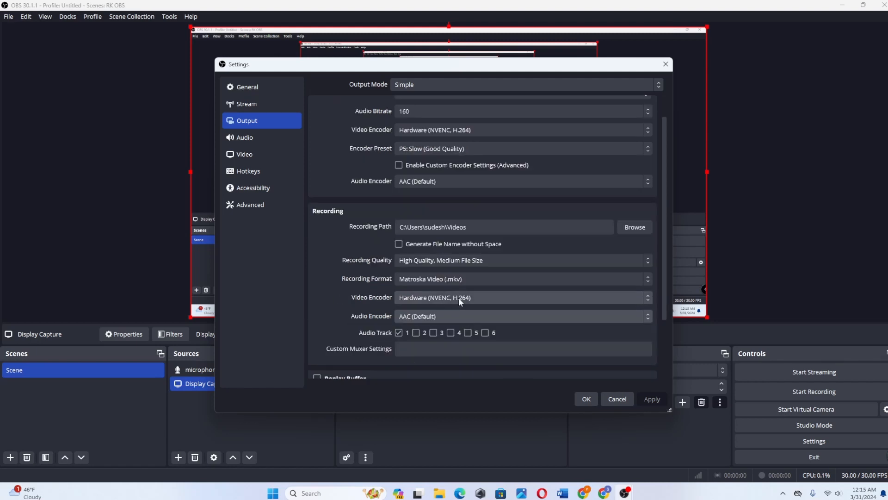
scroll(499, 342, up, 1)
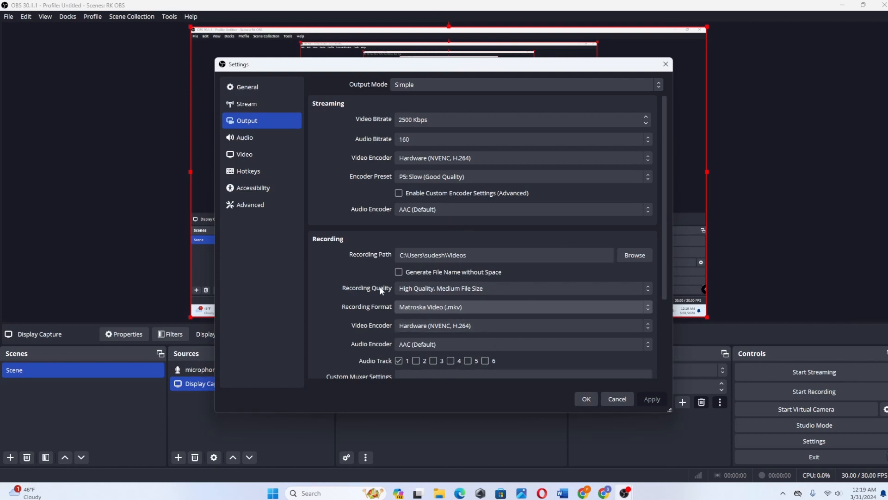
Review the available recording formats, reselect Matroska Video (.mkv) and close the settings
click(458, 307)
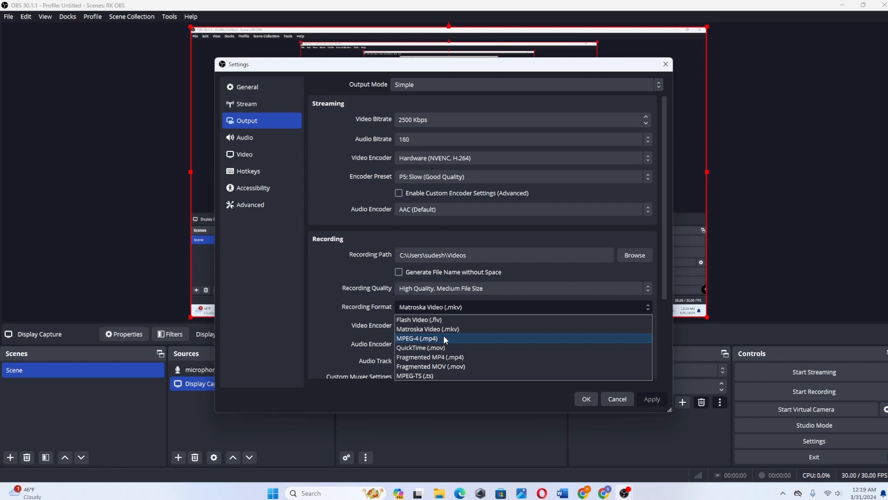
click(448, 398)
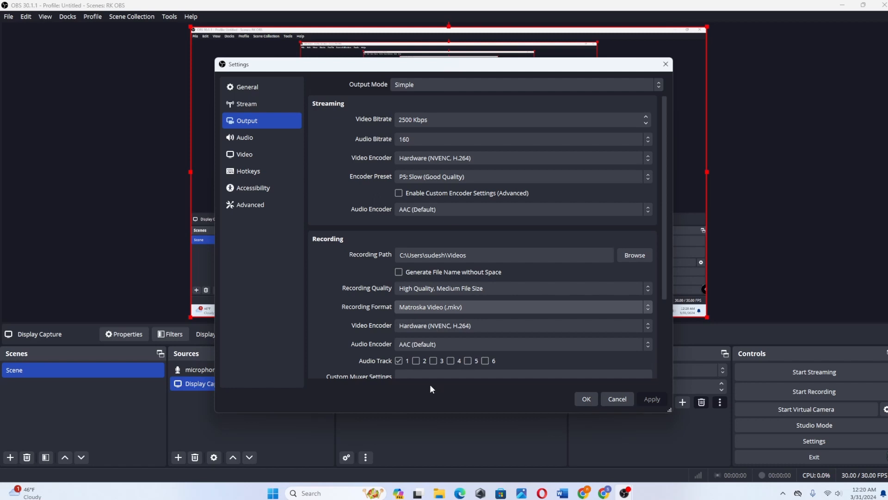
click(432, 307)
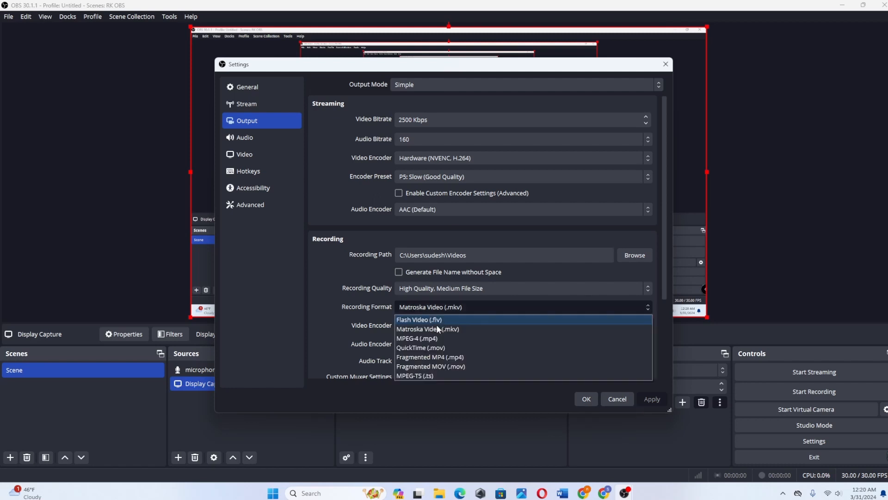
click(443, 329)
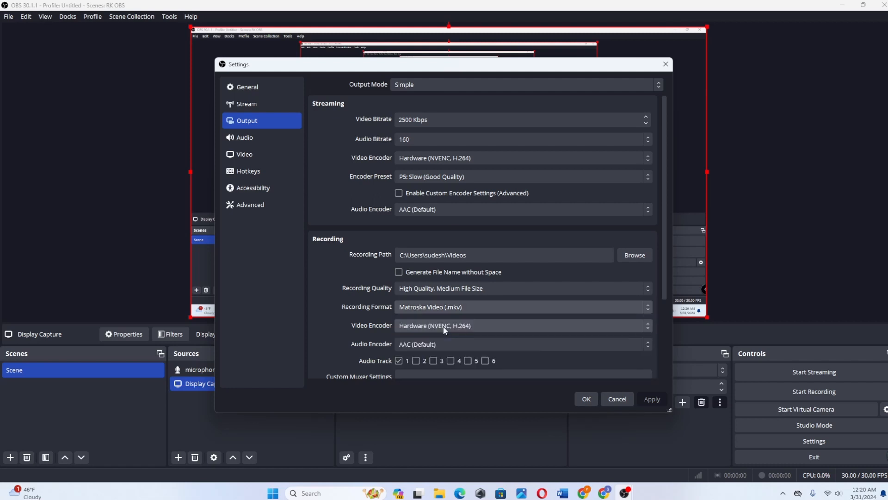
key(Escape)
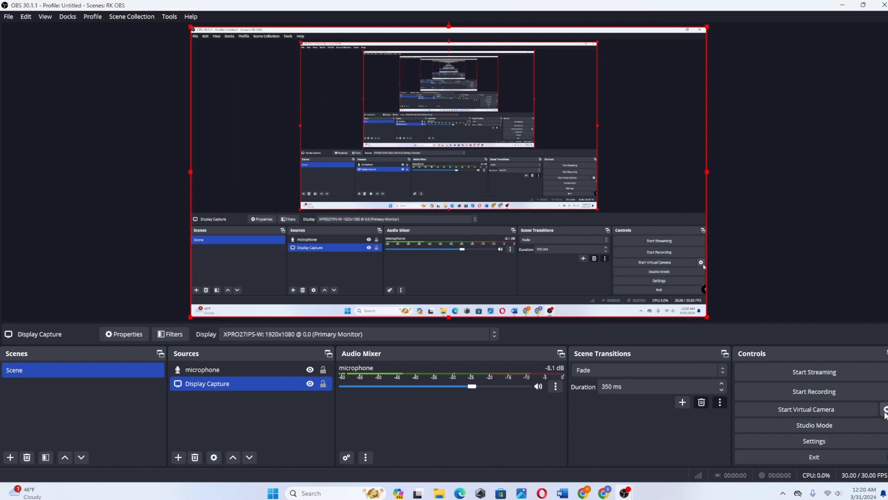
Start a new recording and open the hotkey settings
click(830, 391)
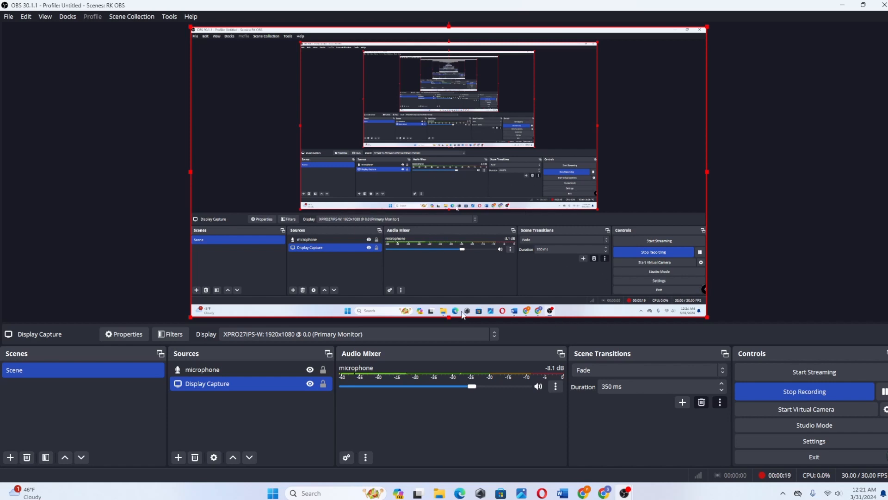
click(8, 16)
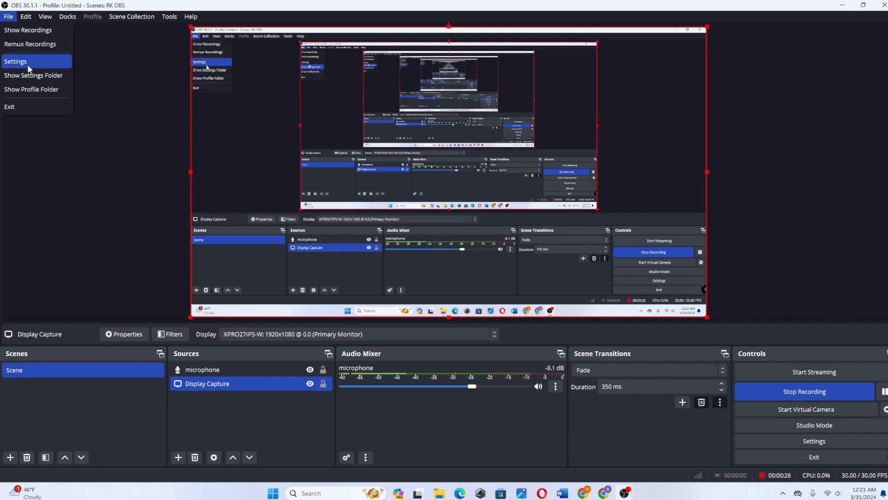
click(26, 64)
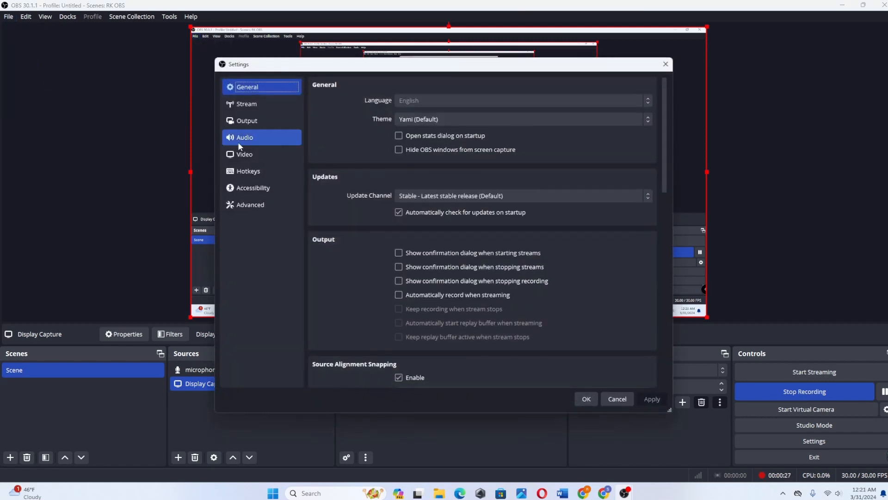
click(251, 170)
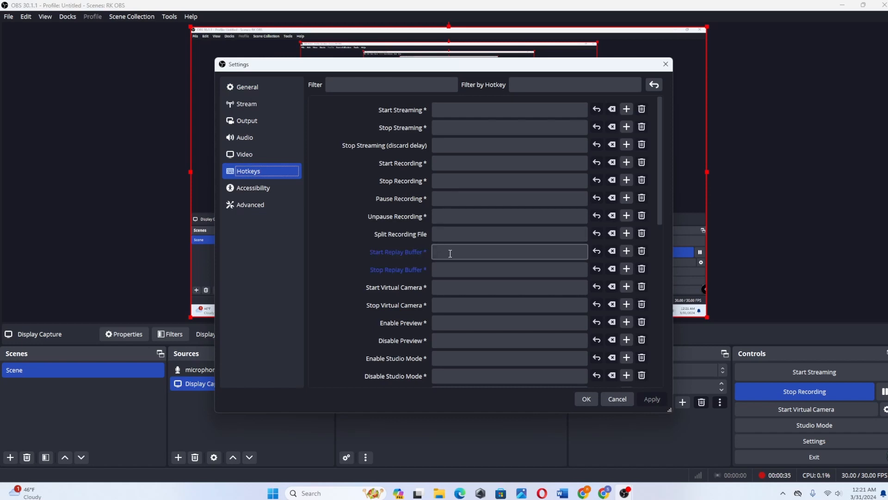
Assign F2 as the hotkey for both Start Recording and Stop Recording, and confirm the settings
click(441, 162)
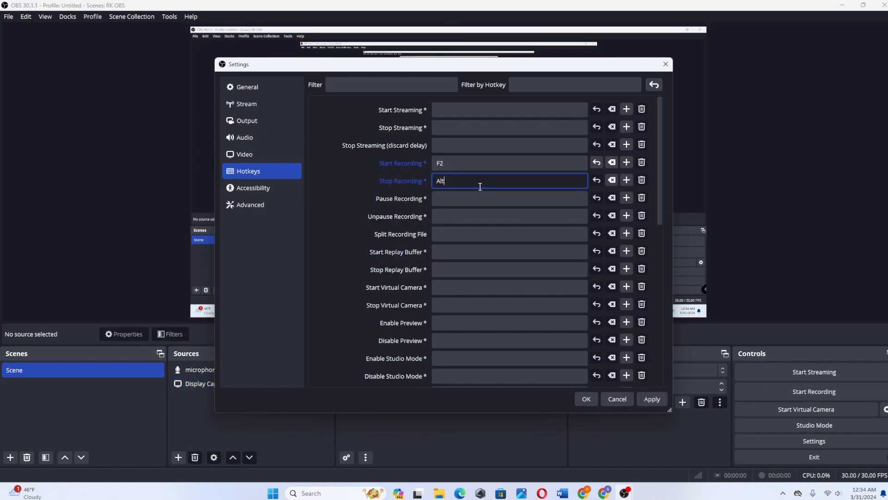
key(BackSpace)
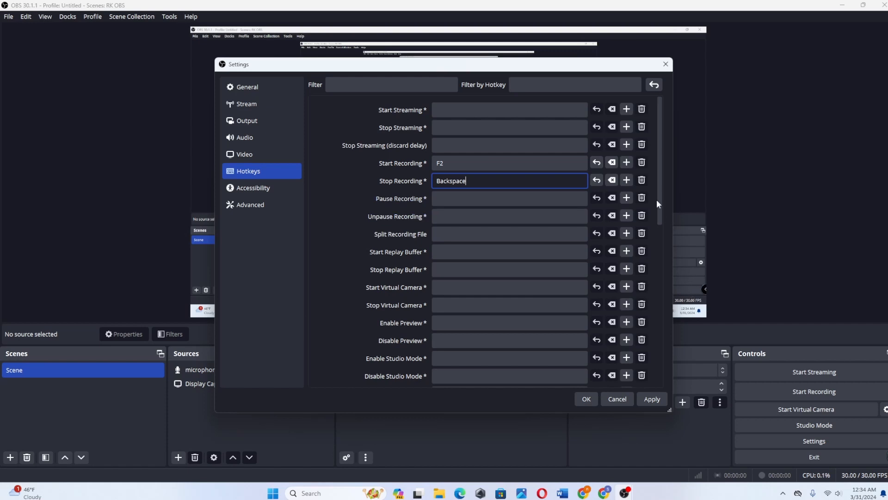
click(458, 164)
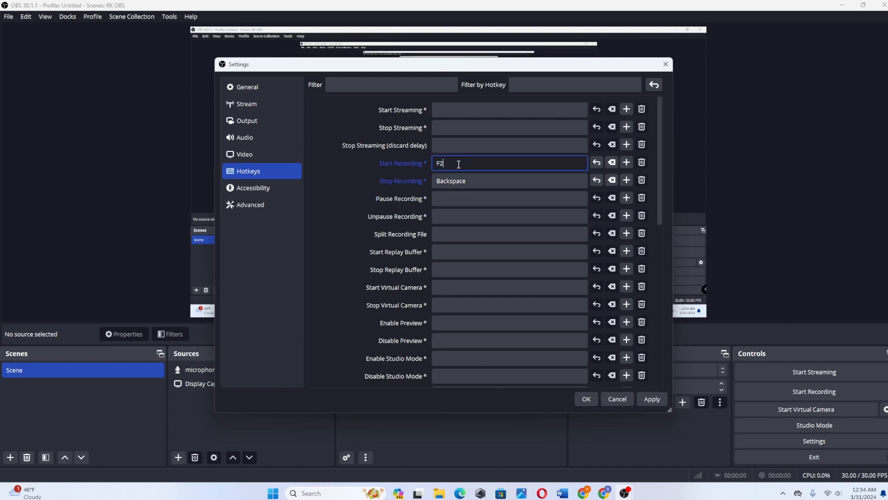
click(490, 181)
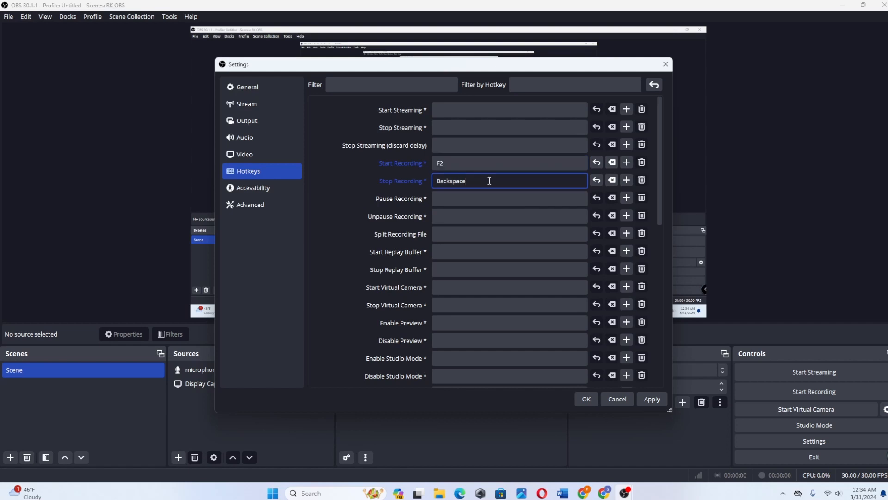
key(F2)
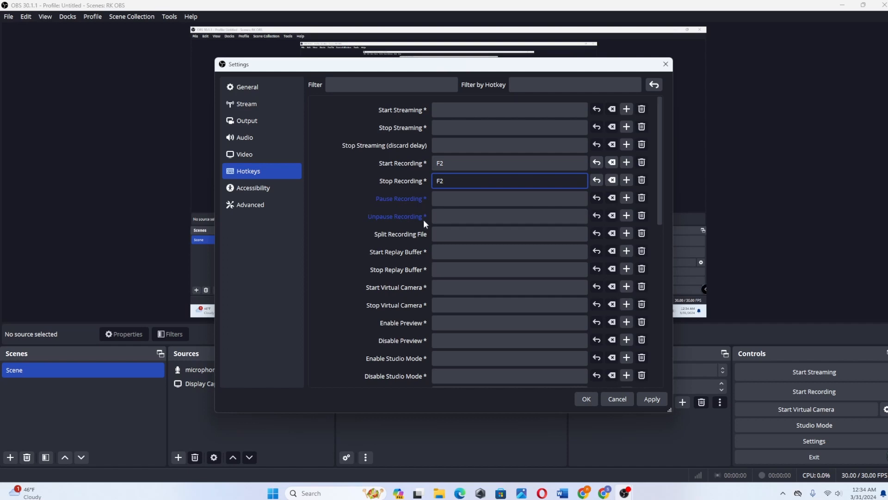
click(586, 400)
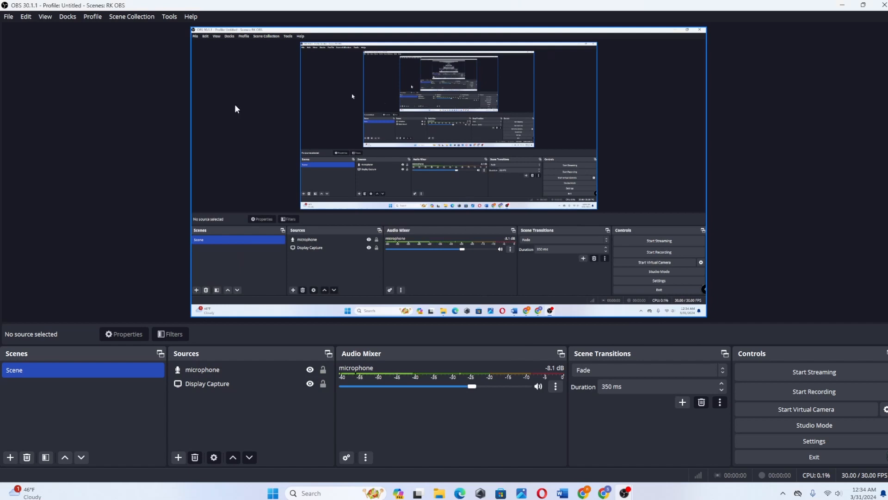
Duplicate the existing scene and name the copy "Descktop capture with webcam"
right_click(58, 370)
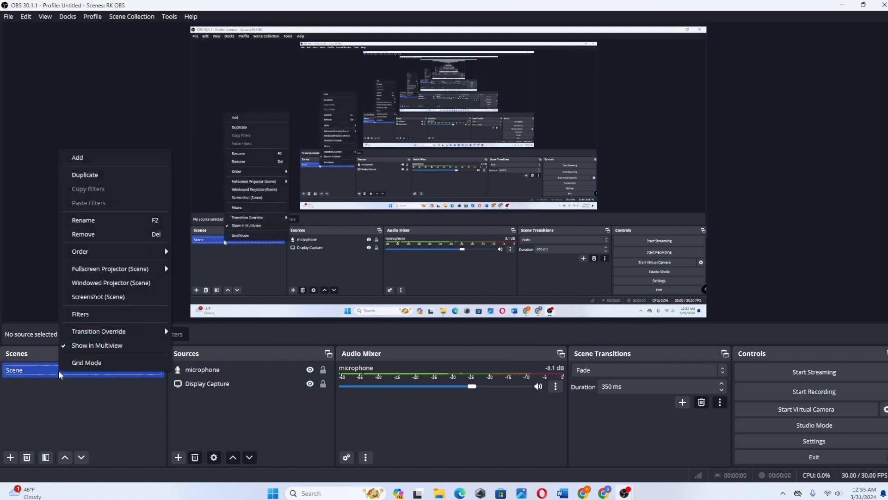
click(95, 174)
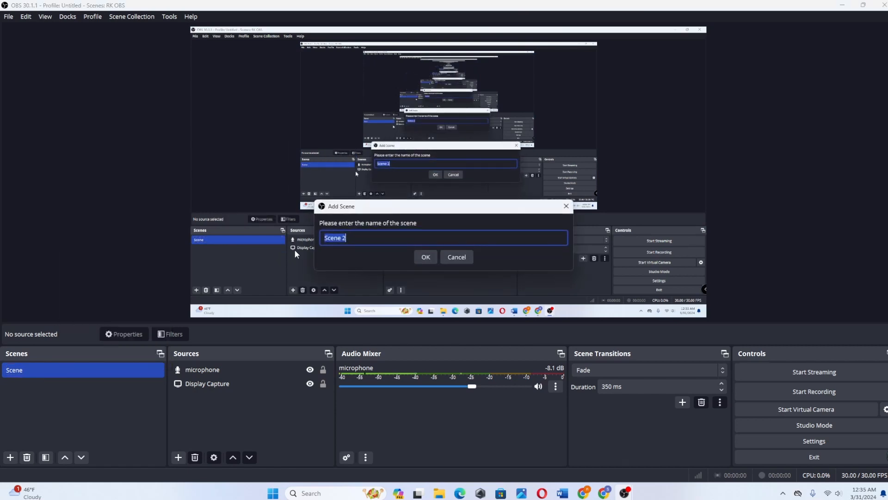
click(360, 233)
key(BackSpace)
key(BackSpace)
key(BackSpace)
key(BackSpace)
key(BackSpace)
key(BackSpace)
key(BackSpace)
text(Descktop capture with webcam)
click(420, 260)
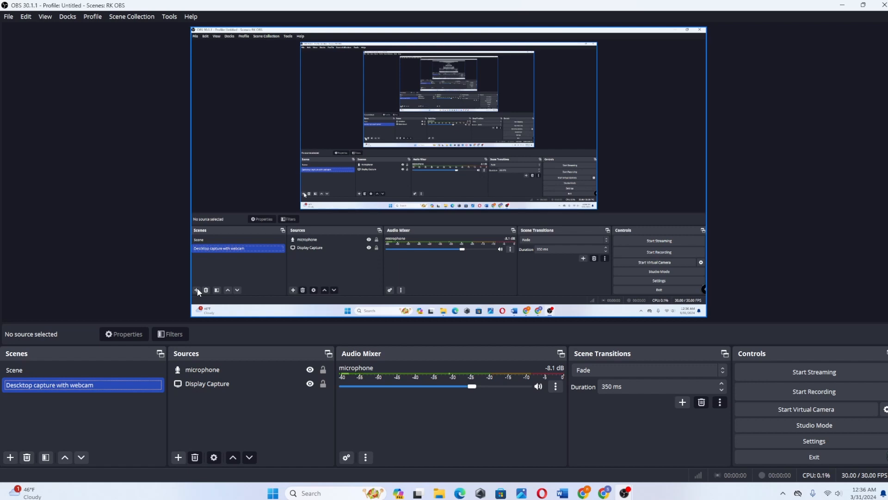
Add a new Video Capture Device source to the scene, using the FINGERS 720 Hi-Res Webcam
click(178, 457)
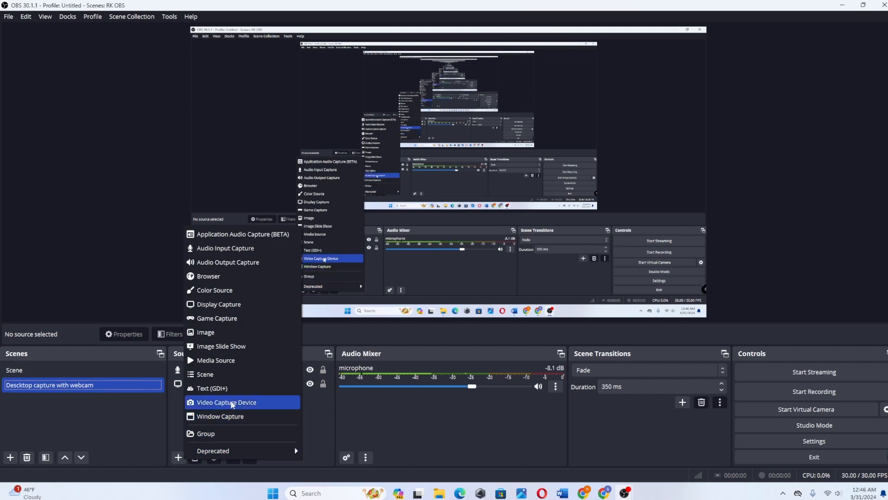
click(232, 402)
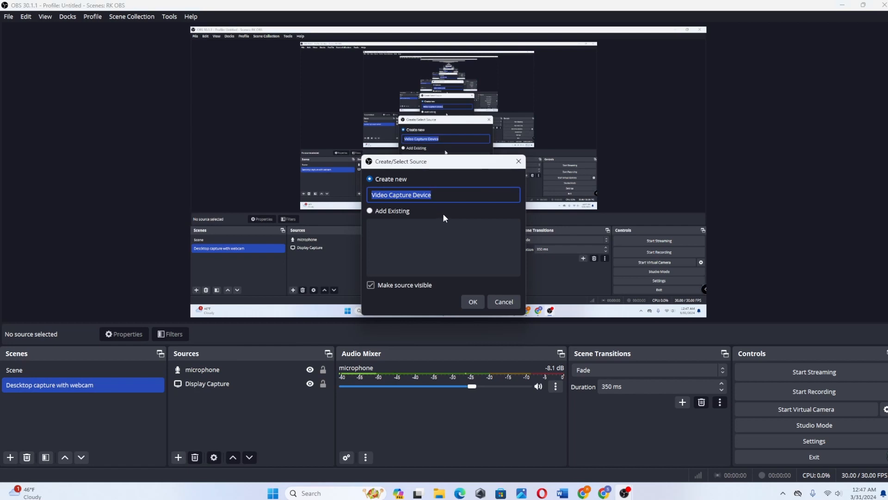
click(472, 302)
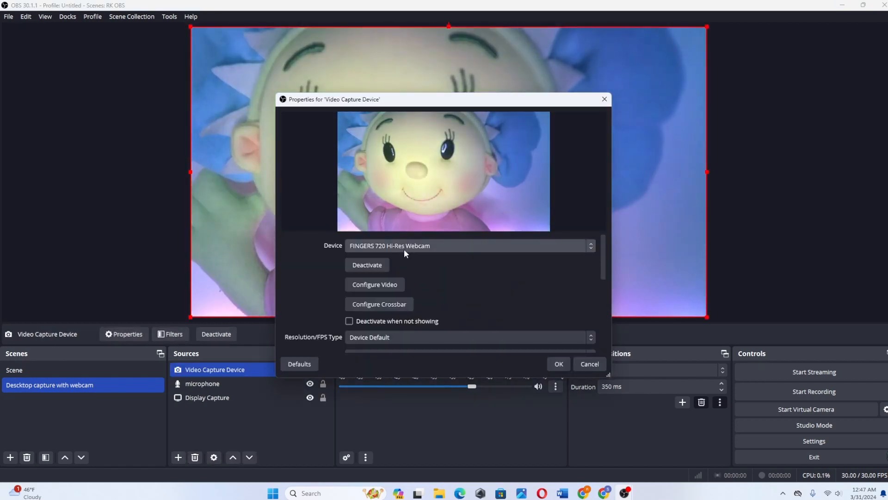
click(559, 363)
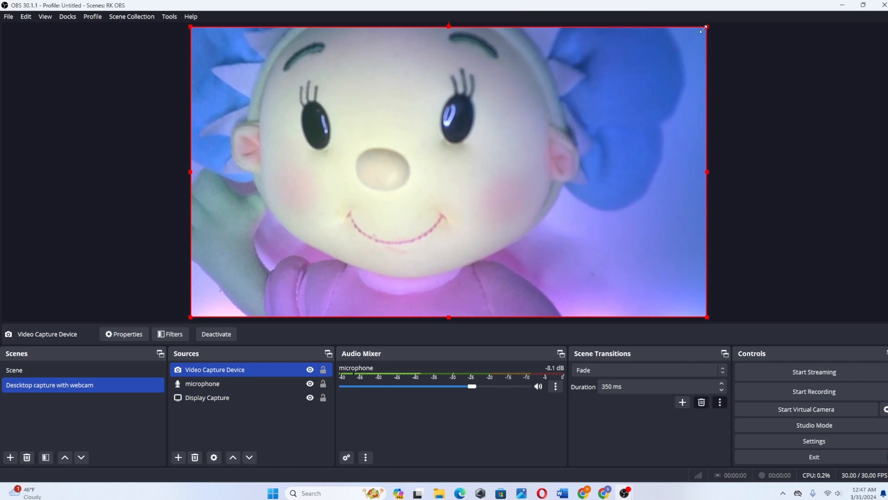
Shrink the webcam image to a small overlay and place it in the lower-right corner of the canvas
drag(708, 26, 287, 260)
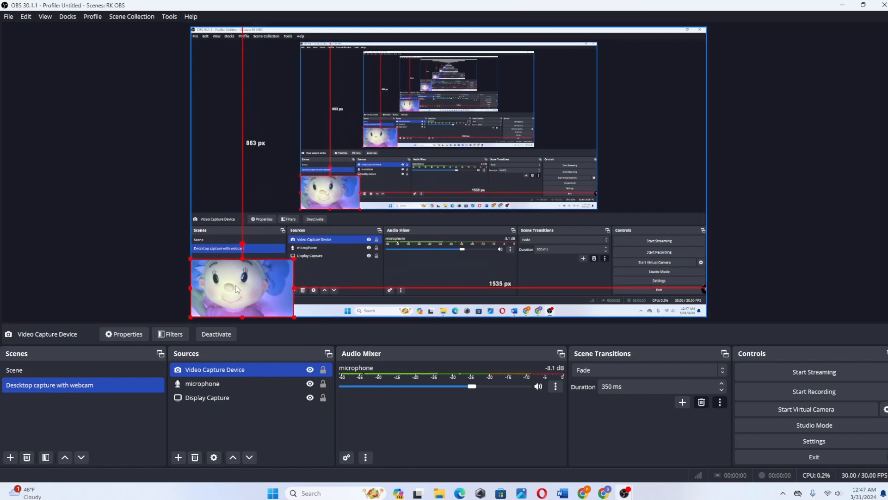
drag(235, 285, 649, 285)
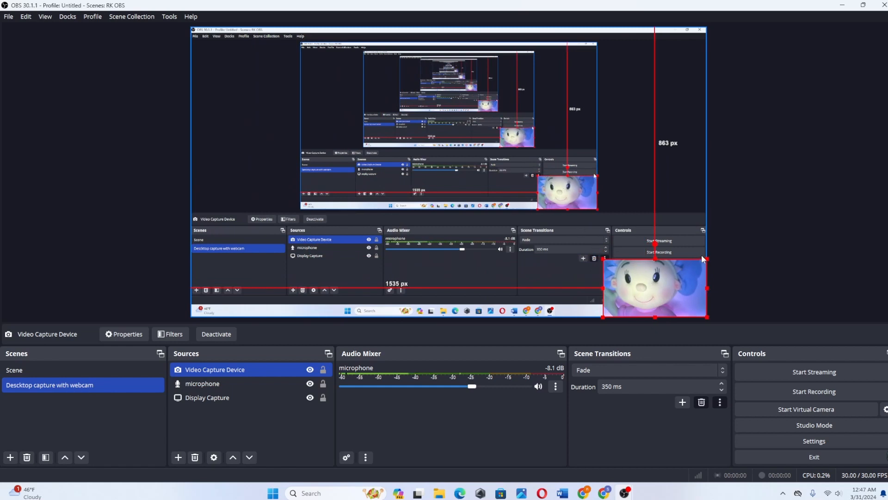
drag(706, 259, 684, 273)
drag(632, 291, 656, 293)
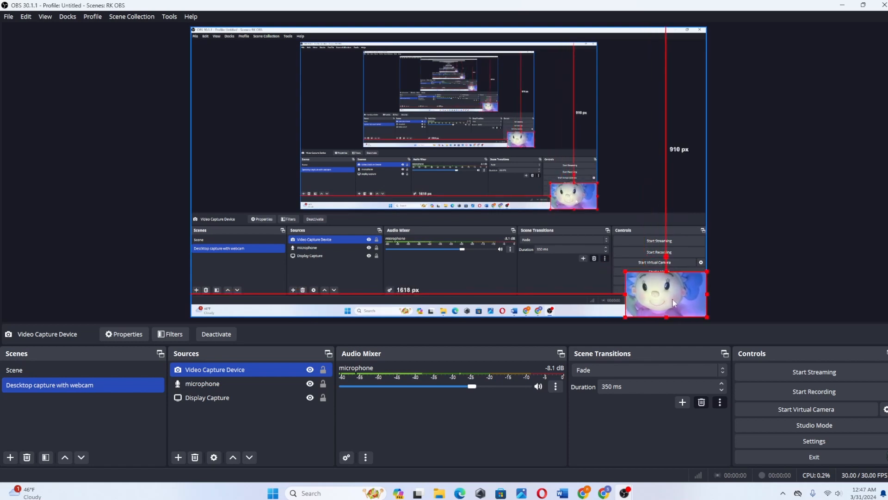
click(625, 195)
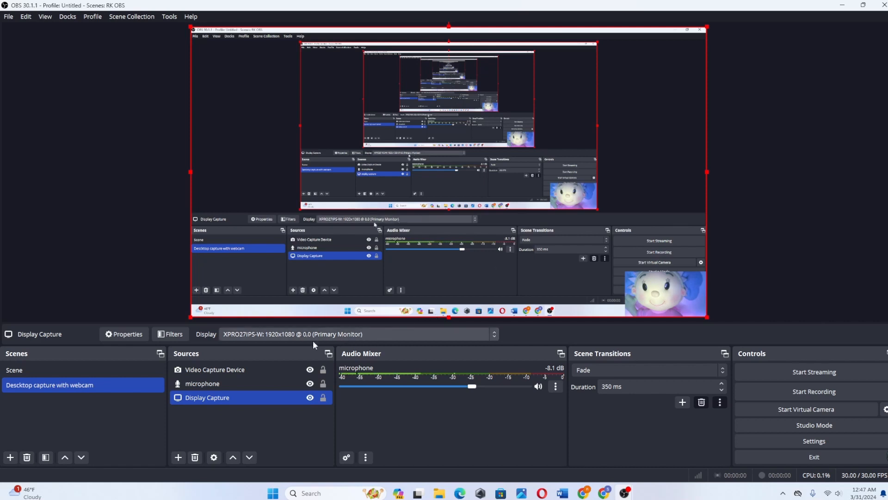
Shrink the Display Capture source by its upper-right corner and enlarge it back to fill the canvas
click(218, 397)
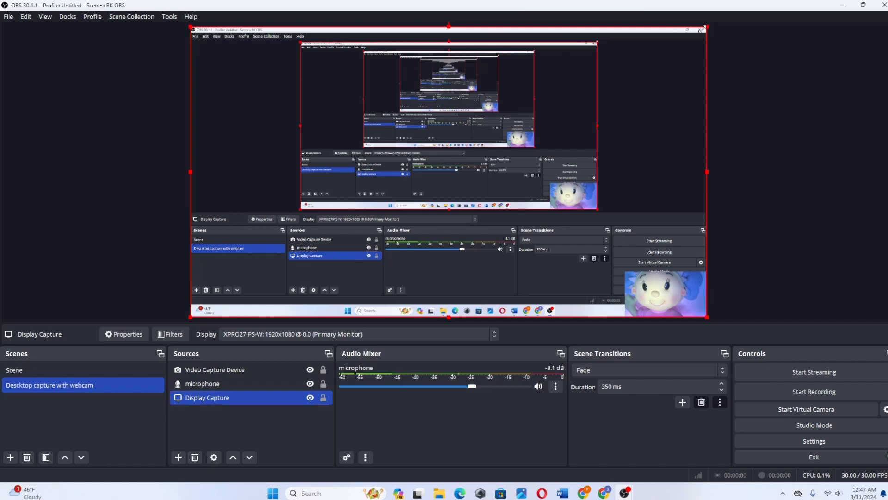
drag(708, 24, 379, 255)
drag(191, 317, 191, 318)
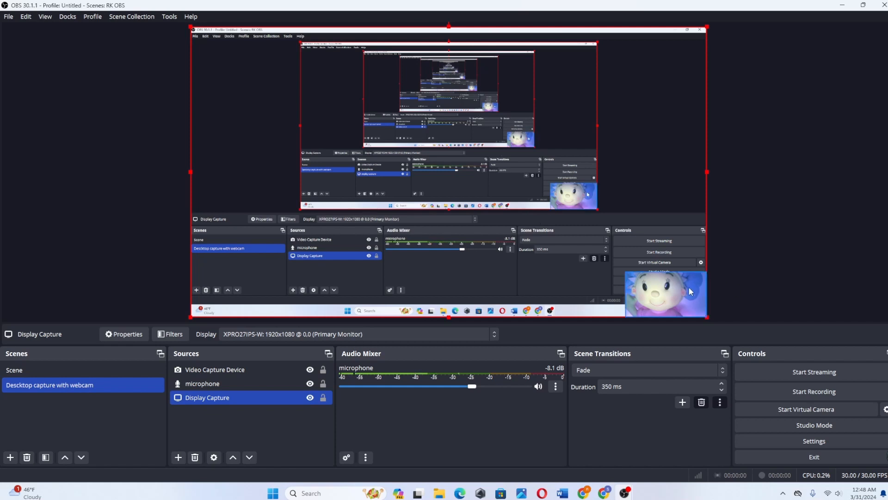
Select the webcam overlay and crop its right and left edges
click(243, 370)
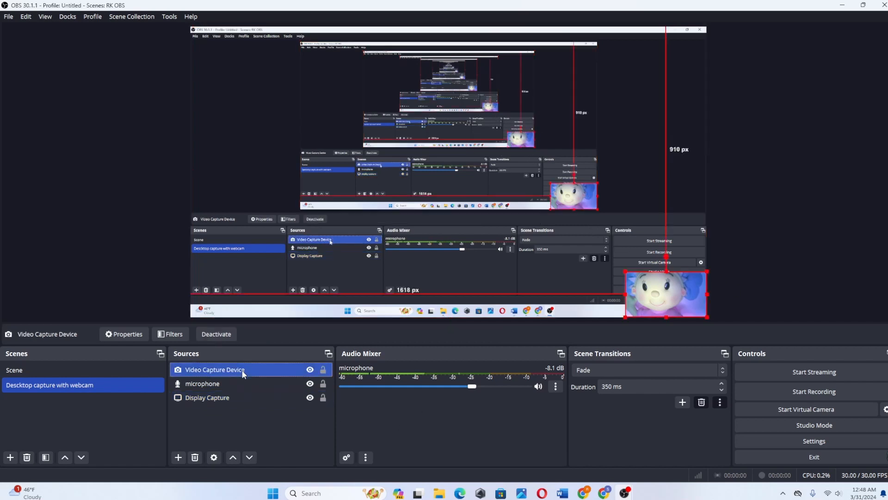
click(675, 295)
click(676, 295)
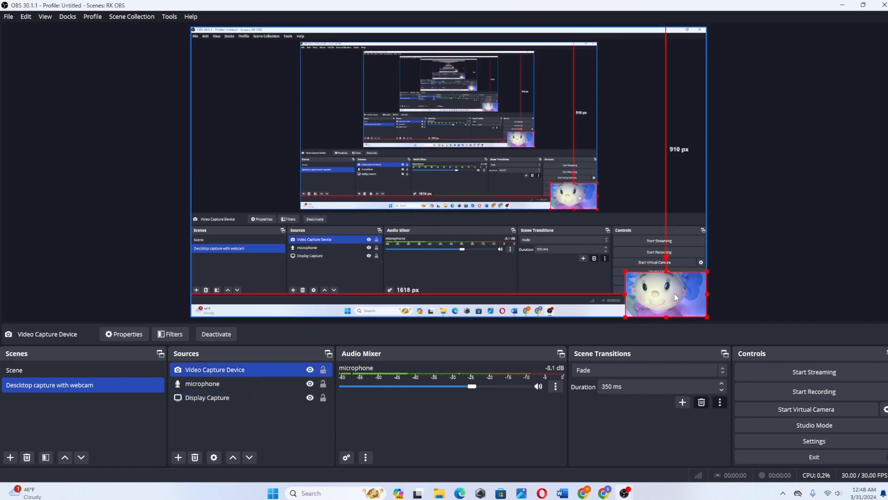
drag(707, 294, 694, 301)
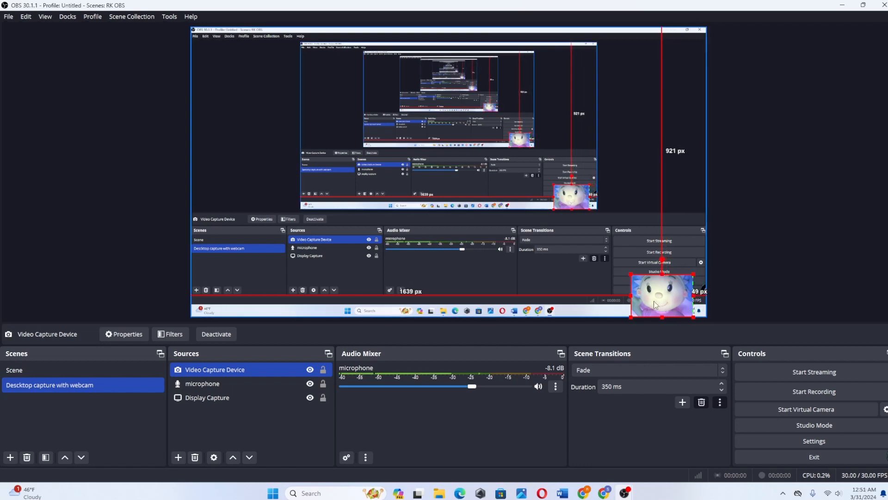
drag(631, 295, 635, 295)
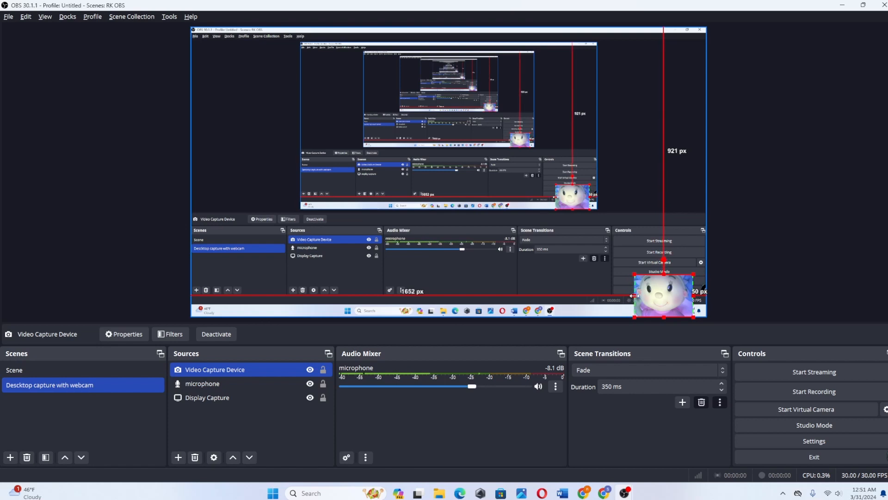
Move the cropped webcam overlay flush against the right edge of the canvas
click(665, 300)
drag(665, 297, 671, 297)
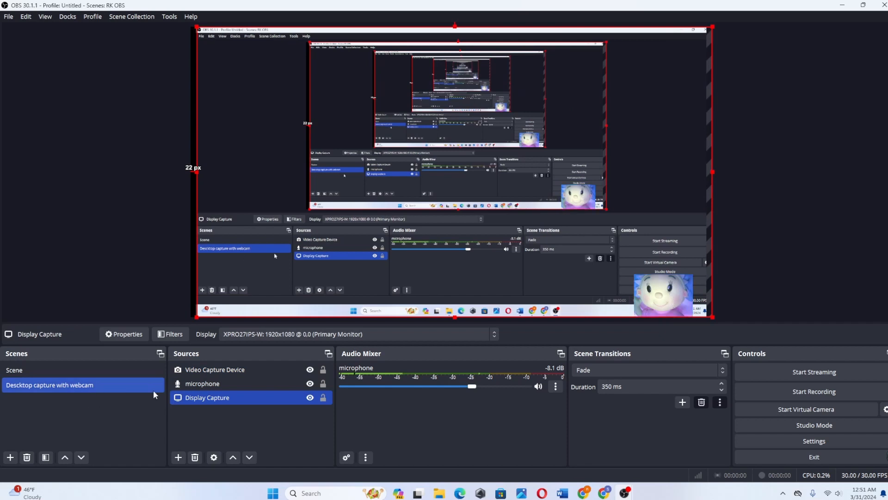
click(229, 370)
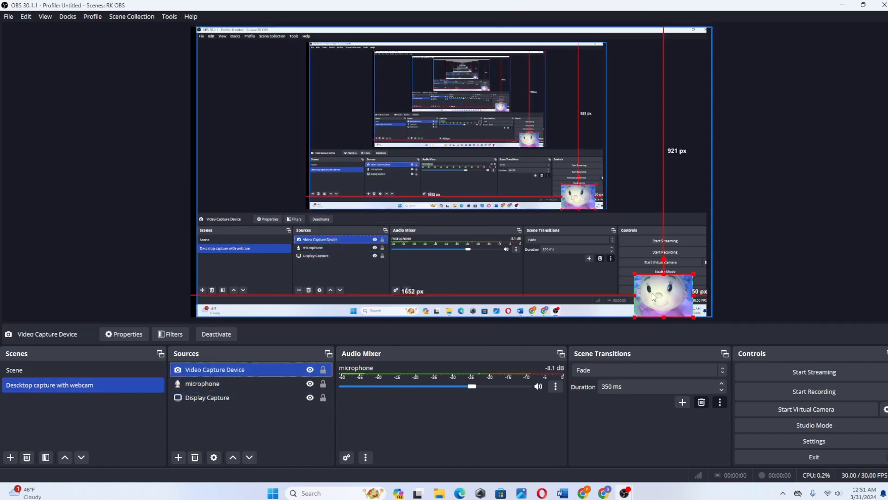
drag(654, 293, 669, 293)
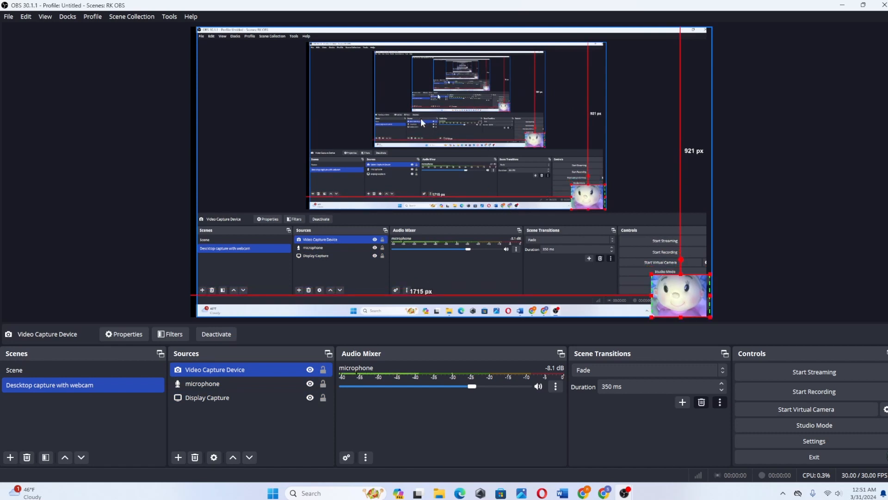
Crop about 1241 px off the right side of Display Capture and restore the source to fill the canvas
click(208, 398)
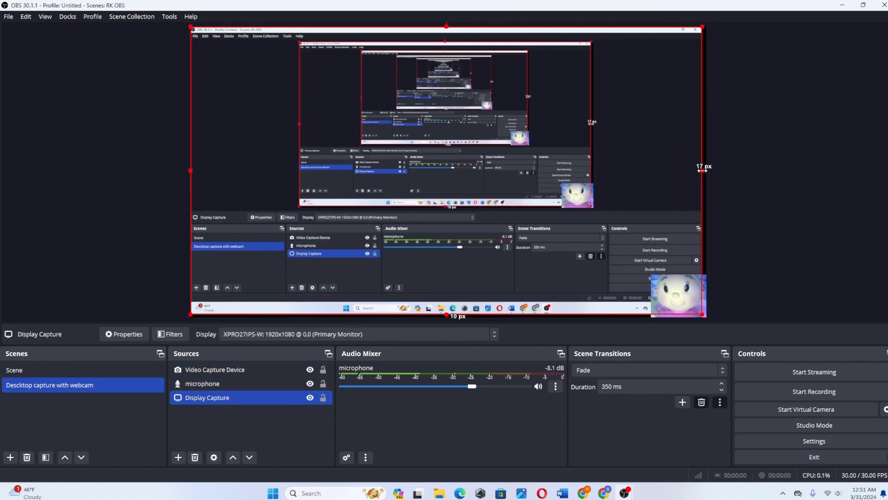
drag(705, 175, 374, 175)
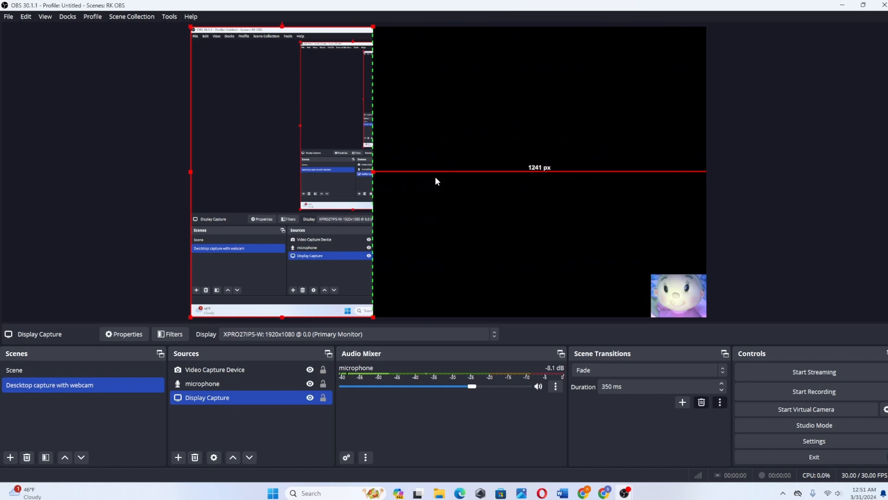
drag(381, 171, 707, 193)
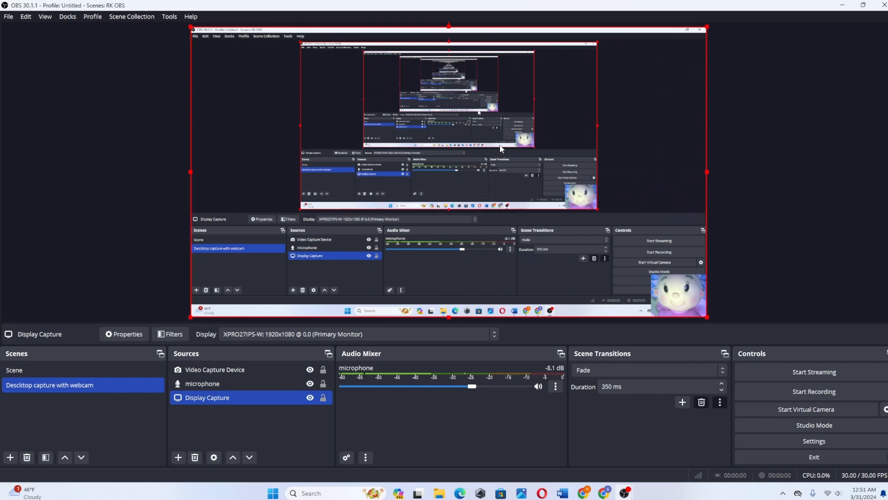
Add Logo.png from the Logos folder as a source and place it, cropped at top and bottom, above the webcam overlay
click(178, 457)
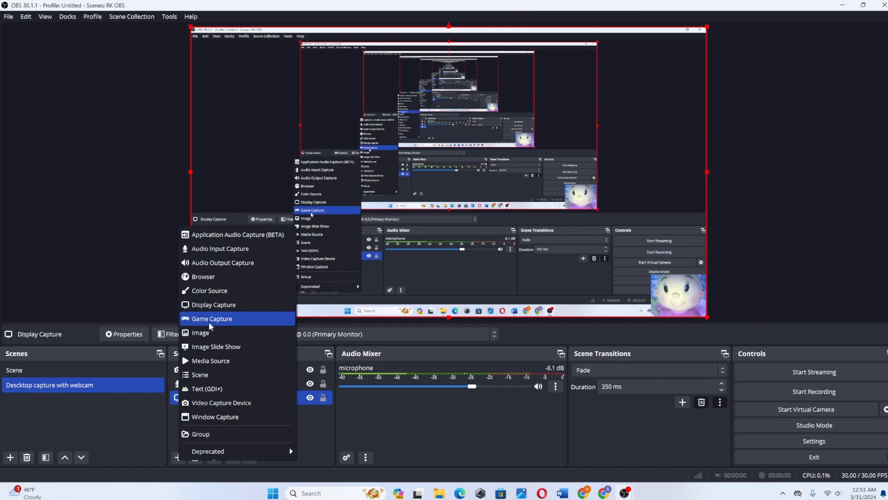
drag(155, 93, 490, 167)
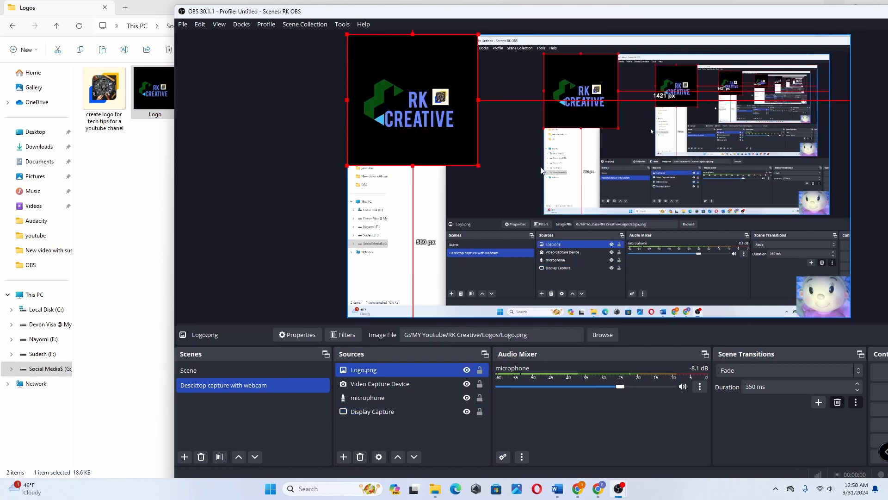
drag(672, 11, 551, 5)
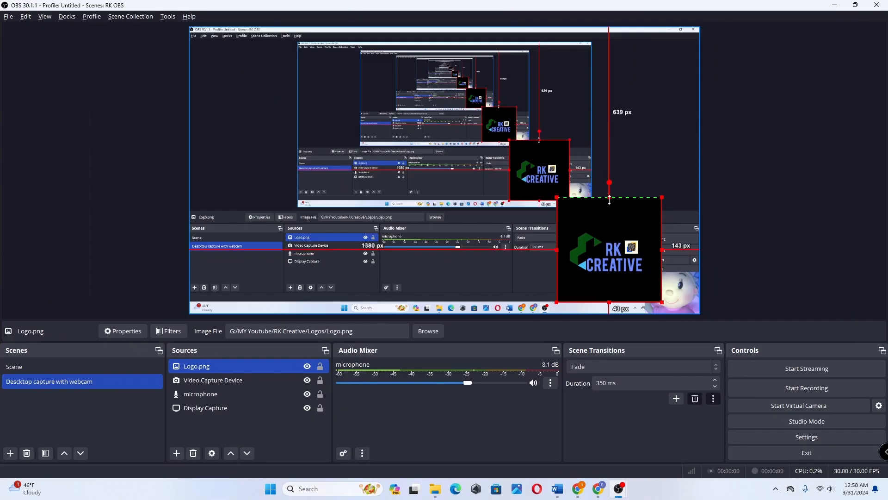
drag(610, 190, 611, 233)
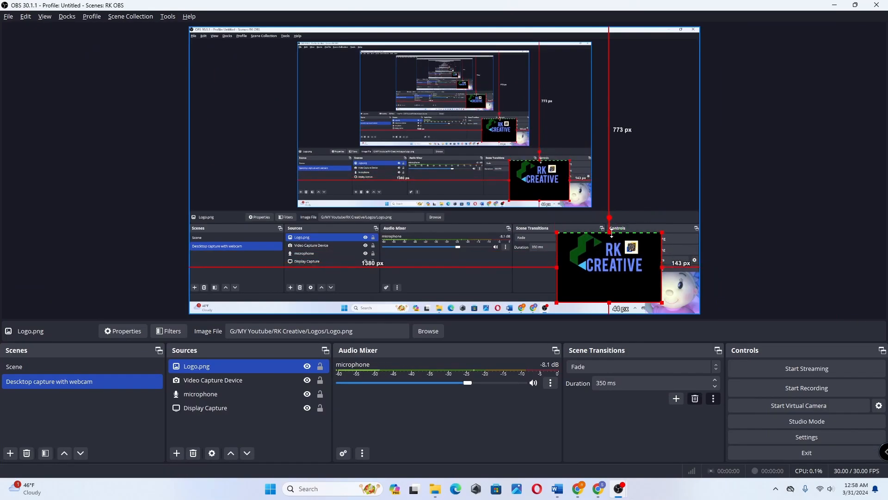
drag(608, 302, 649, 240)
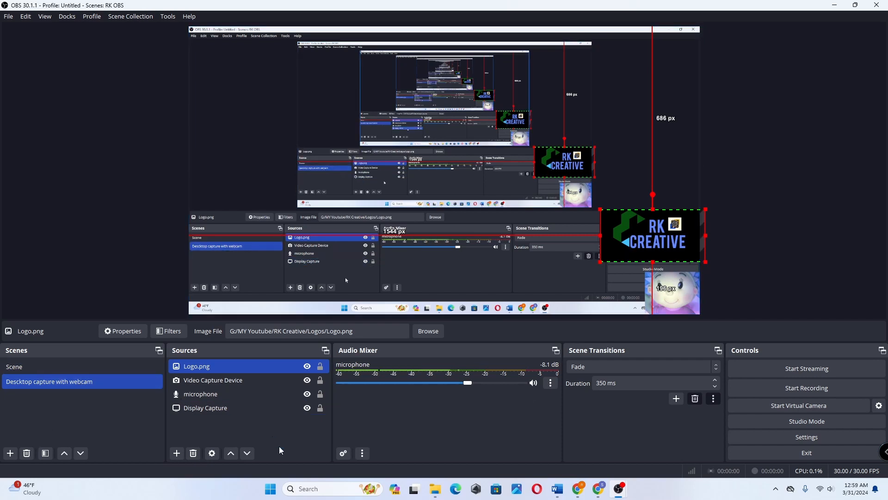
Add a new Color Source and shrink it to end about 461 px from the canvas's right edge
click(175, 454)
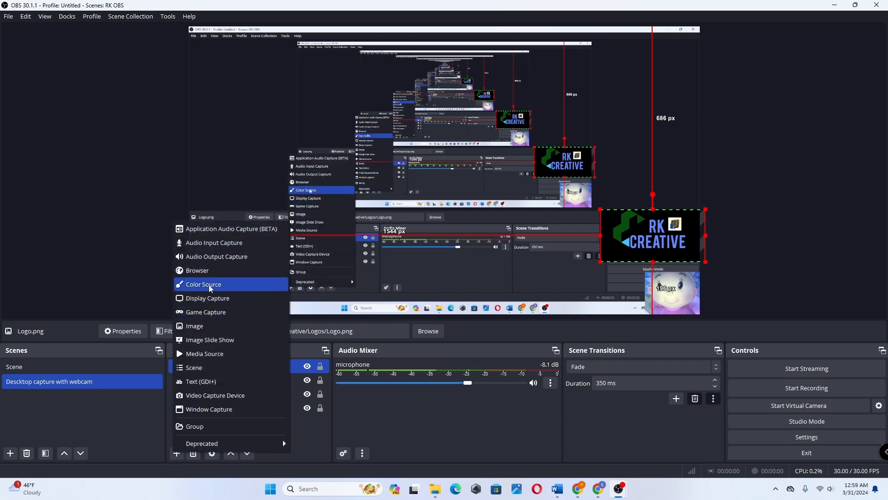
click(225, 284)
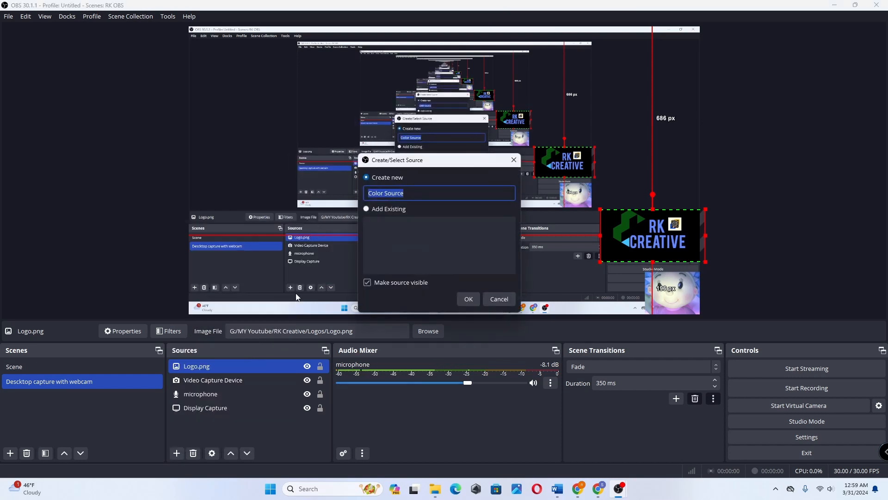
click(465, 300)
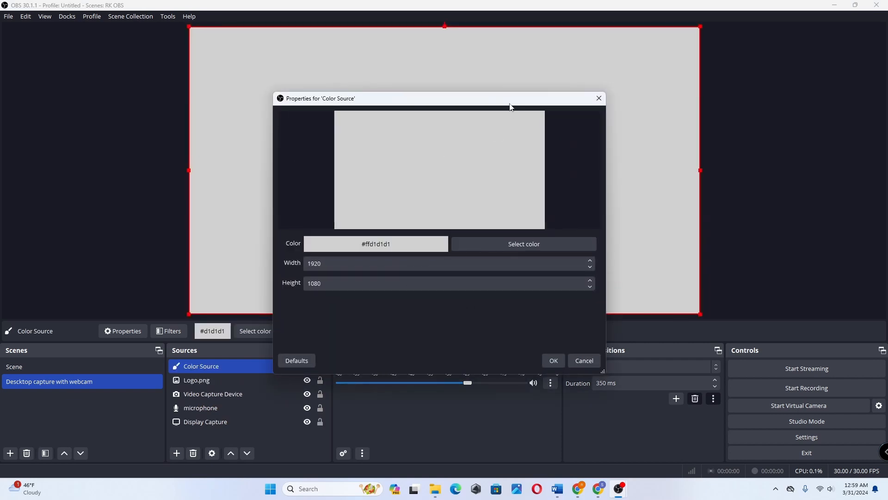
drag(509, 104, 328, 68)
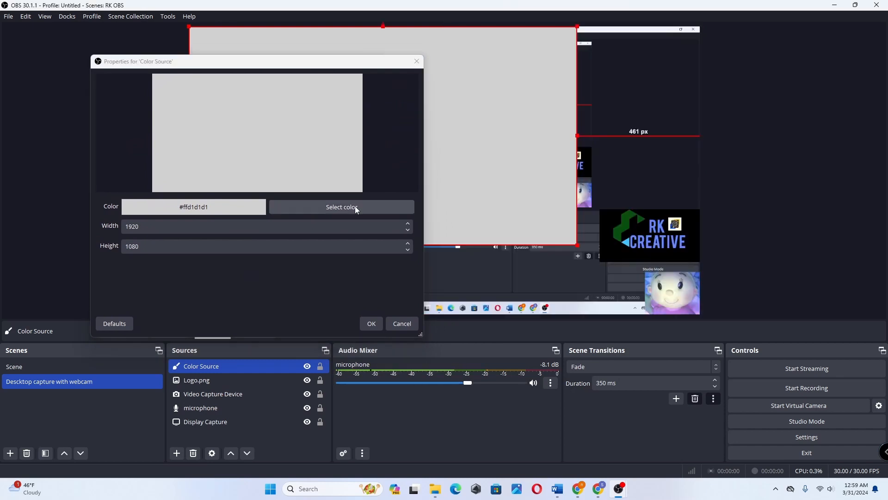
Set the Color Source's color to #648aff by sampling the blue of the logo text on the canvas
click(350, 206)
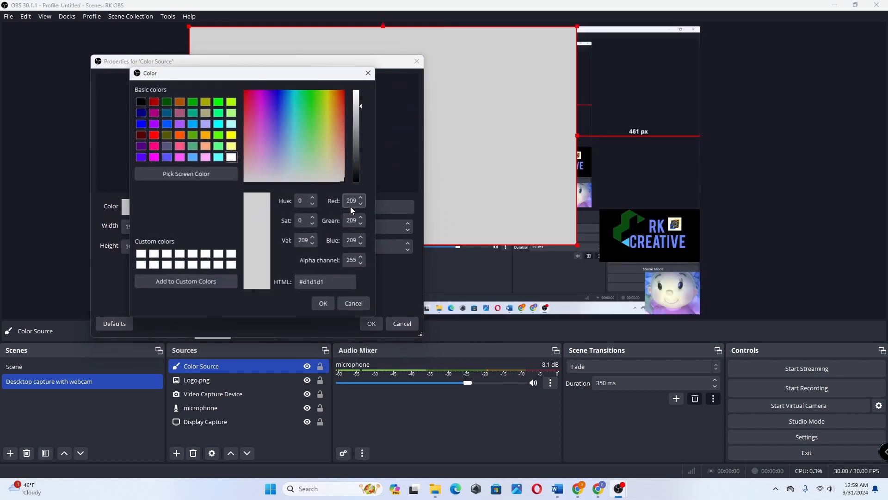
click(179, 175)
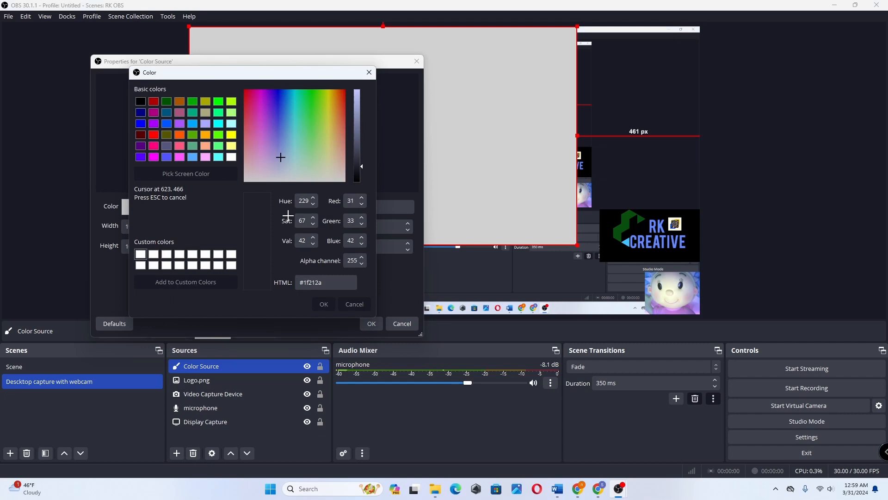
click(661, 231)
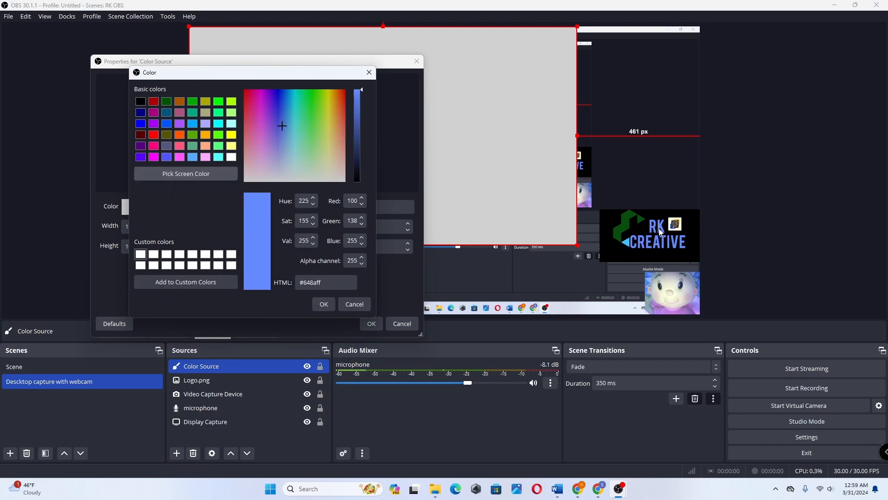
click(324, 303)
click(372, 324)
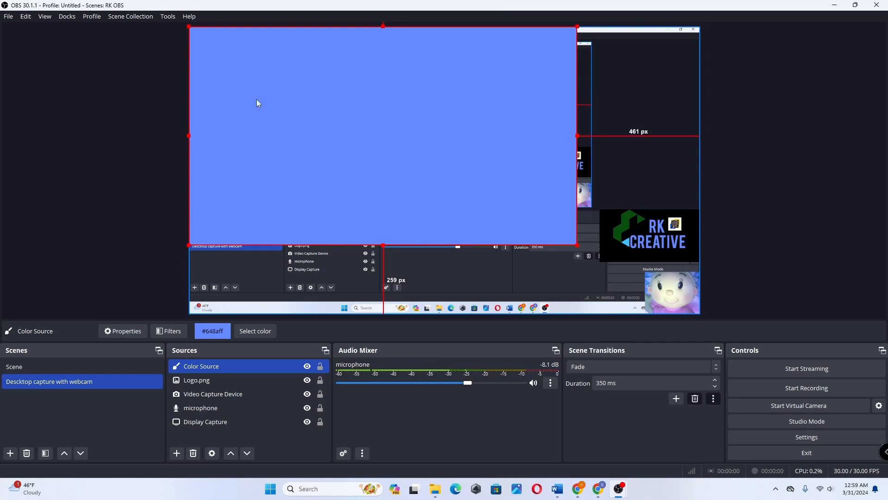
Shrink the blue Color Source to about webcam size and place it over the webcam overlay in the canvas's lower-right corner
drag(189, 27, 478, 188)
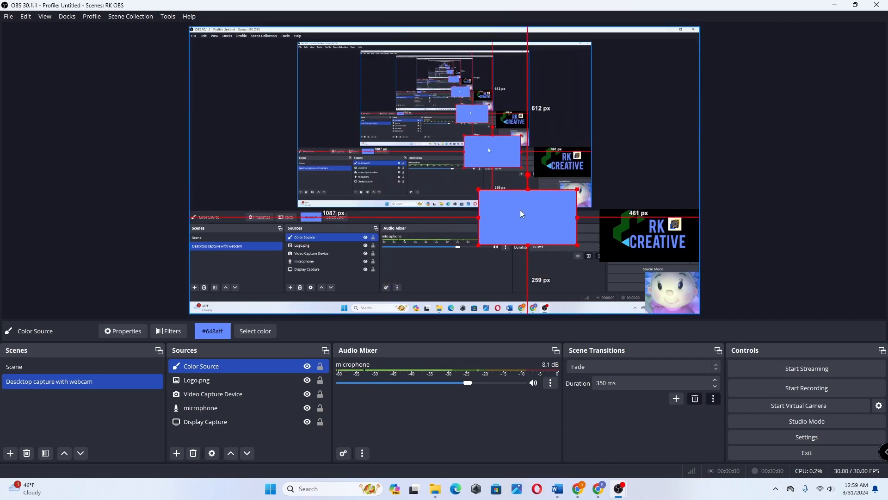
drag(520, 210, 640, 277)
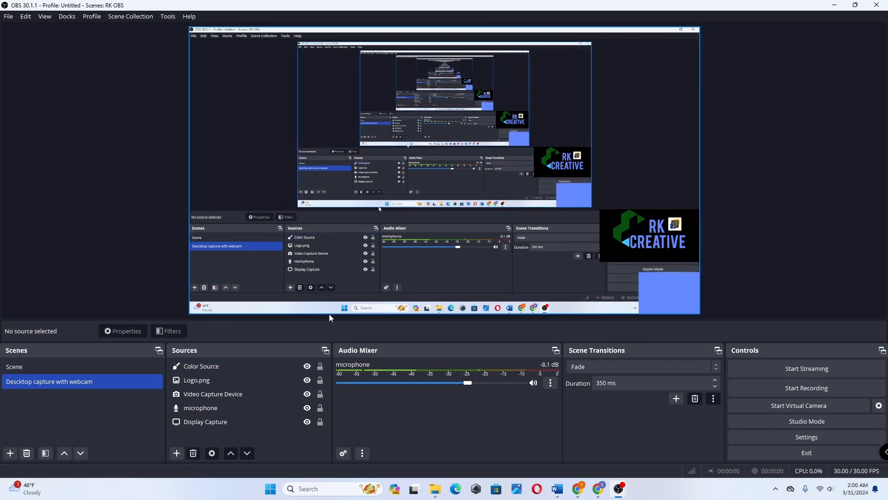
Examine the stacking order of the scene's sources and the canvas area each one occupies
click(262, 407)
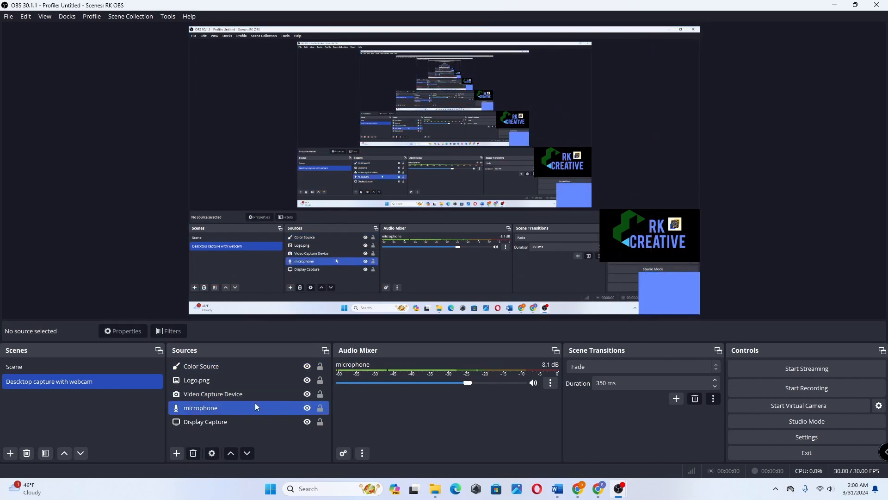
click(174, 445)
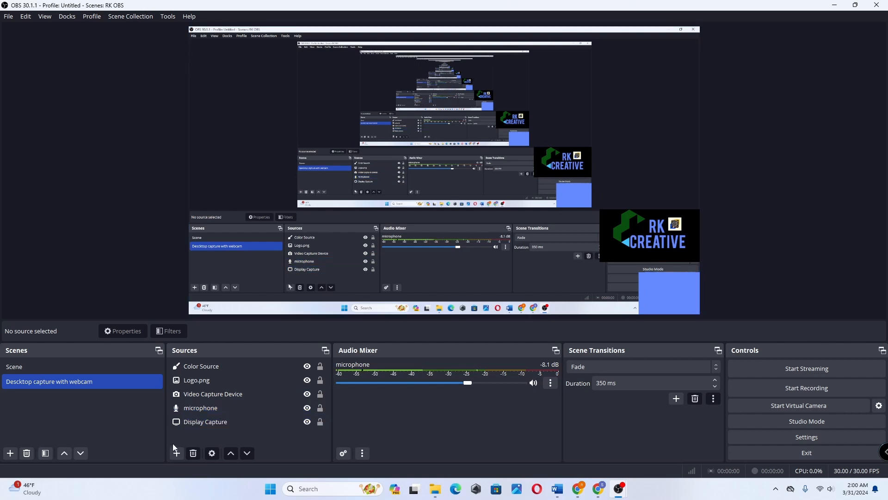
click(217, 408)
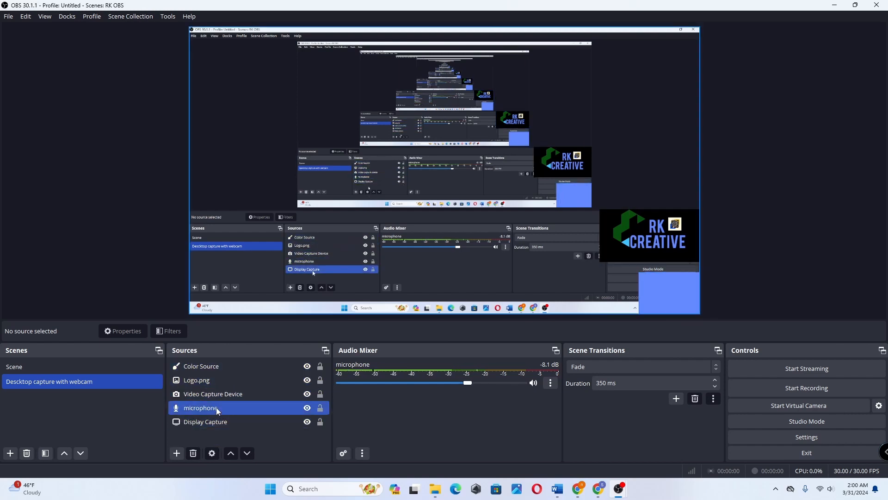
click(219, 394)
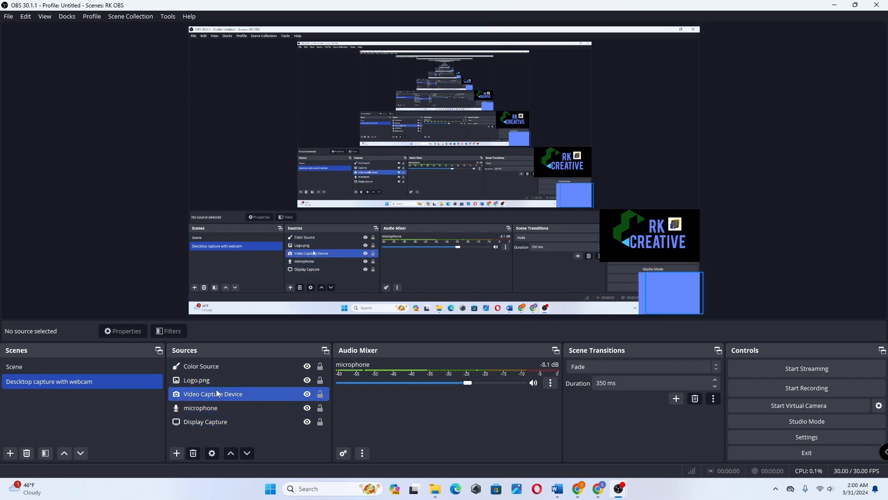
click(193, 381)
click(227, 366)
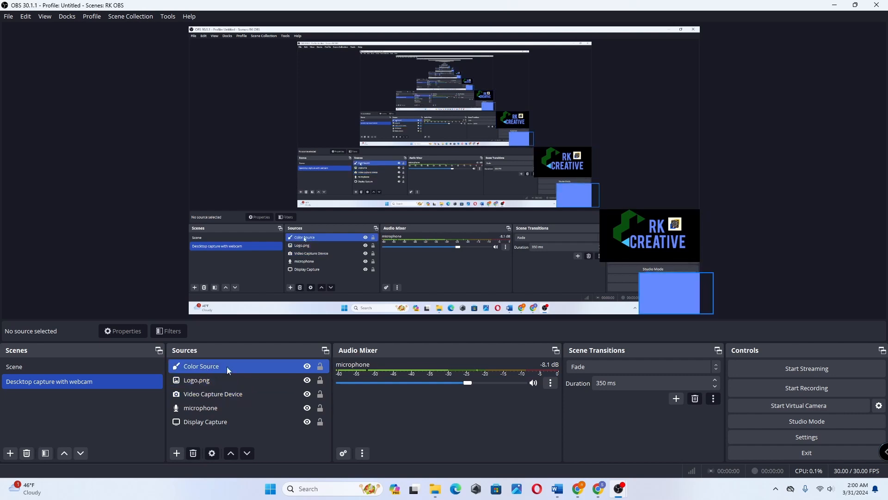
click(209, 421)
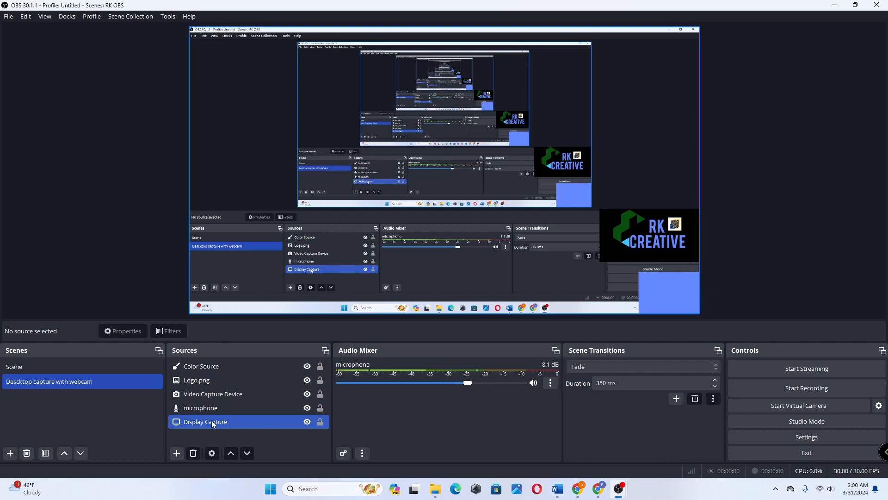
click(207, 408)
Place Color Source directly below Video Capture Device in the source order and extend it to start about 1689 px from the canvas's left edge
click(196, 368)
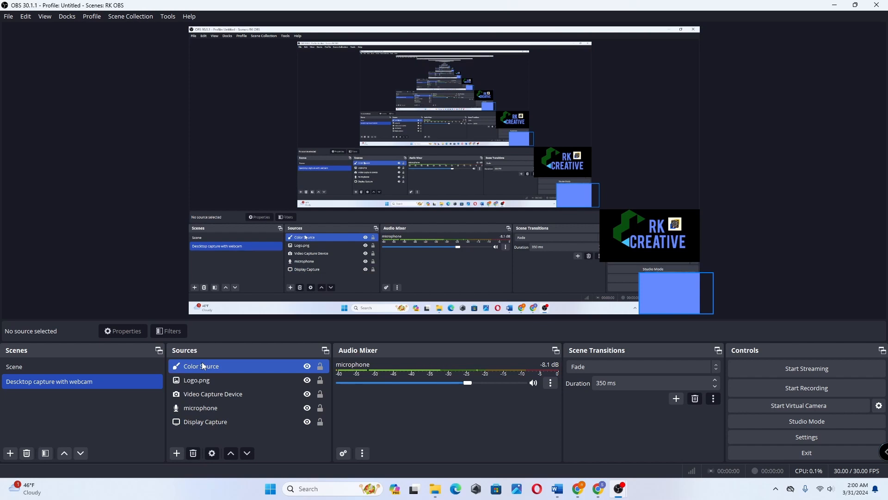
drag(203, 366, 217, 402)
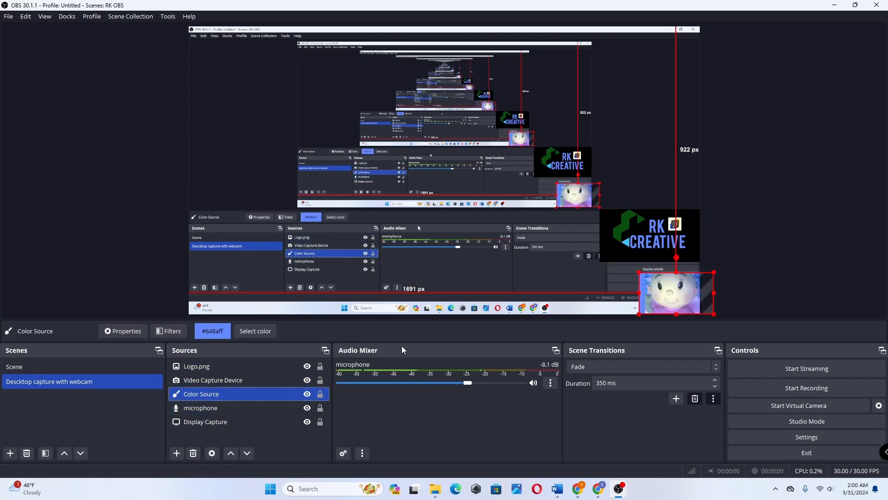
mouse_move(639, 292)
mouse_down()
mouse_move(630, 293)
mouse_move(638, 293)
mouse_up()
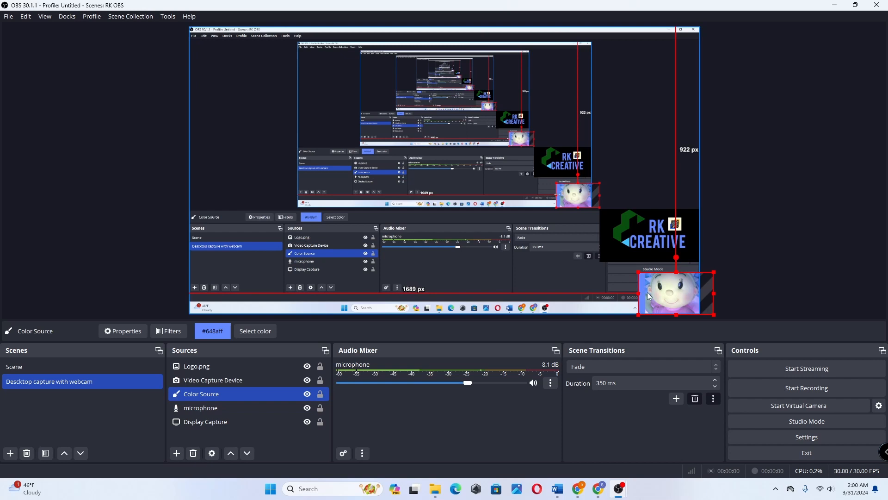
Move the webcam overlay to about 15 px from the canvas's right edge and extend it to start about 1680 px from the left edge
click(687, 292)
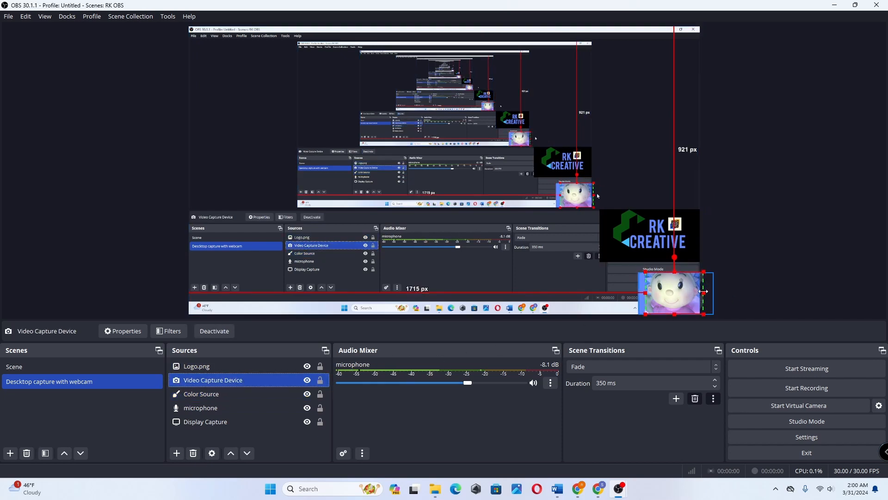
drag(691, 293, 680, 291)
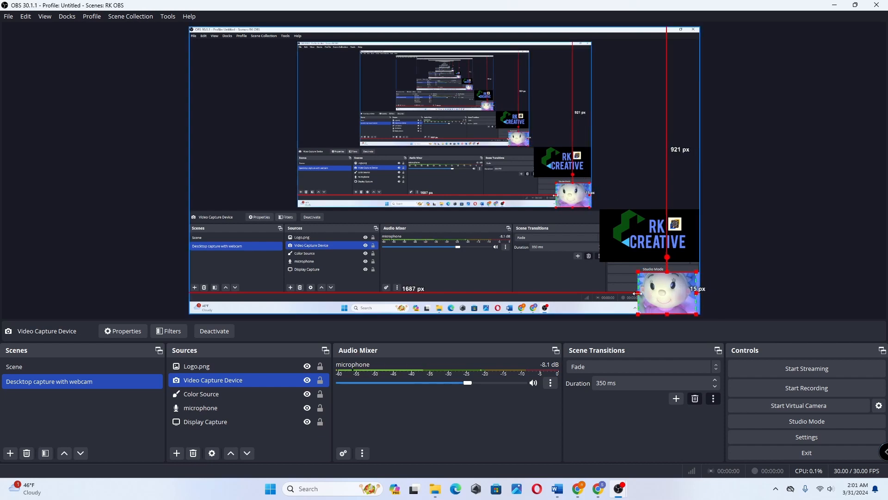
drag(637, 293, 635, 294)
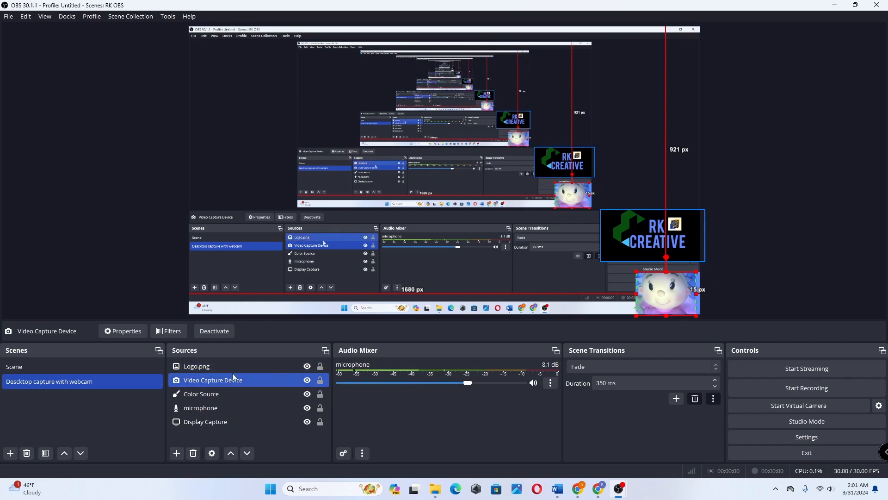
Enlarge the Color Source behind the webcam to start about 1616 px from the canvas's left edge and 851 px from its top edge
click(231, 394)
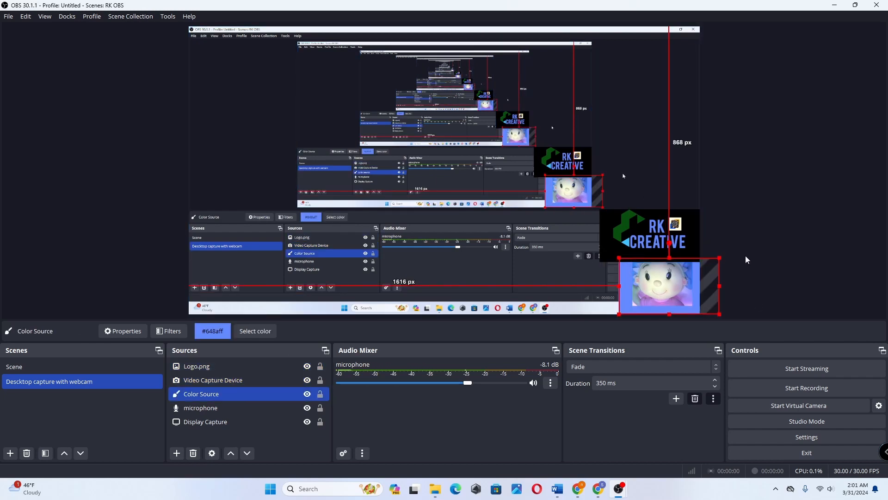
drag(670, 257, 670, 253)
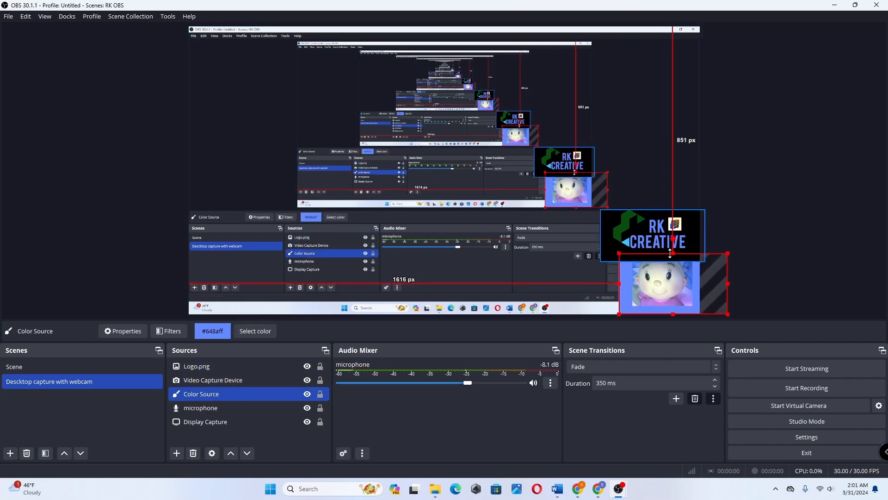
click(770, 249)
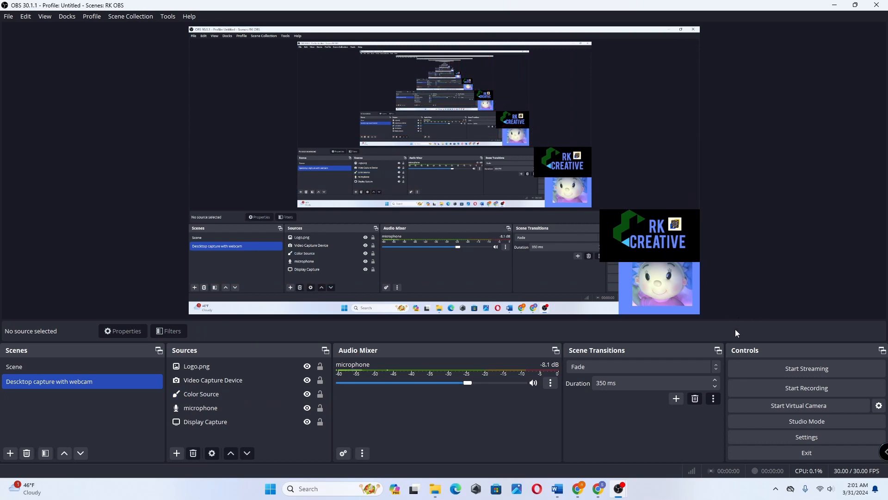
Shrink the Color Source frame to start about 1634 px from the canvas's left edge and 880 px from its top edge
click(634, 280)
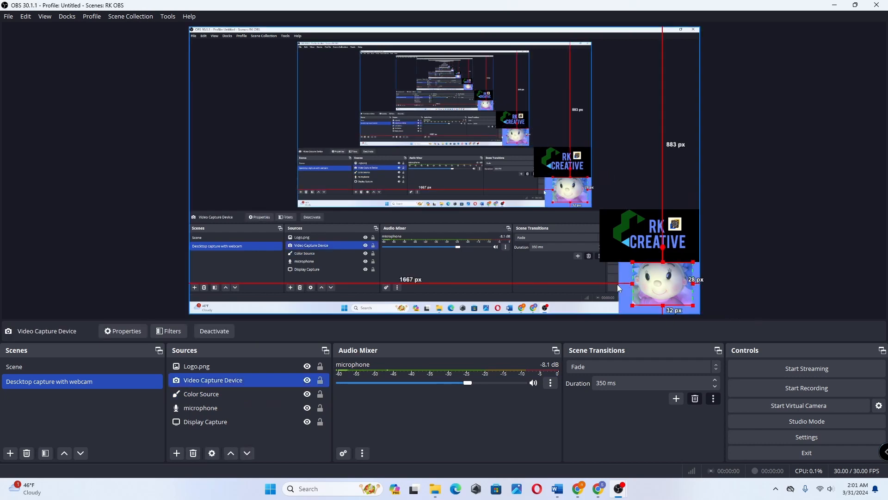
ctrl+click(239, 392)
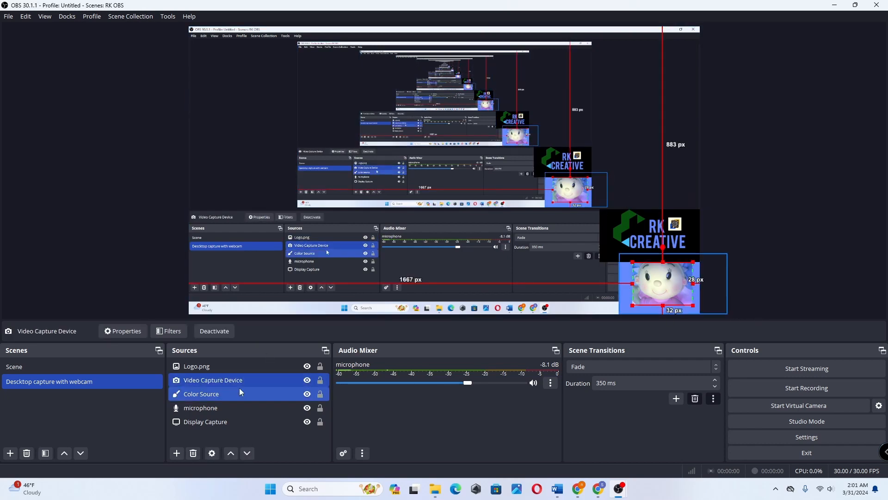
click(240, 395)
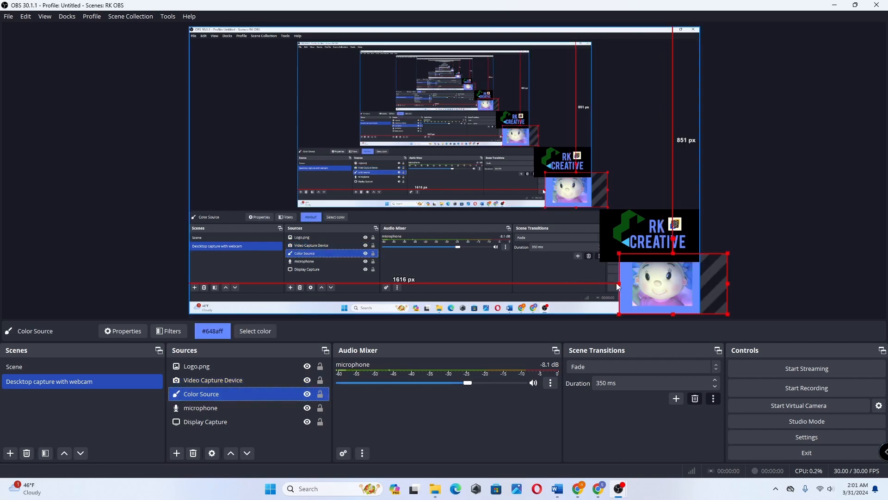
drag(620, 284, 623, 284)
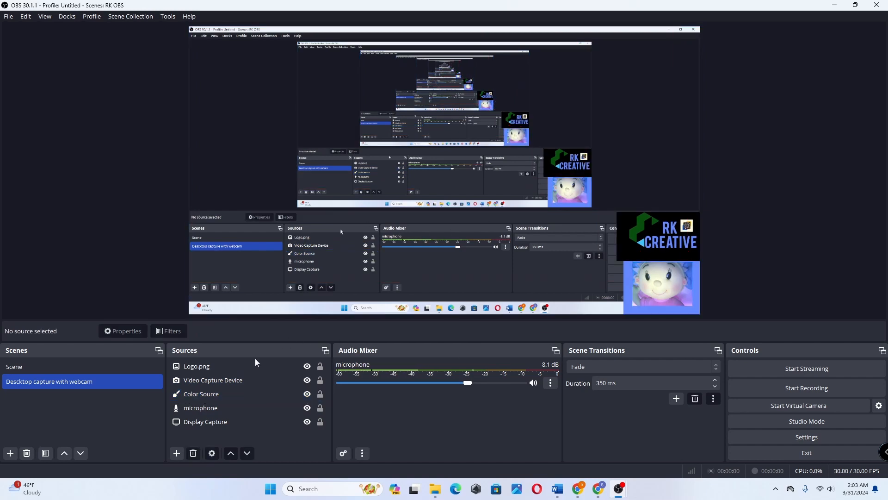
Hide Video Capture Device, Color Source and Logo.png in the scene, and show all three again
click(252, 383)
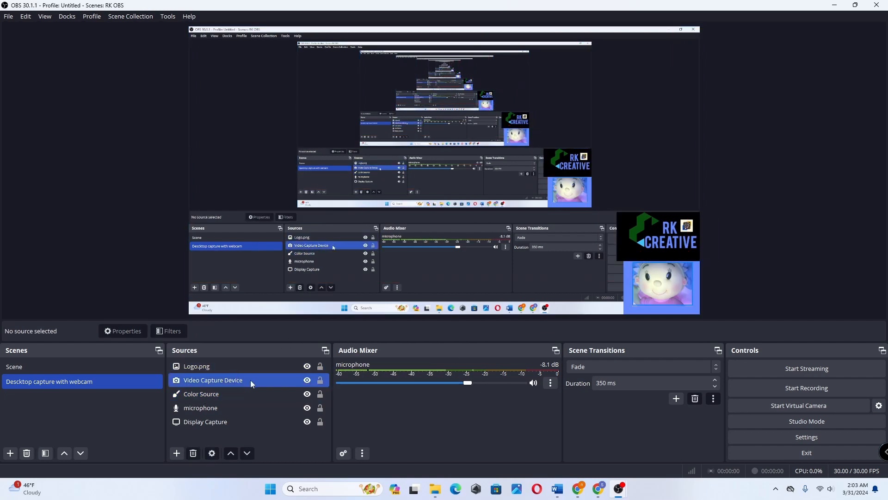
click(307, 381)
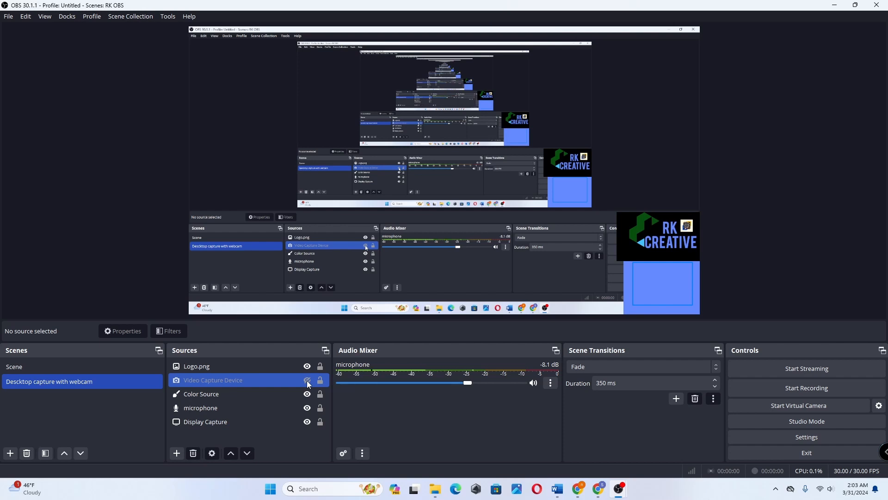
click(308, 396)
click(307, 395)
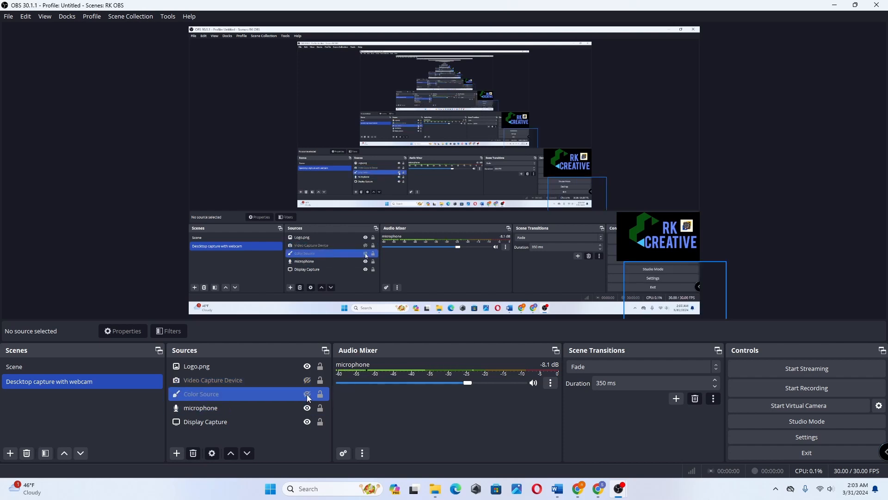
click(309, 367)
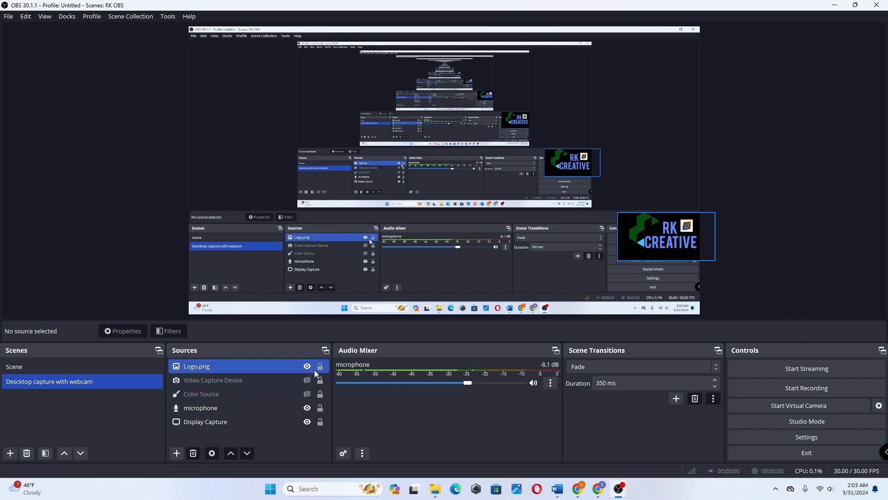
click(309, 367)
click(307, 367)
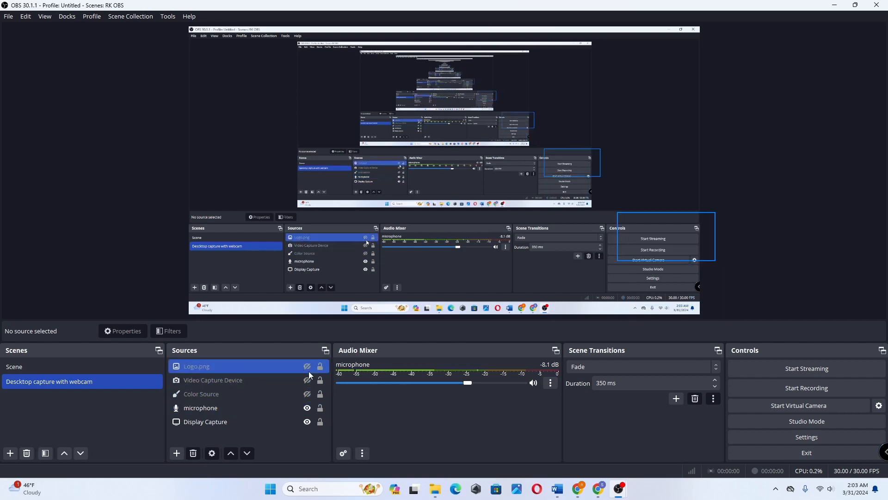
click(307, 380)
click(308, 394)
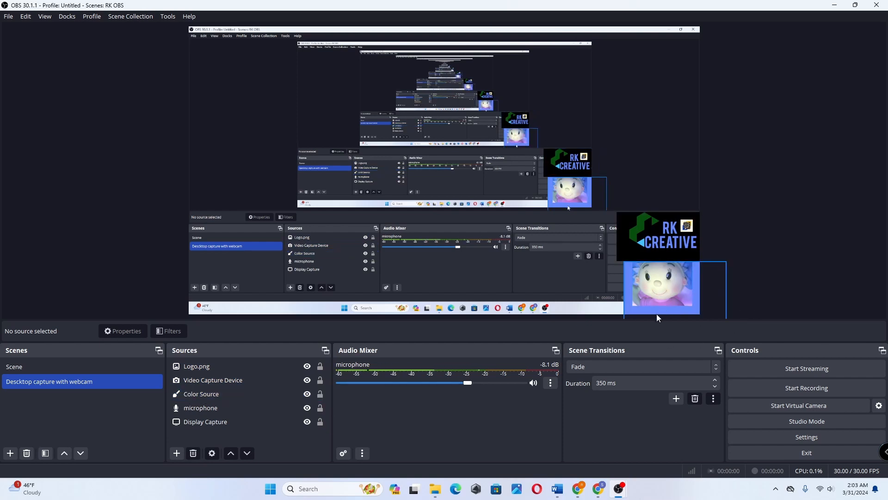
Lock Logo.png, Video Capture Device and Color Source, and nudge the unlocked Display Capture on the canvas
click(322, 367)
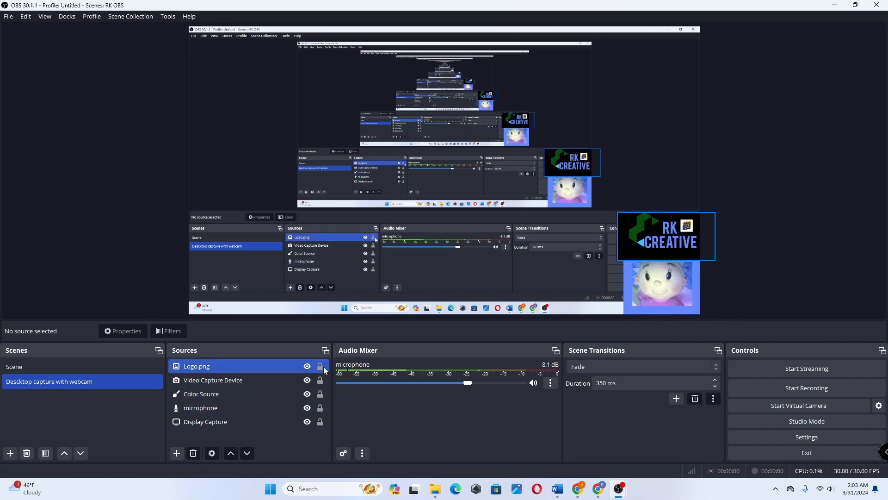
click(323, 383)
click(325, 394)
ctrl+click(323, 405)
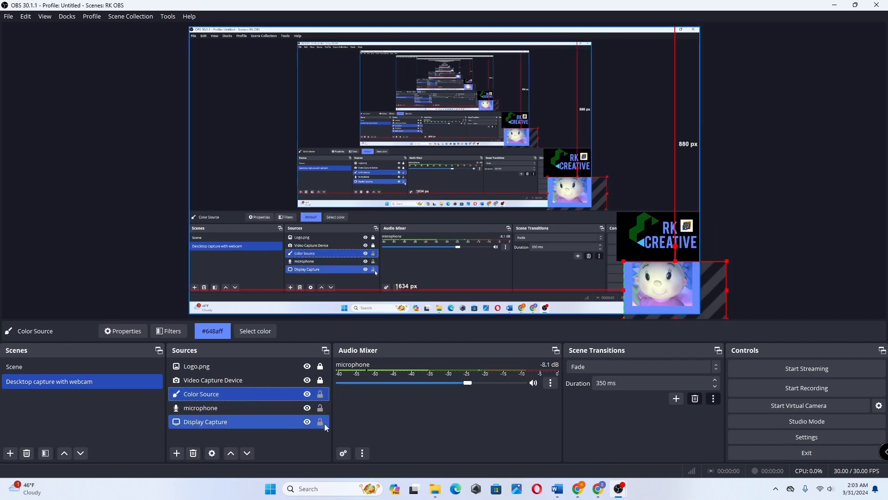
click(320, 394)
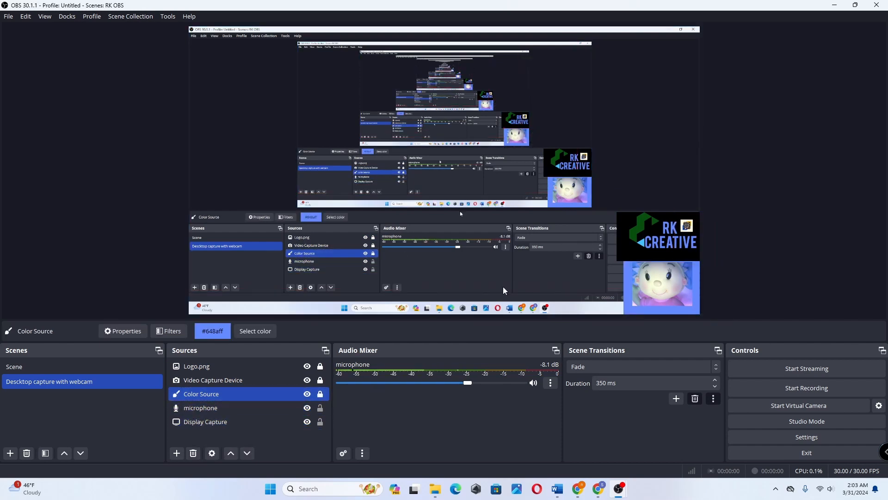
mouse_move(638, 153)
mouse_down()
mouse_move(622, 150)
mouse_move(634, 152)
mouse_up()
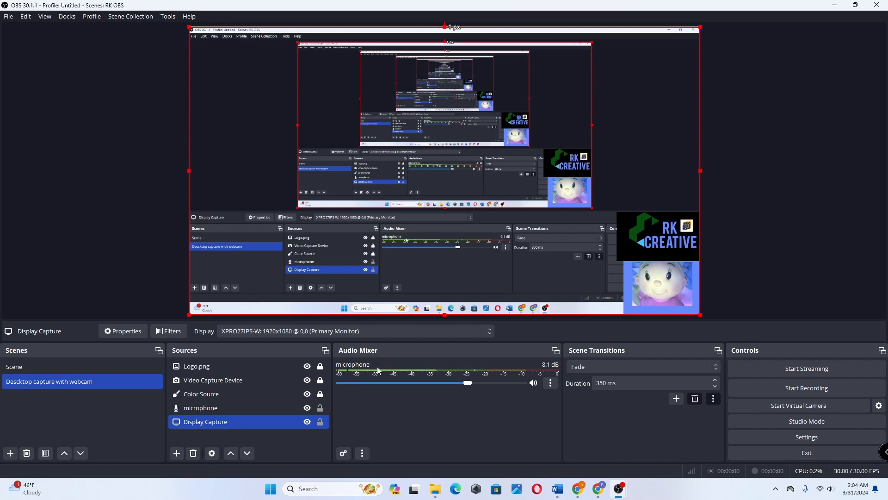
Group Logo.png, Video Capture Device, Color Source and Display Capture as "logo and video", and hide and show the group
right_click(234, 370)
click(278, 38)
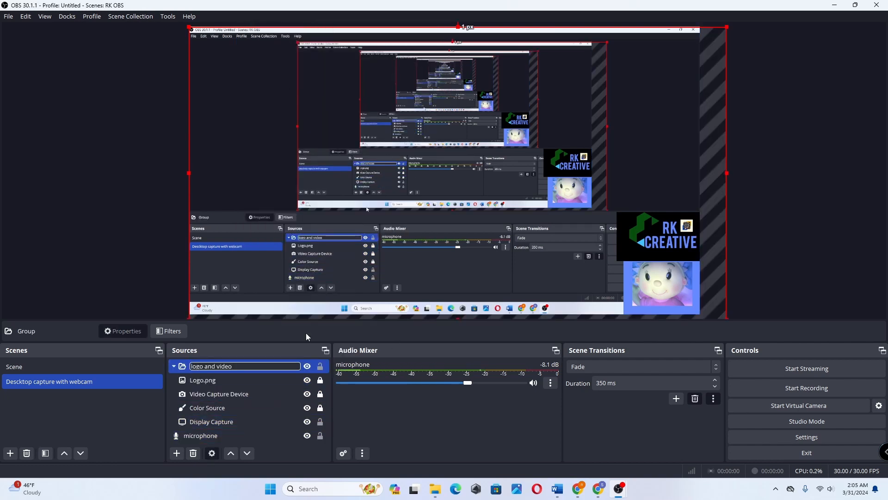
key(Return)
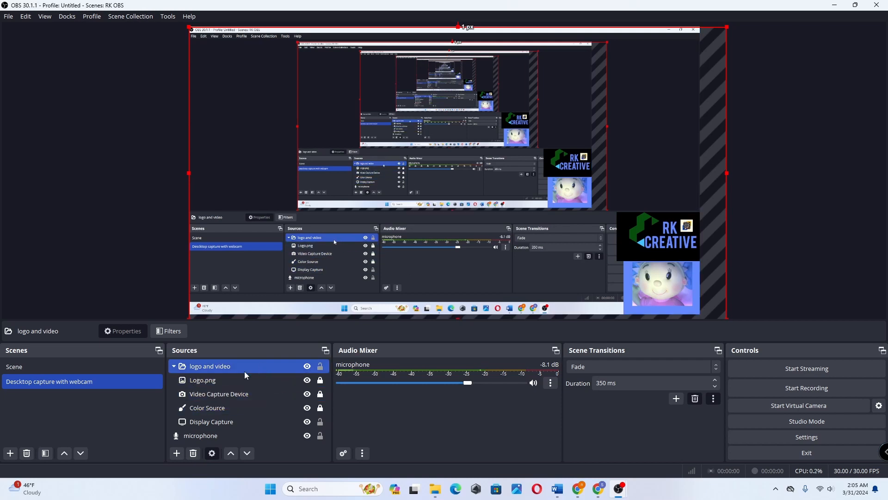
click(174, 366)
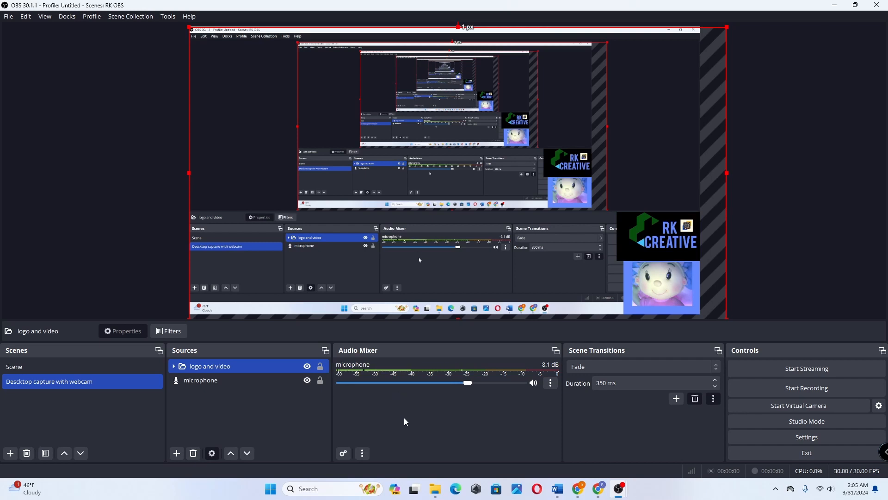
click(308, 366)
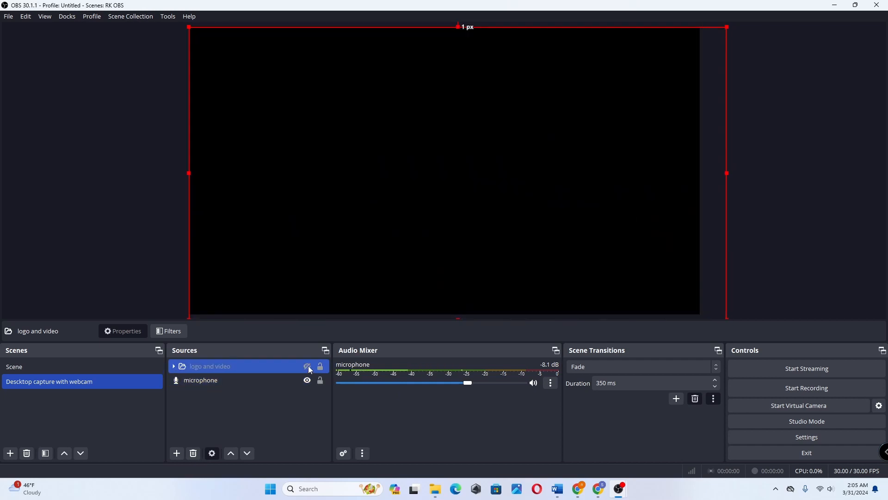
click(309, 366)
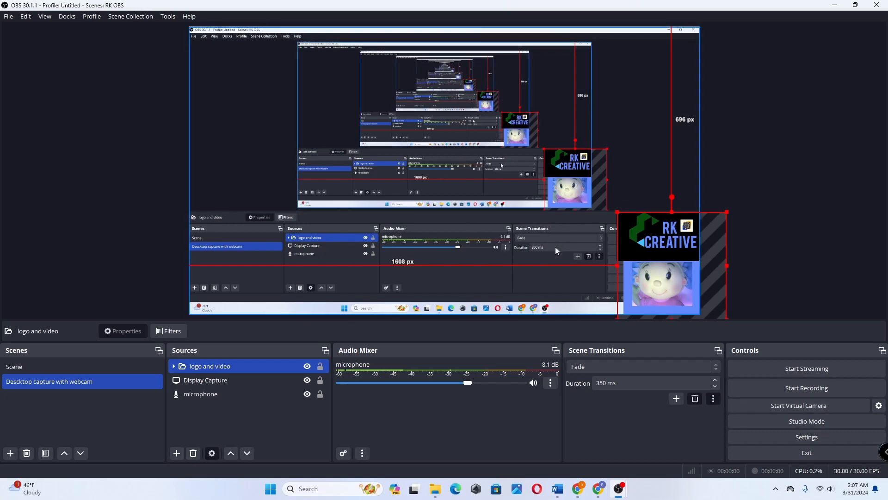
Switch back and forth between Scene and "Descktop capture with webcam" to compare their sources with the Fade transition
ctrl+click(249, 393)
ctrl+click(101, 367)
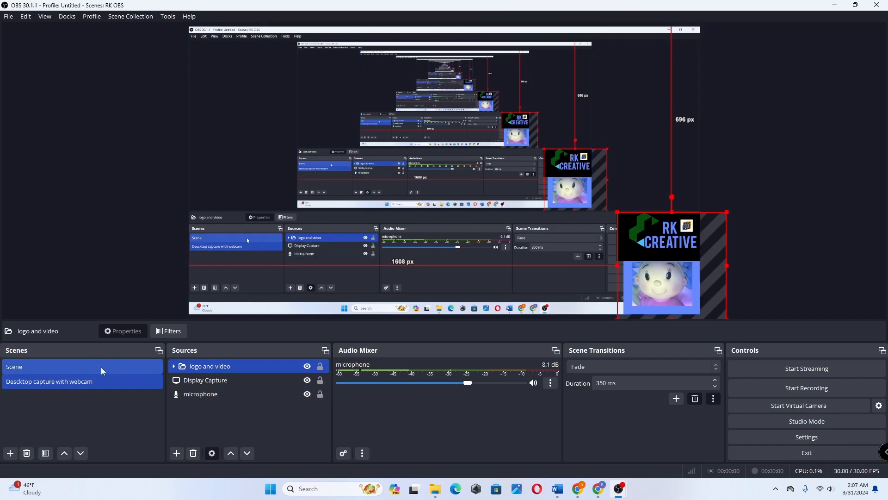
click(101, 367)
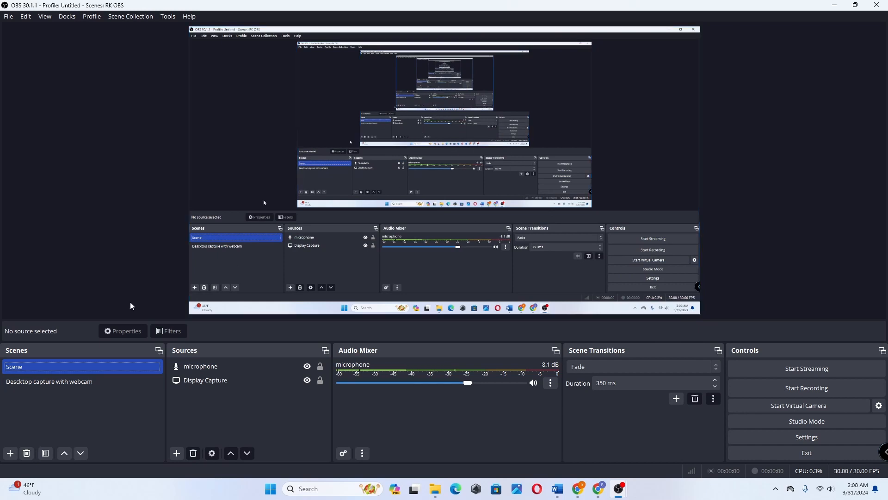
click(51, 381)
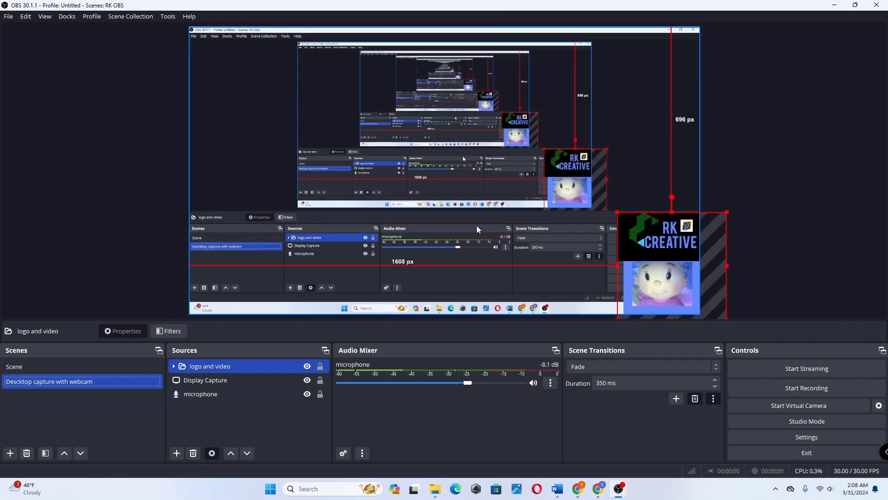
click(86, 367)
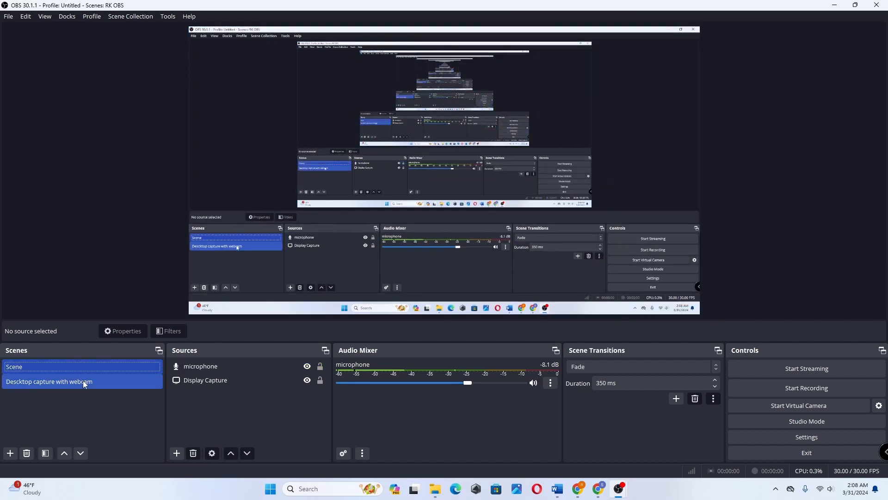
click(82, 380)
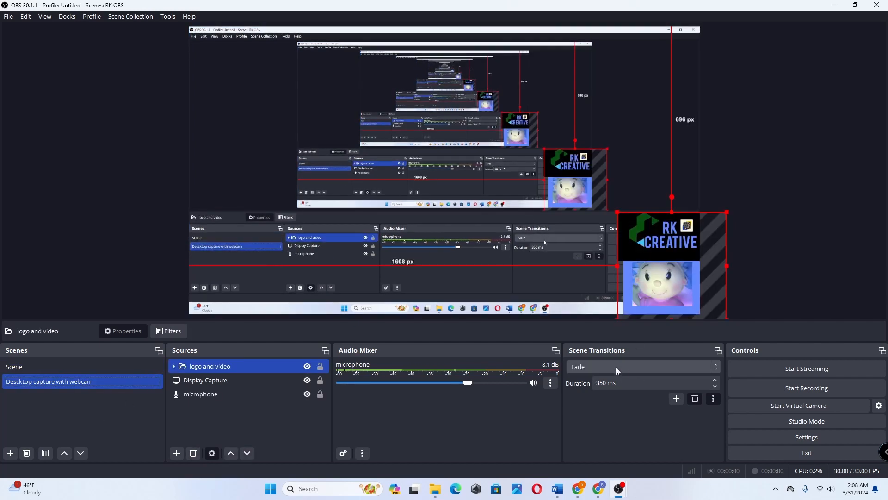
Add a Swipe scene transition, keeping the name Swipe and the Left direction
click(682, 365)
click(676, 399)
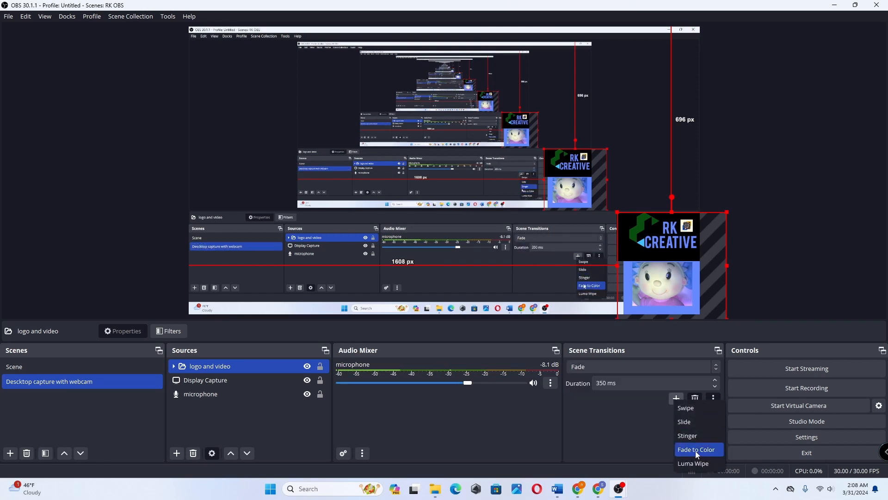
click(687, 408)
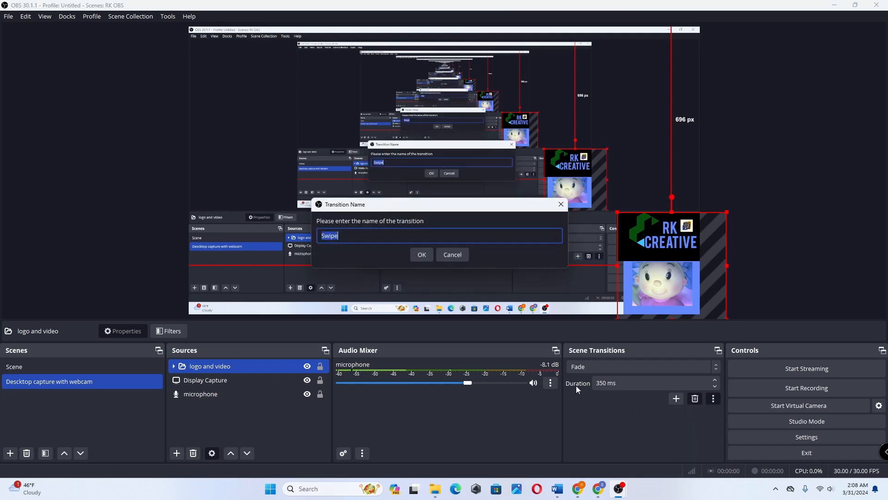
click(419, 255)
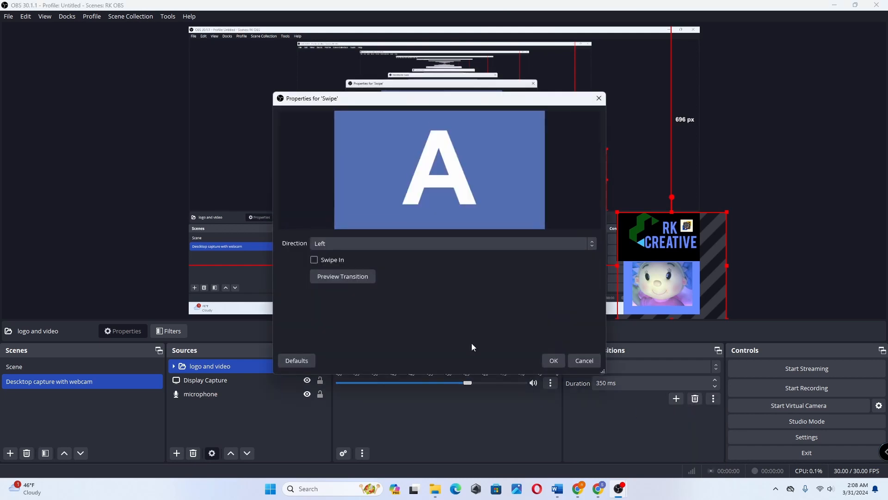
click(554, 361)
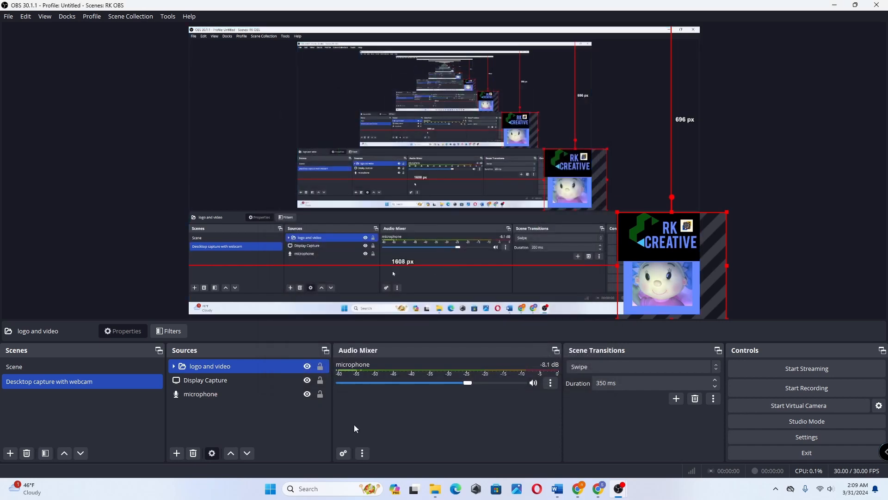
Switch to Scene and back to "Descktop capture with webcam" to check the Swipe transition, and view the other transition types
click(70, 368)
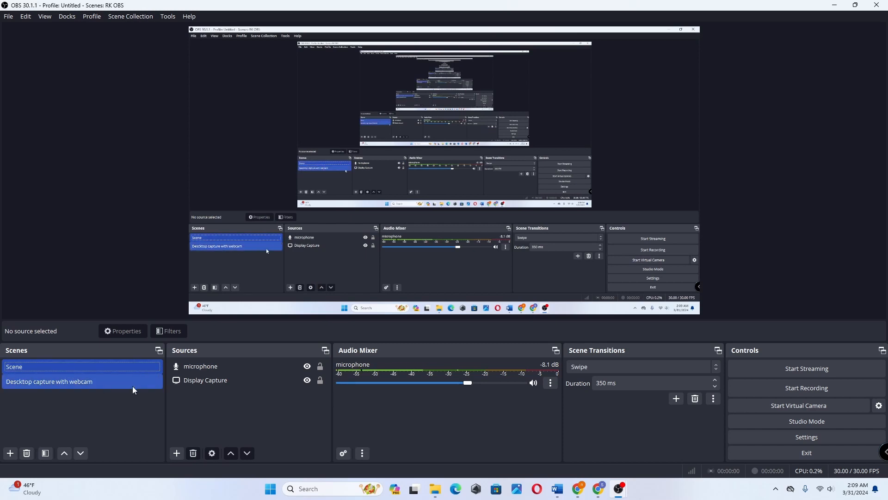
click(90, 381)
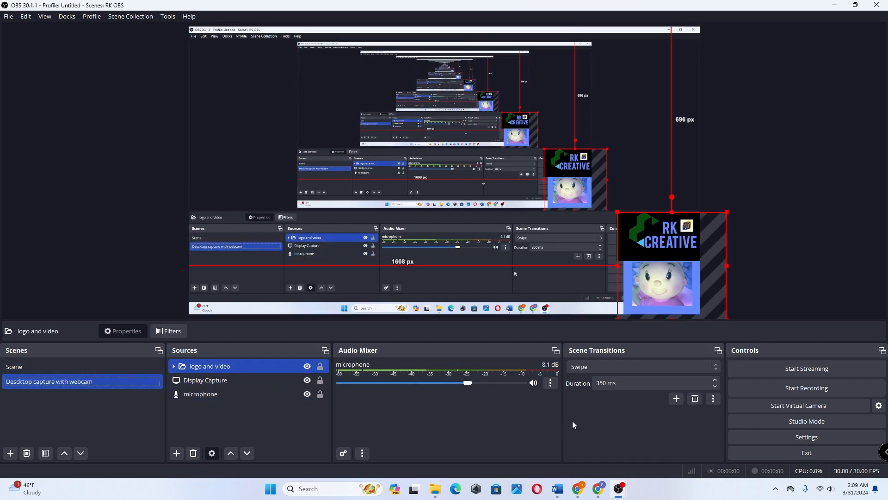
click(678, 399)
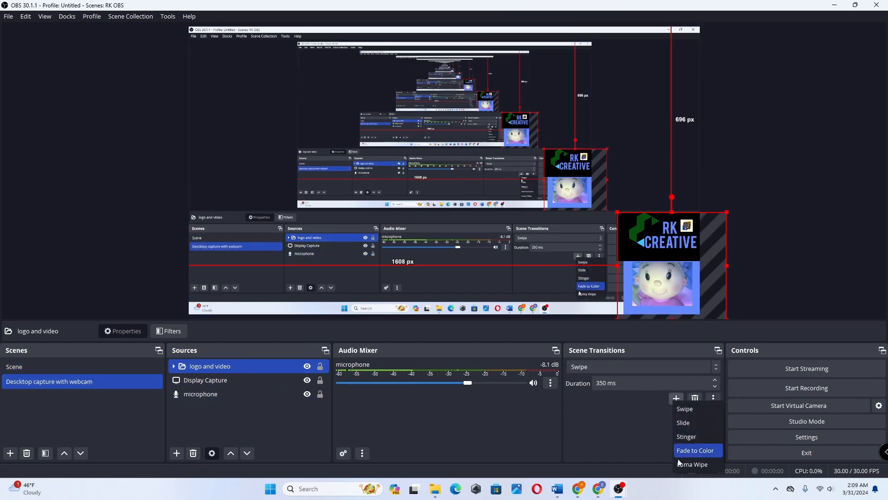
click(648, 429)
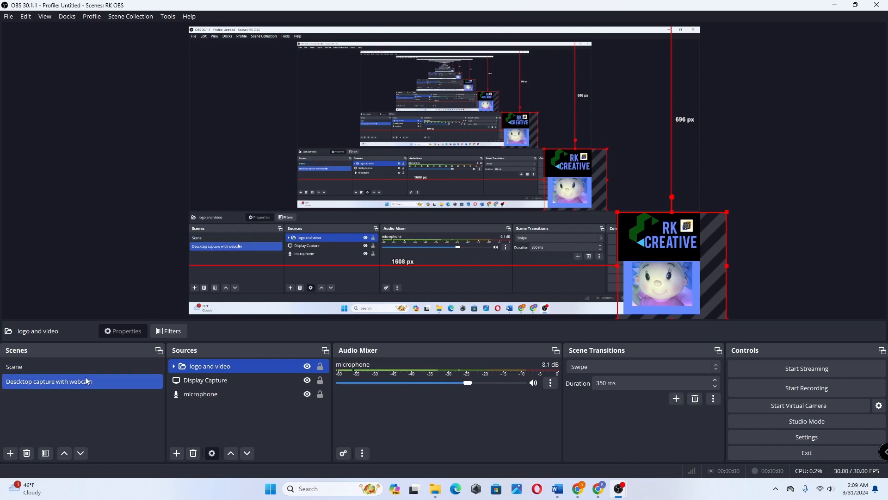
Examine the Switch to scene hotkey for Scene in the hotkey settings and accept the settings
click(9, 16)
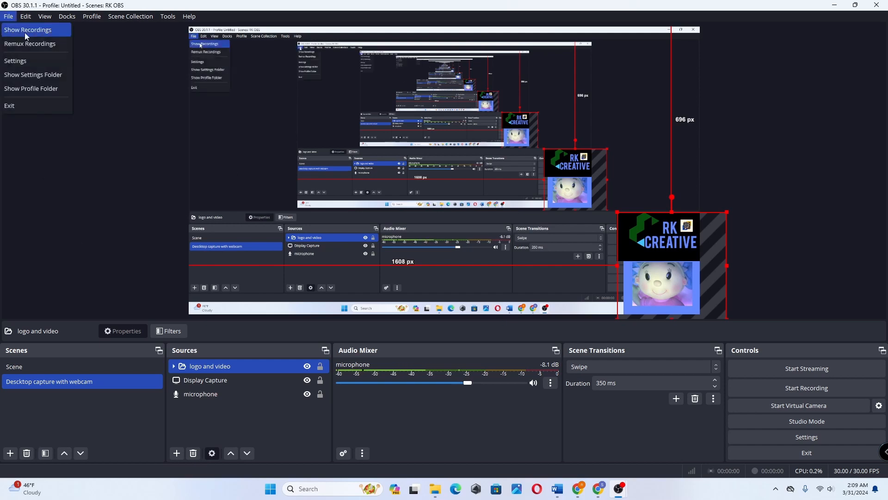
click(41, 62)
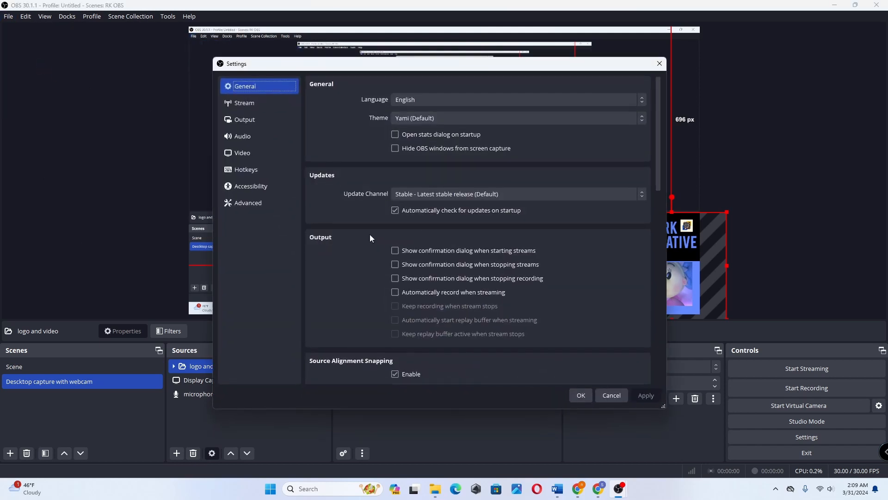
click(248, 169)
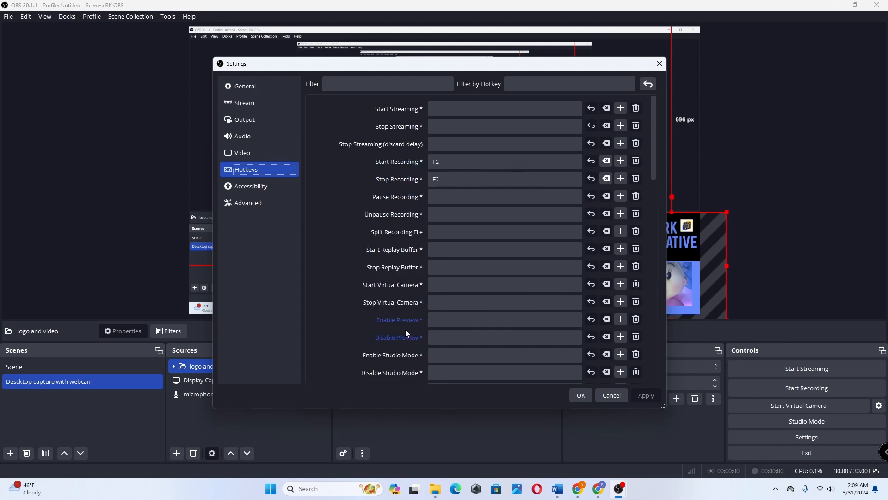
scroll(407, 323, down, 15)
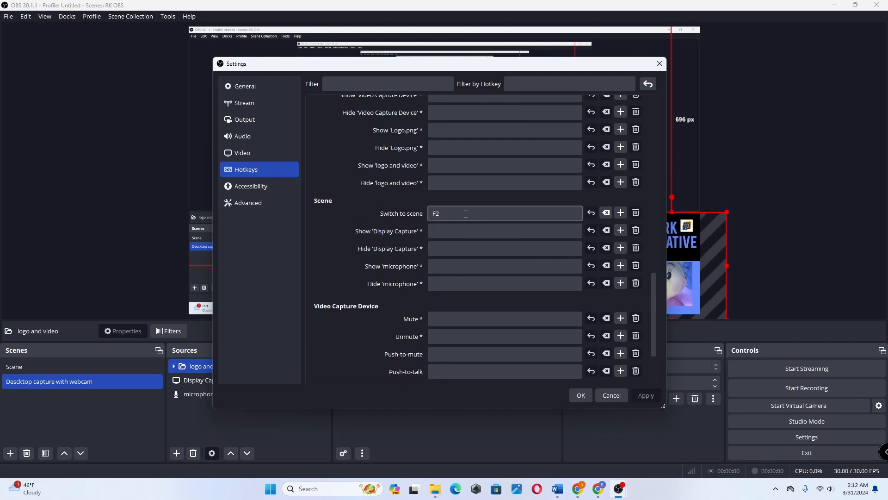
click(581, 396)
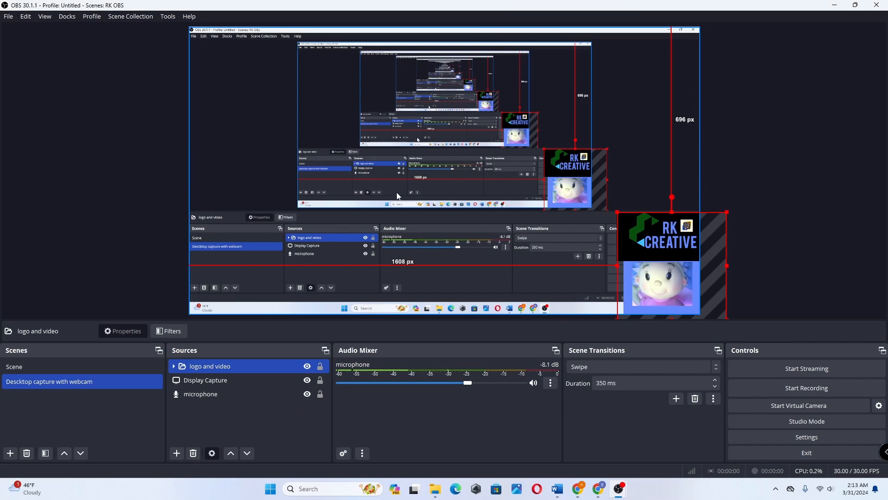
Test the scene hotkeys by switching repeatedly between Scene and "Descktop capture with webcam"
key(1)
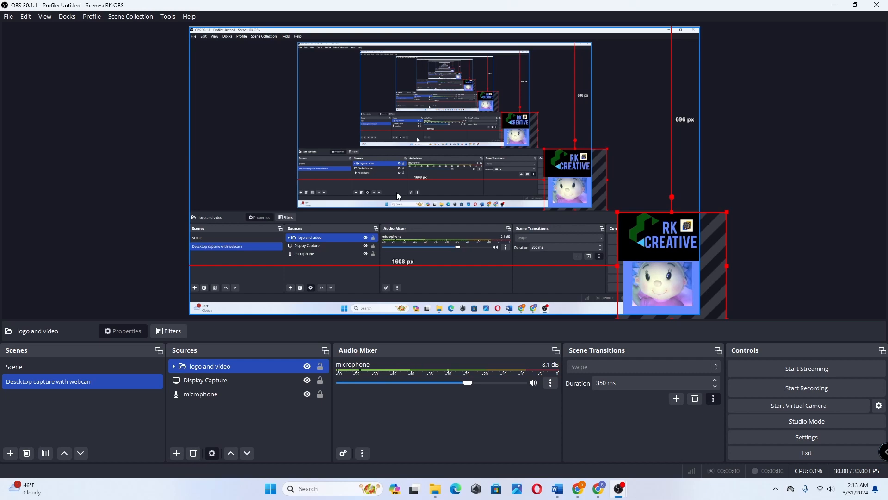
key(1)
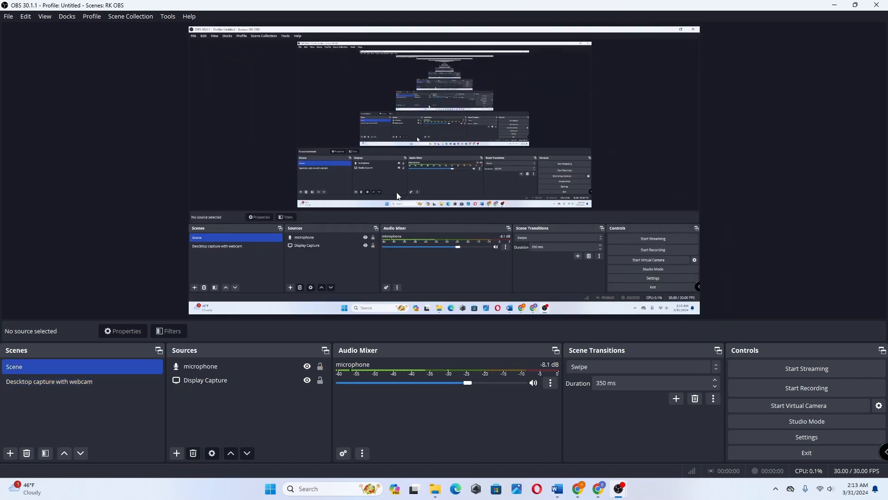
key(2)
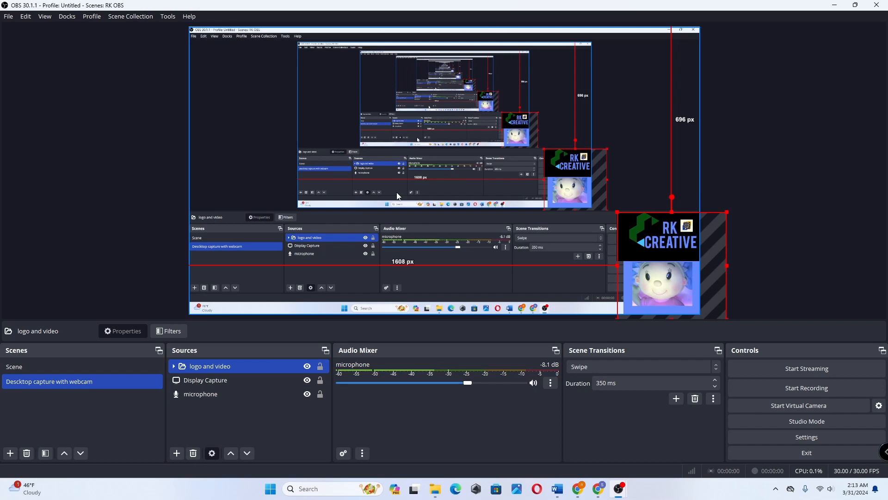
key(1)
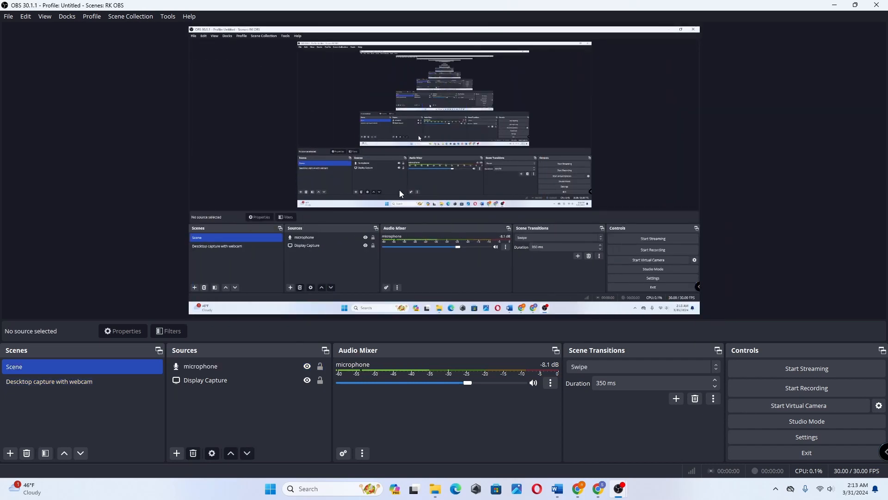
key(2)
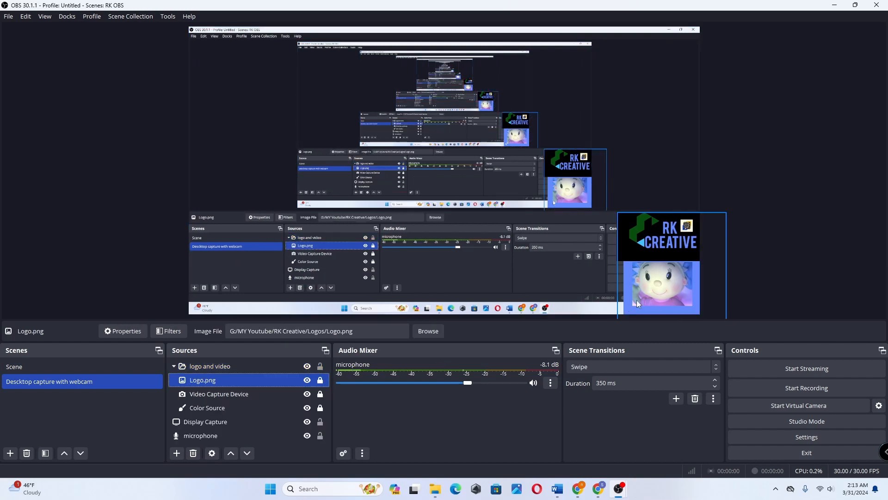
Open the filters of Video Capture Device and examine the available audio/video and effect filters
click(643, 295)
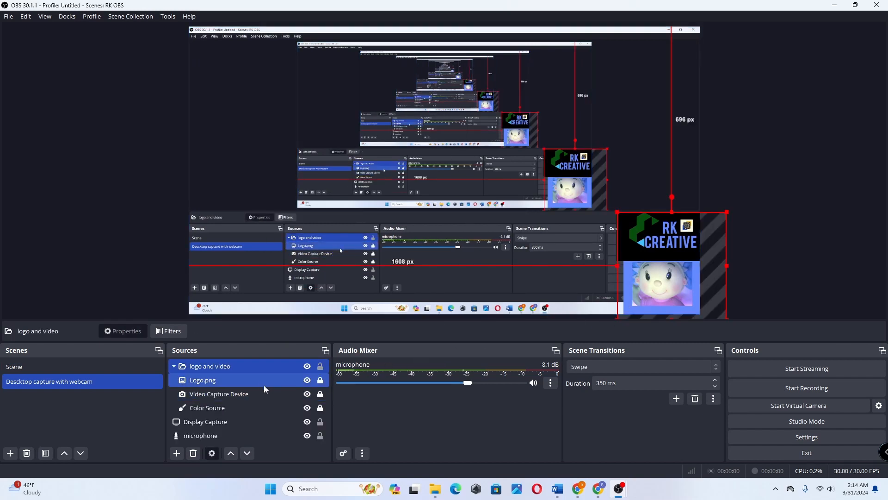
click(240, 395)
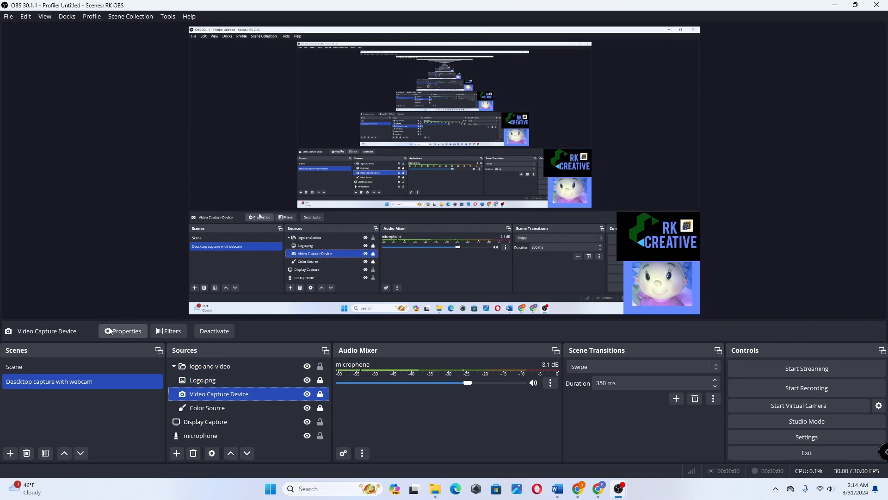
click(170, 331)
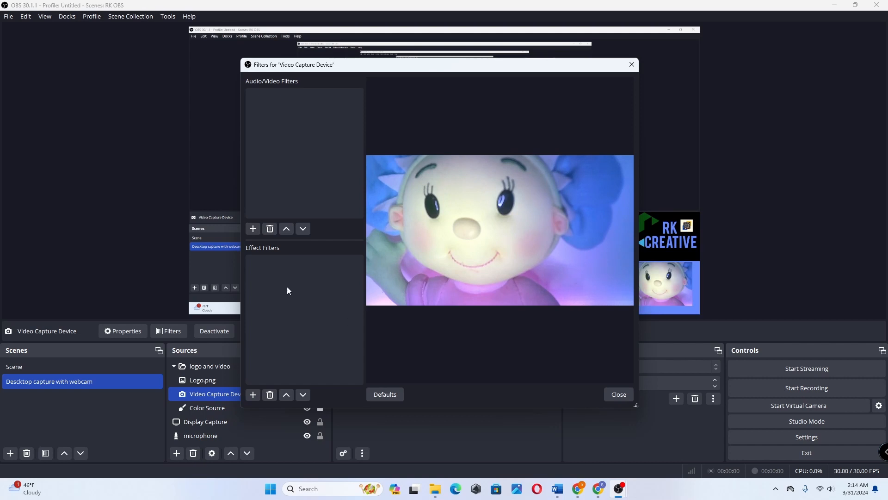
click(254, 228)
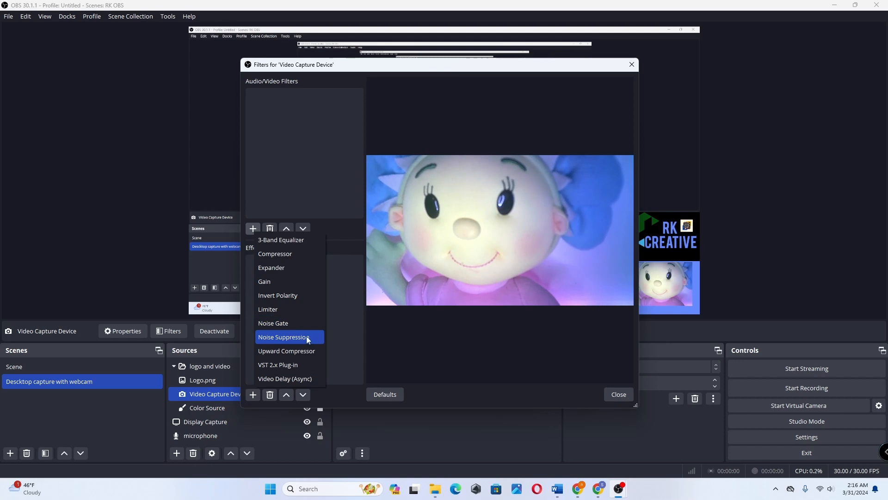
click(365, 155)
click(254, 393)
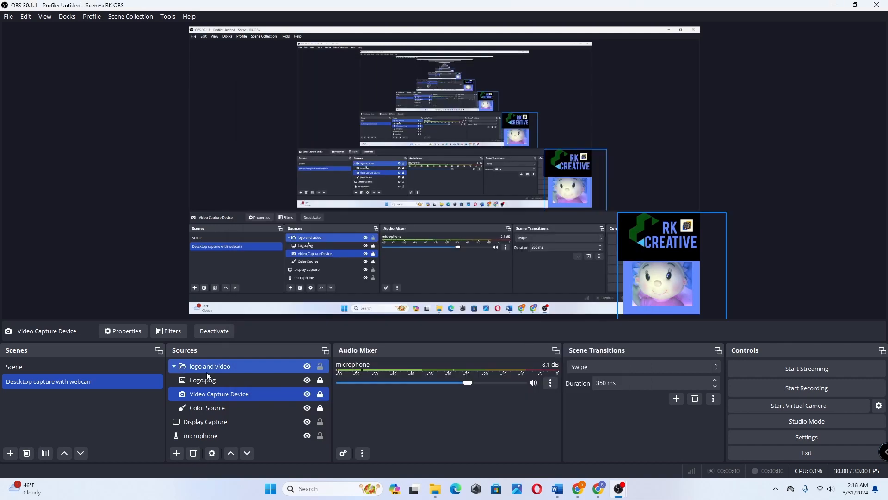
Select Video Capture Device together with Color Source, and then the whole "logo and video" group instead
click(215, 394)
ctrl+click(209, 407)
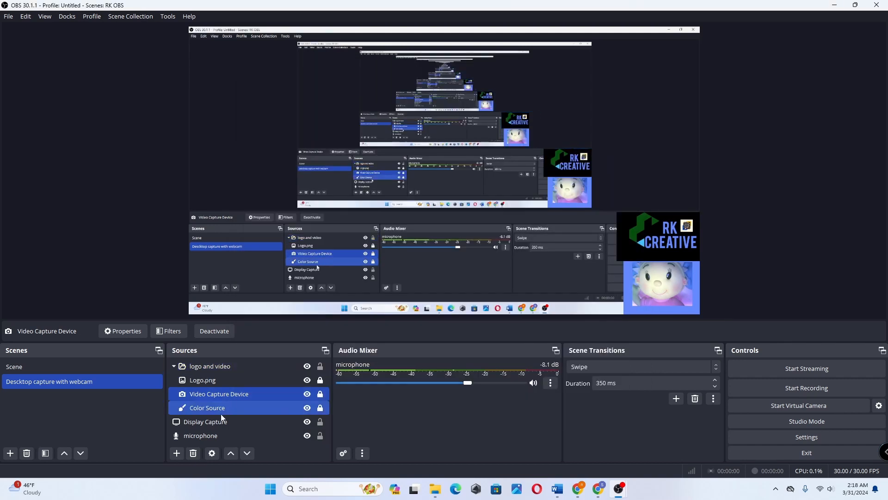
click(178, 364)
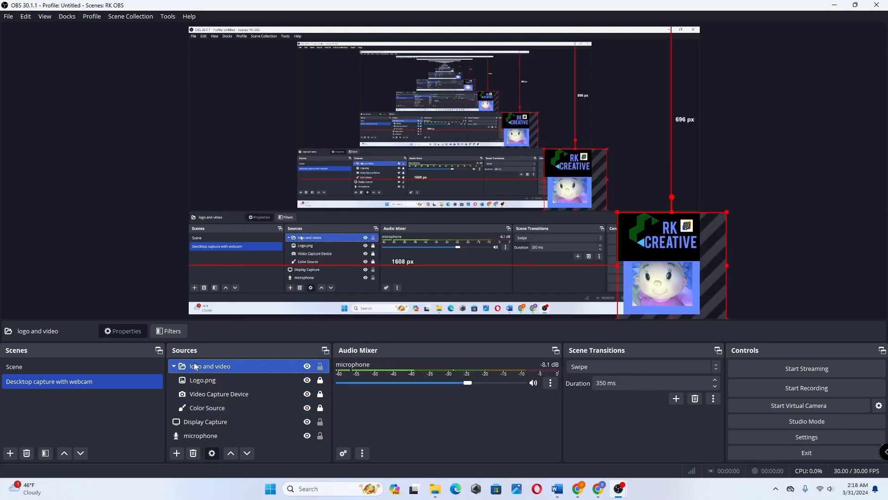
Center the "logo and video" group on the canvas and move it back to the lower-right corner, about 693 px below the upper edge
right_click(200, 366)
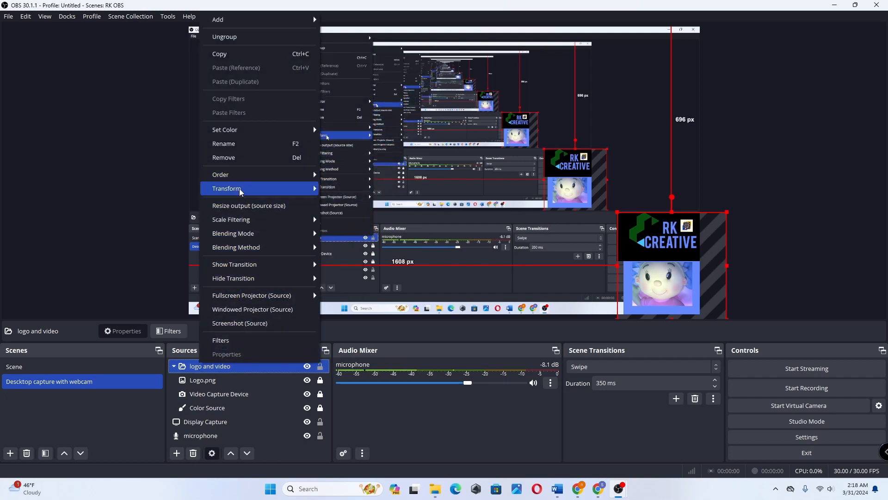
mouse_move(240, 191)
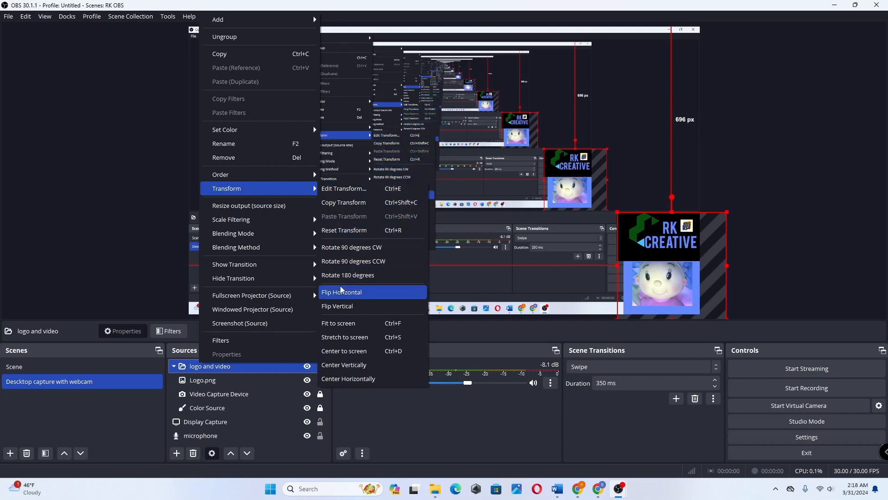
click(373, 352)
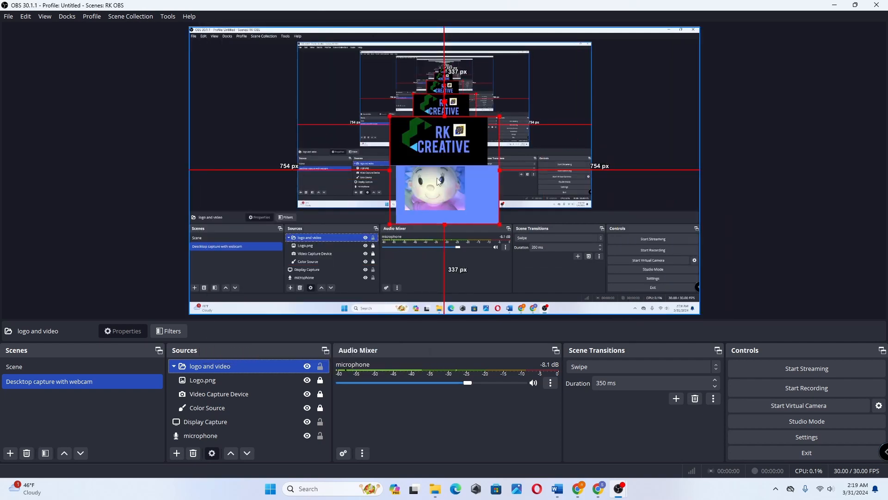
drag(438, 181, 646, 229)
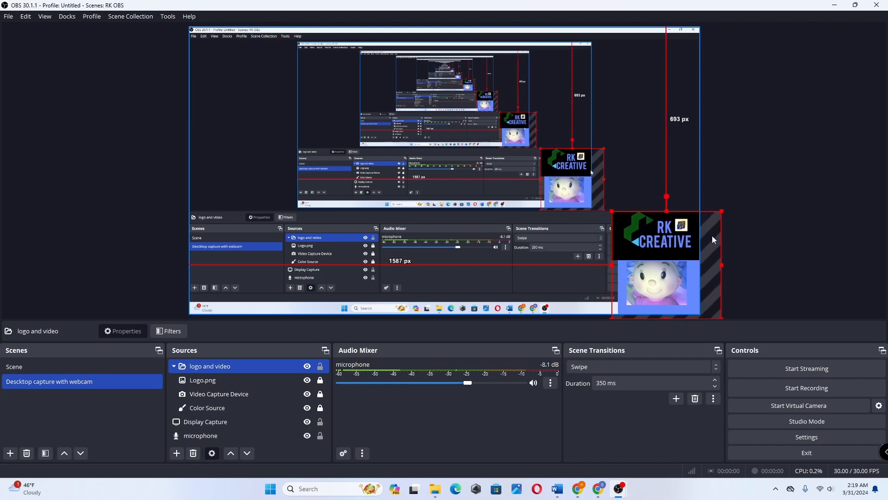
click(783, 170)
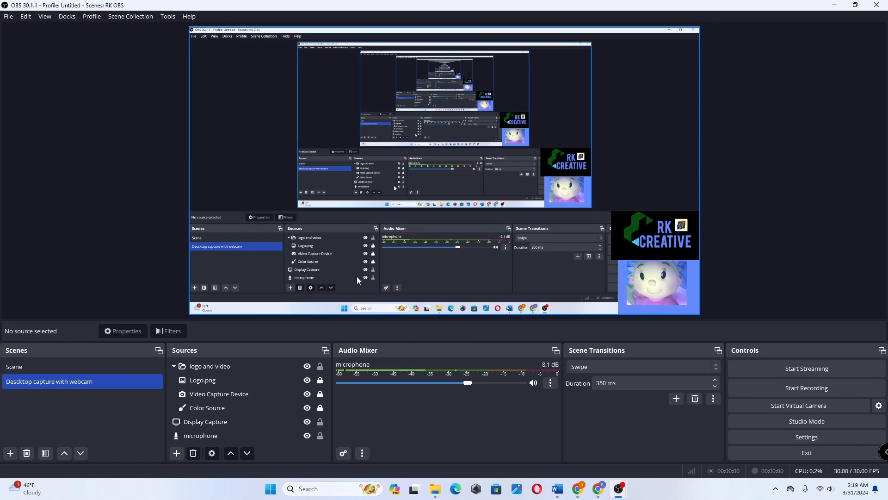
Float the Controls and Scenes docks and rearrange the Scene Transitions, Audio Mixer and Sources docks
drag(795, 351, 762, 106)
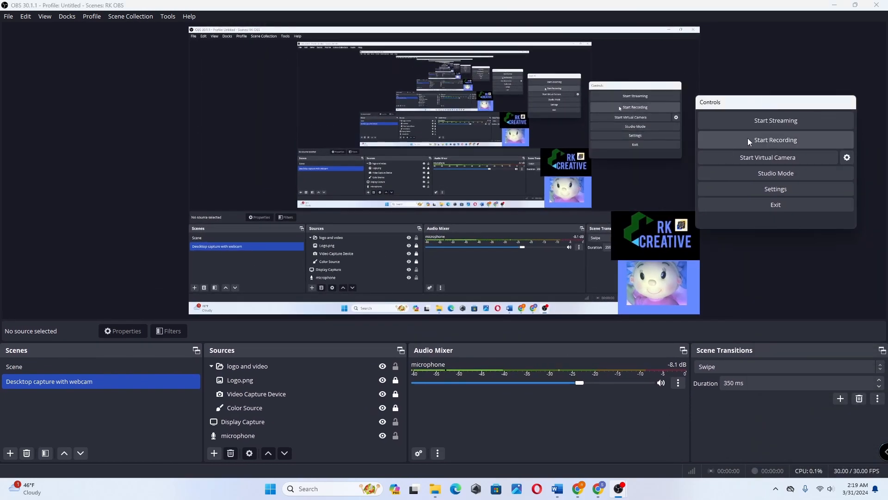
click(249, 394)
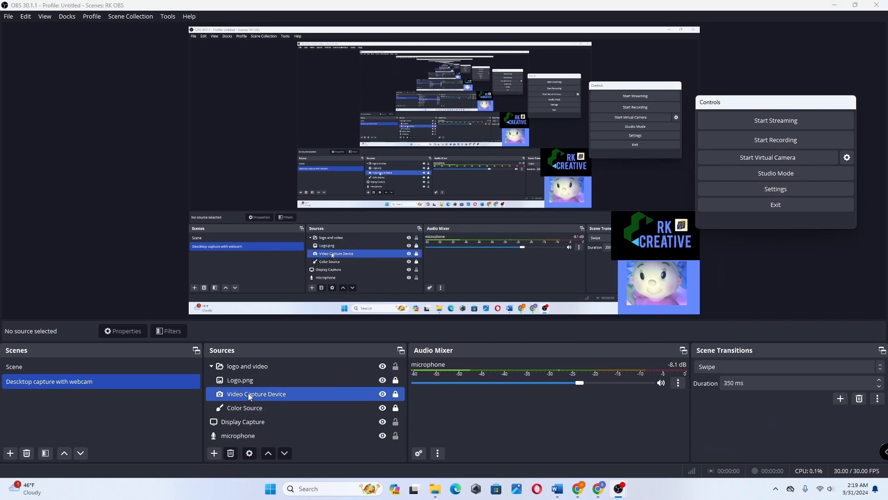
click(246, 409)
ctrl+click(246, 411)
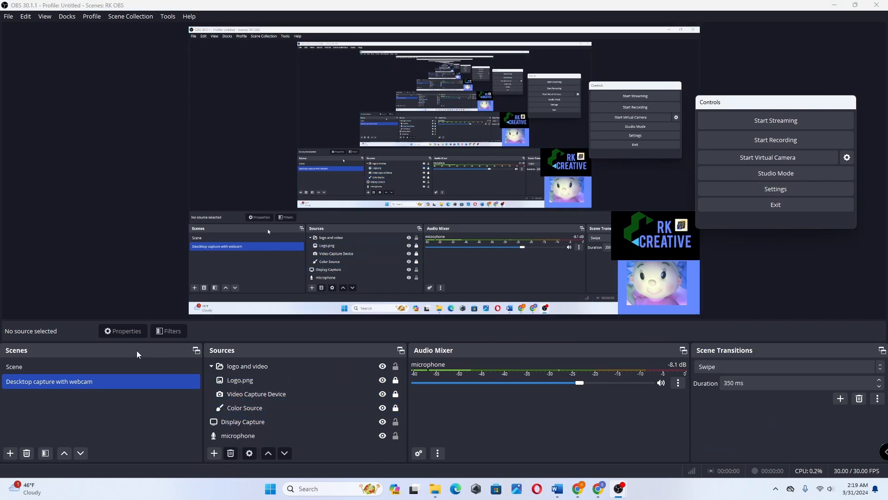
drag(137, 351, 110, 181)
drag(137, 351, 417, 356)
click(426, 394)
ctrl+click(426, 393)
drag(716, 352, 313, 362)
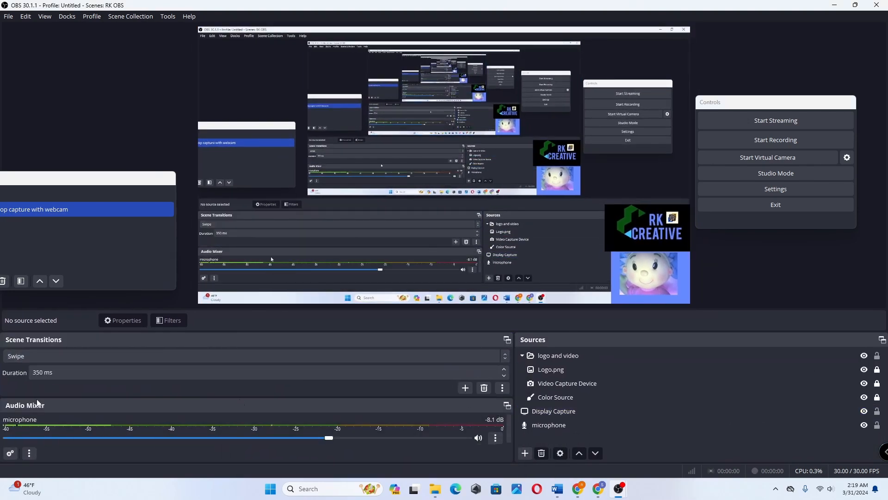
Reset the interface so all docks return to their default arrangement
click(44, 16)
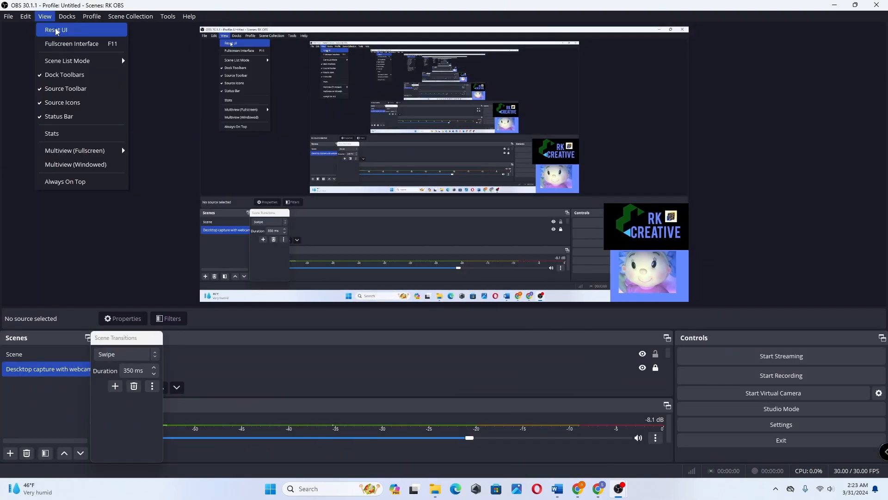
click(56, 30)
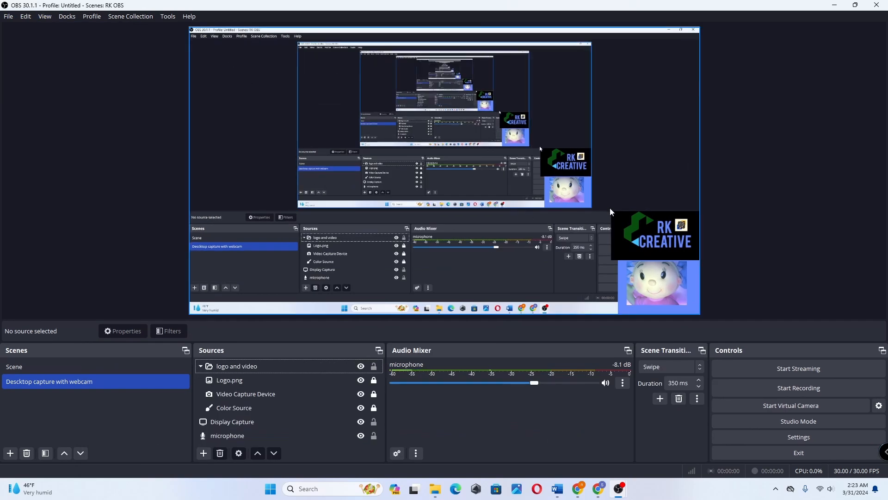
Examine the profile management options and the list of stored profiles without switching profile
click(44, 17)
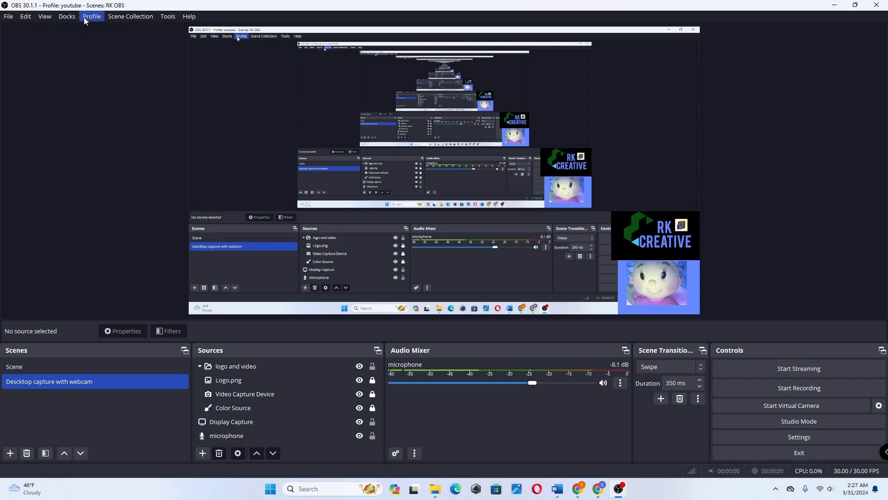
click(85, 16)
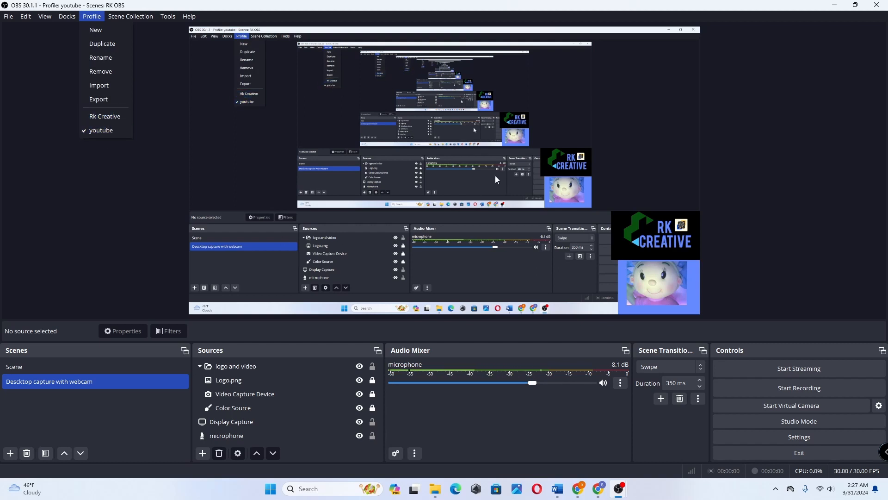
click(714, 101)
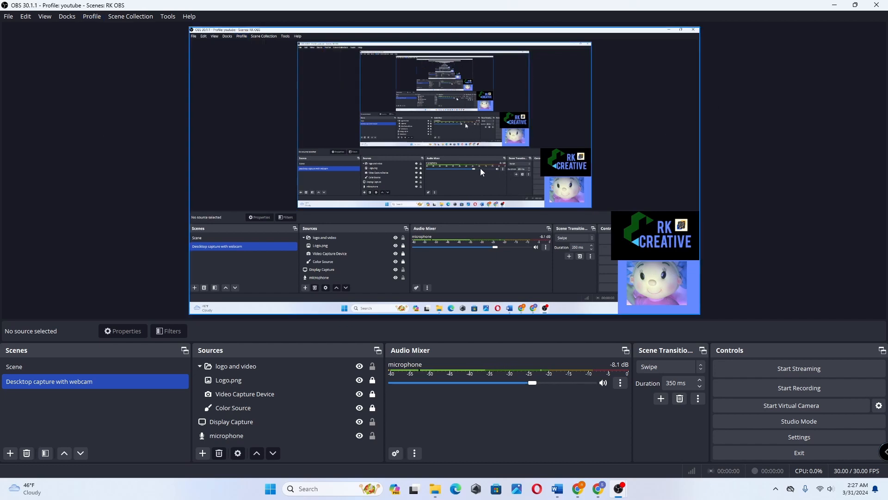
View the youtube and camera scenes of the "Rk creative" scene collection and switch back to the "RK OBS" collection
click(130, 17)
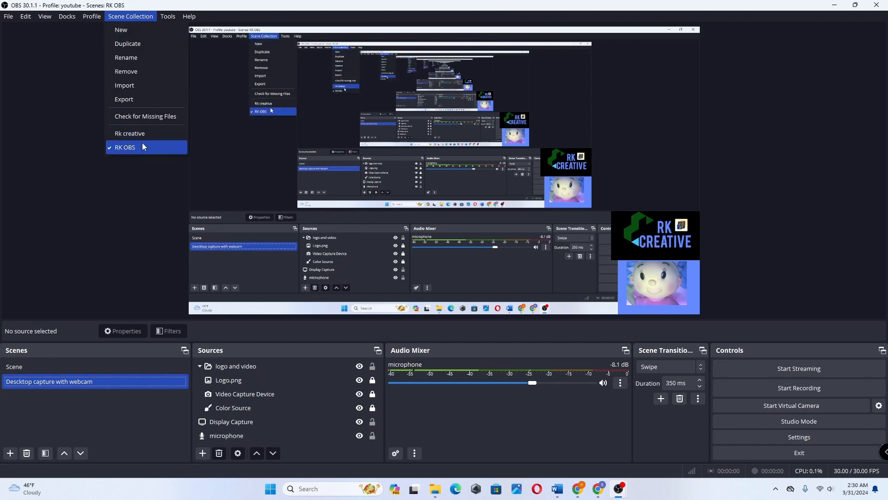
click(143, 135)
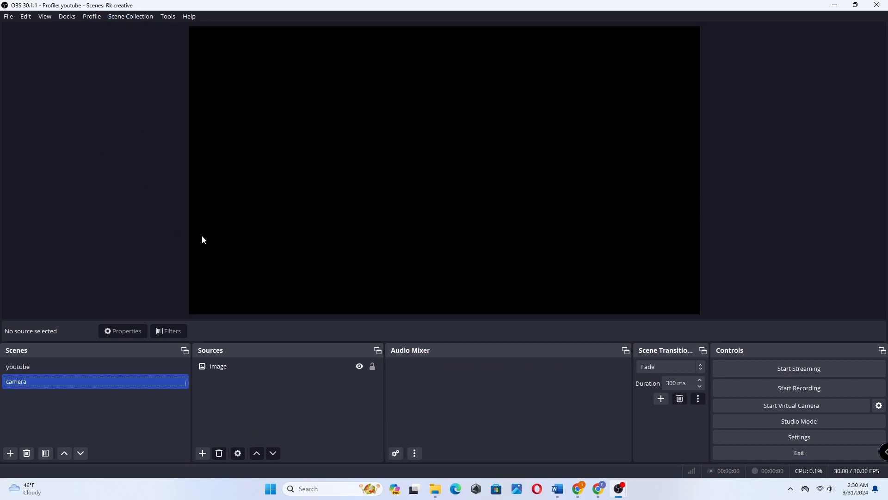
double_click(77, 370)
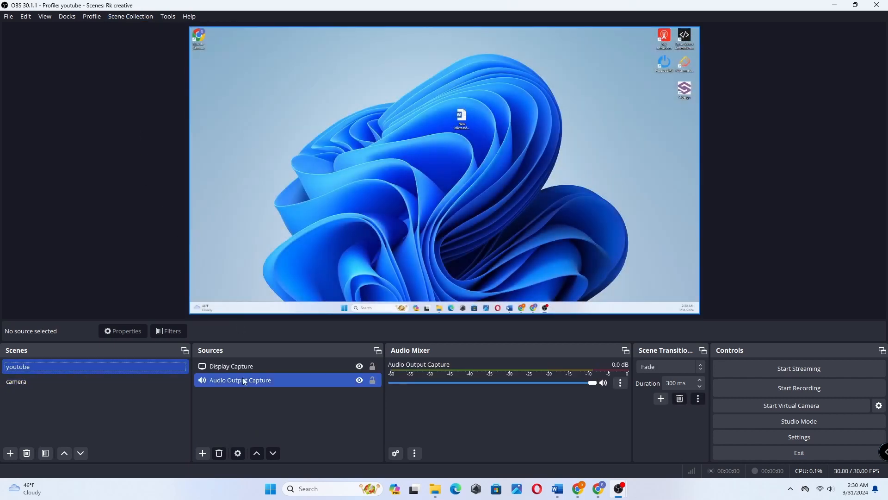
click(53, 378)
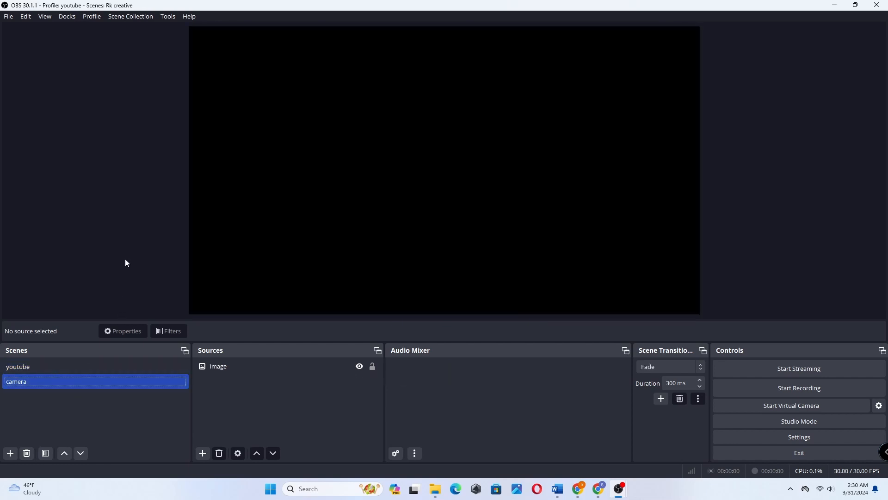
click(137, 16)
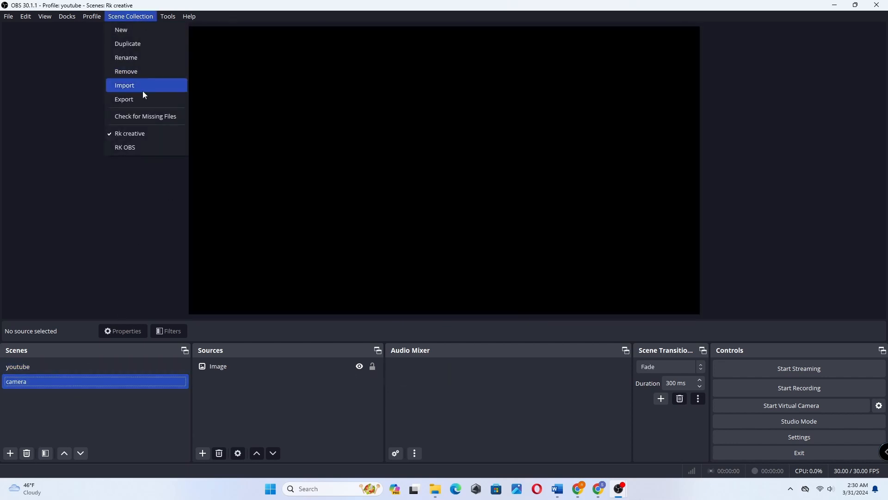
click(129, 145)
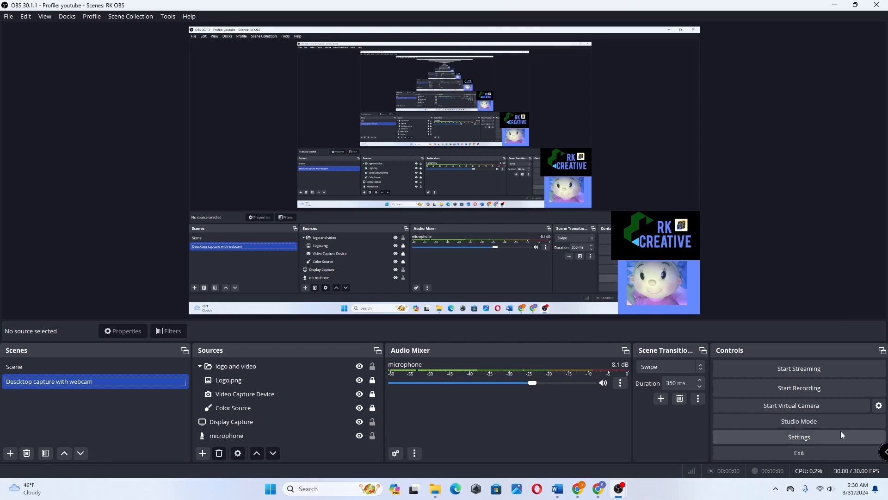
Enable Studio Mode and move the "logo and video" group to the lower-left corner of the preview canvas
click(805, 422)
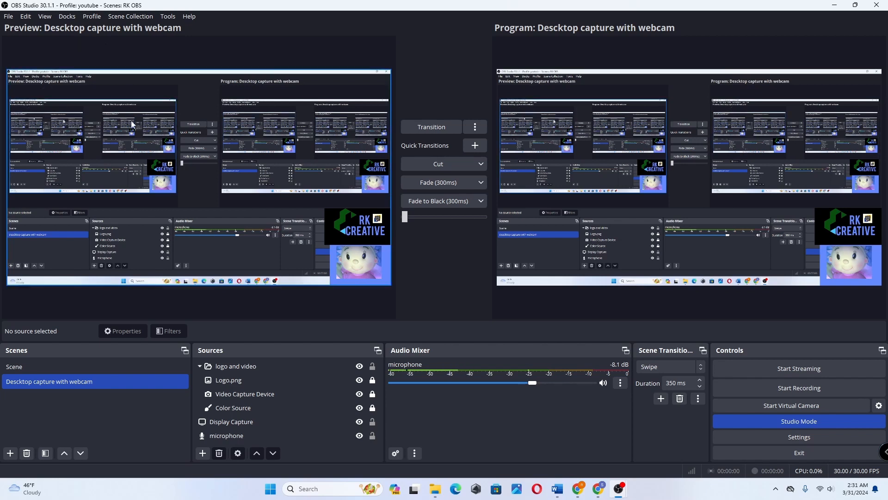
drag(339, 252, 22, 228)
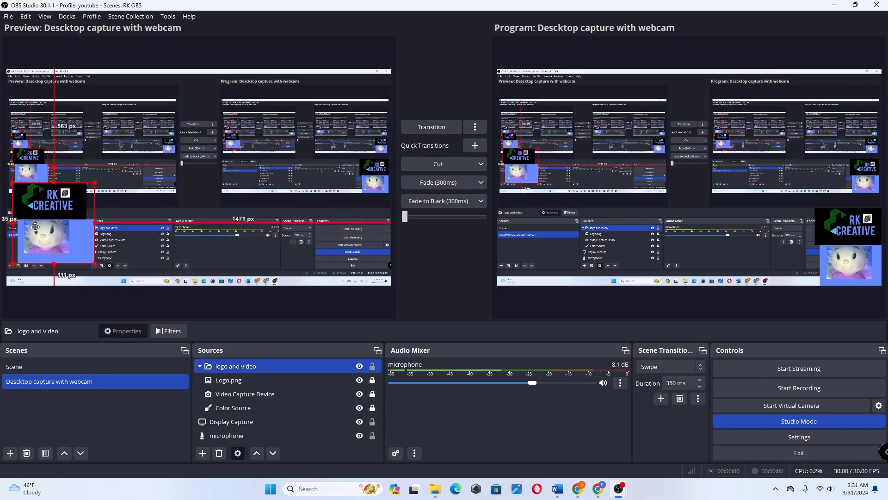
Scale down Display Capture in the preview and position it about 251 px from the canvas's left edge and 28 px from its upper edge
click(364, 125)
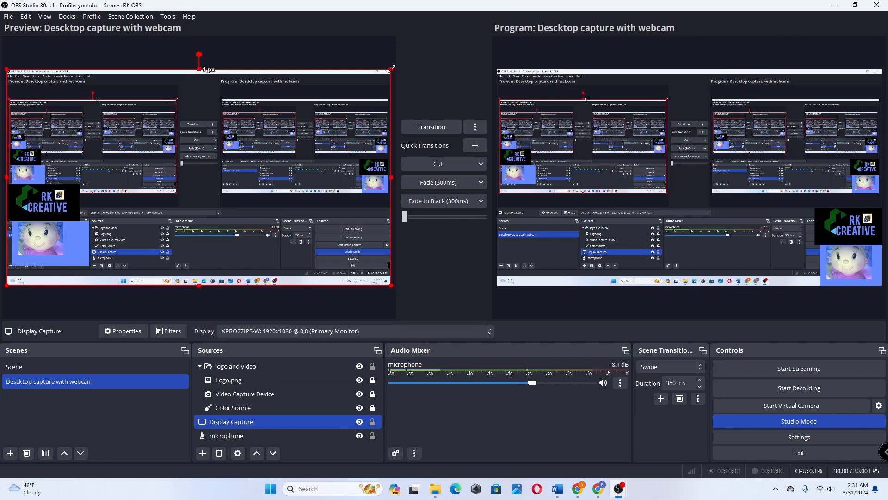
drag(392, 69, 351, 95)
drag(152, 143, 197, 122)
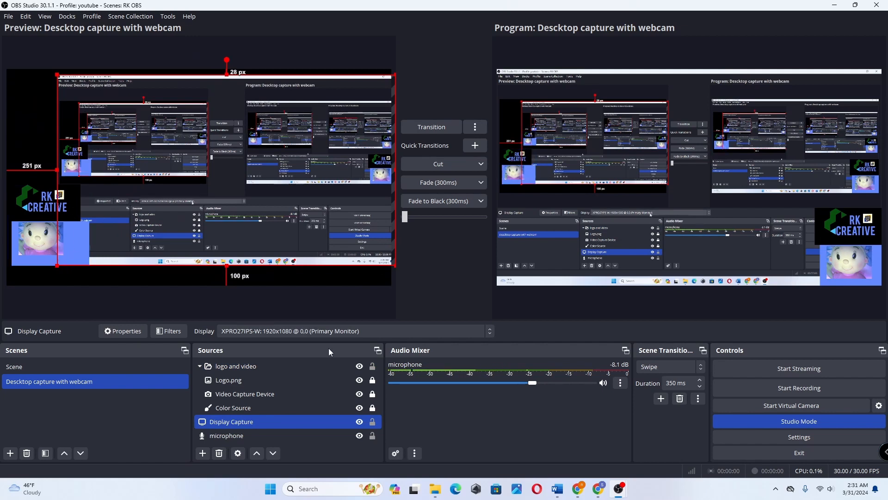
Transition the edited preview layout to the program output and turn Studio Mode off
click(458, 125)
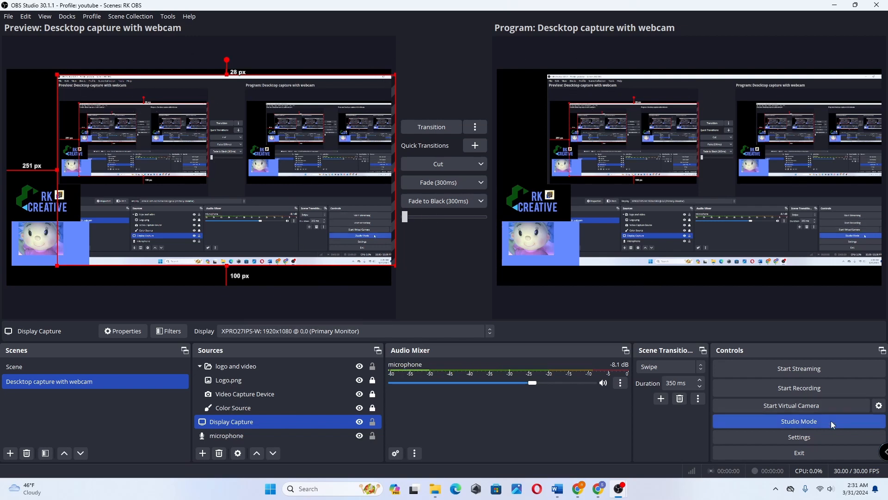
click(819, 419)
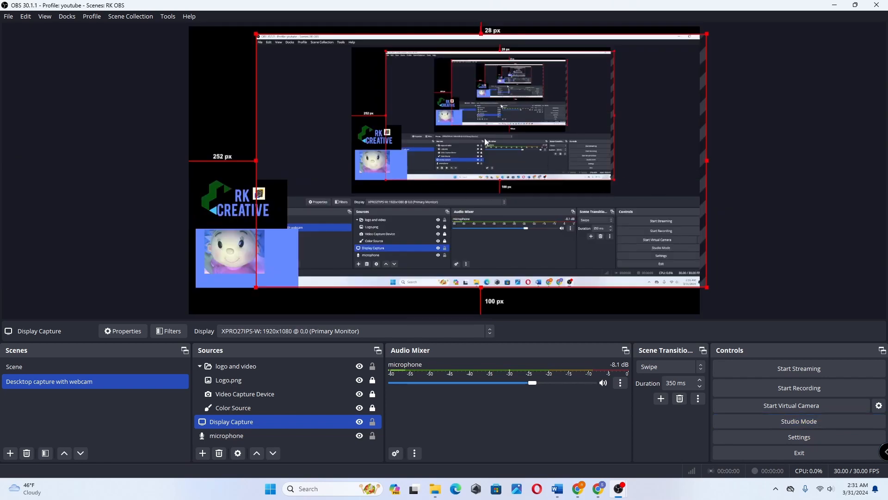